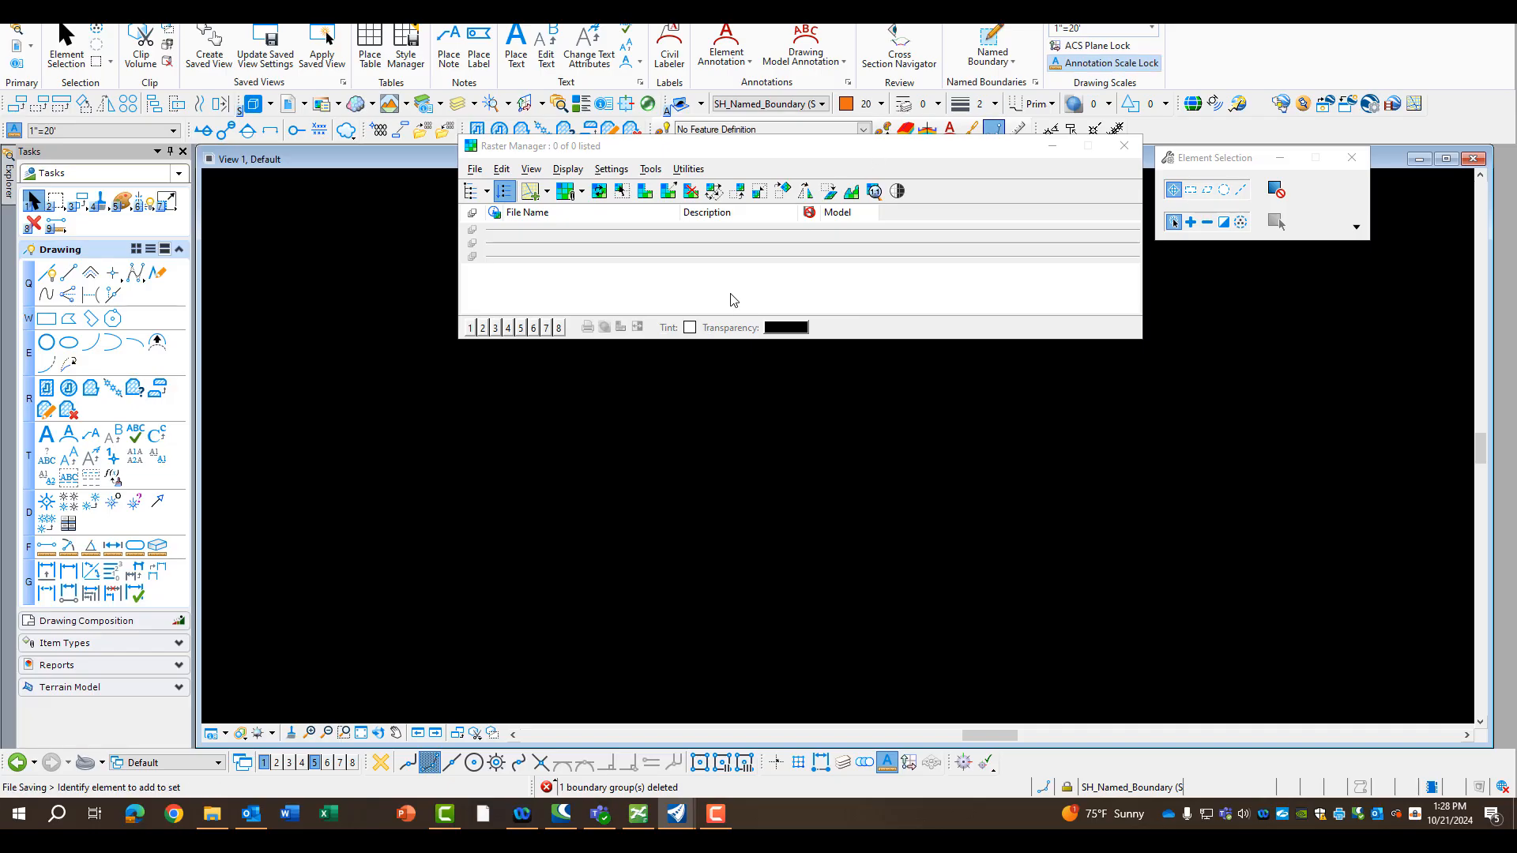
# Attach logan.pdf from the D6MAPS PDFs IMAGES from IDOT 2014 folder as a raster reference with the default attachment options
pyautogui.click(476, 170)
pyautogui.moveTo(488, 206)
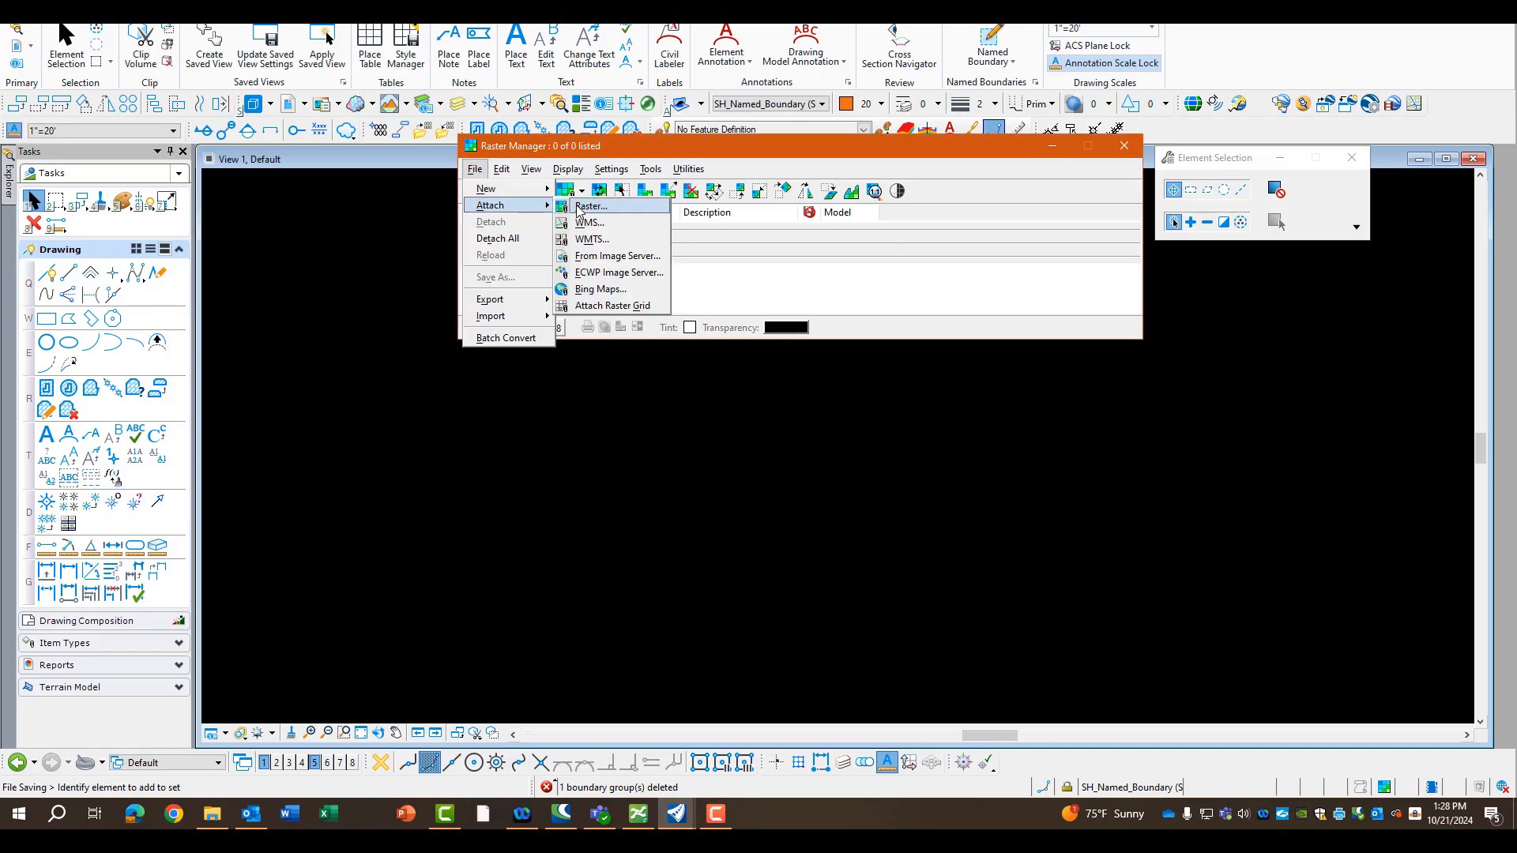
pyautogui.click(616, 208)
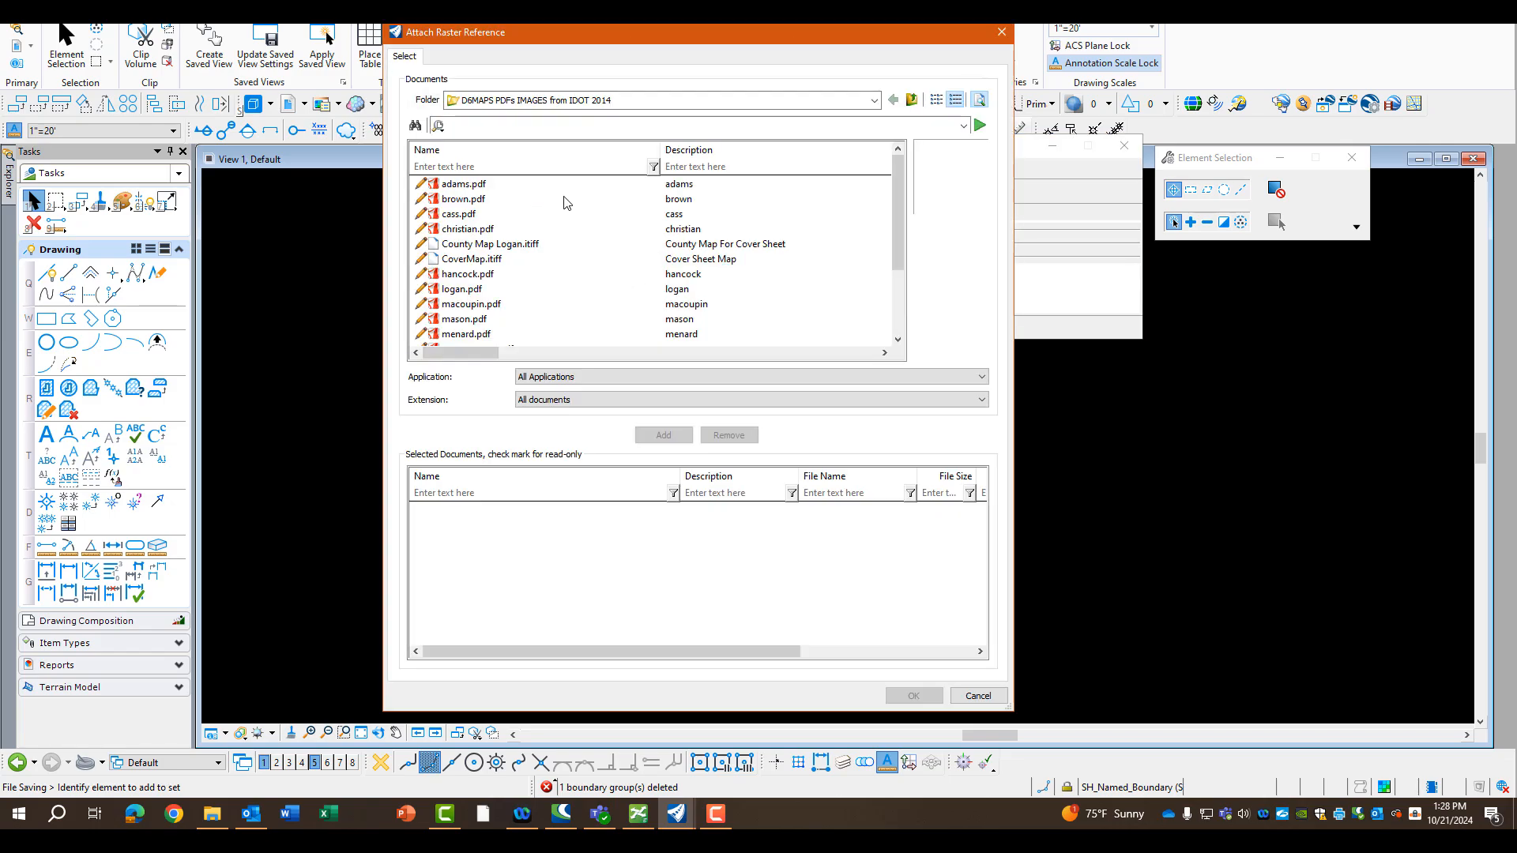
pyautogui.click(554, 104)
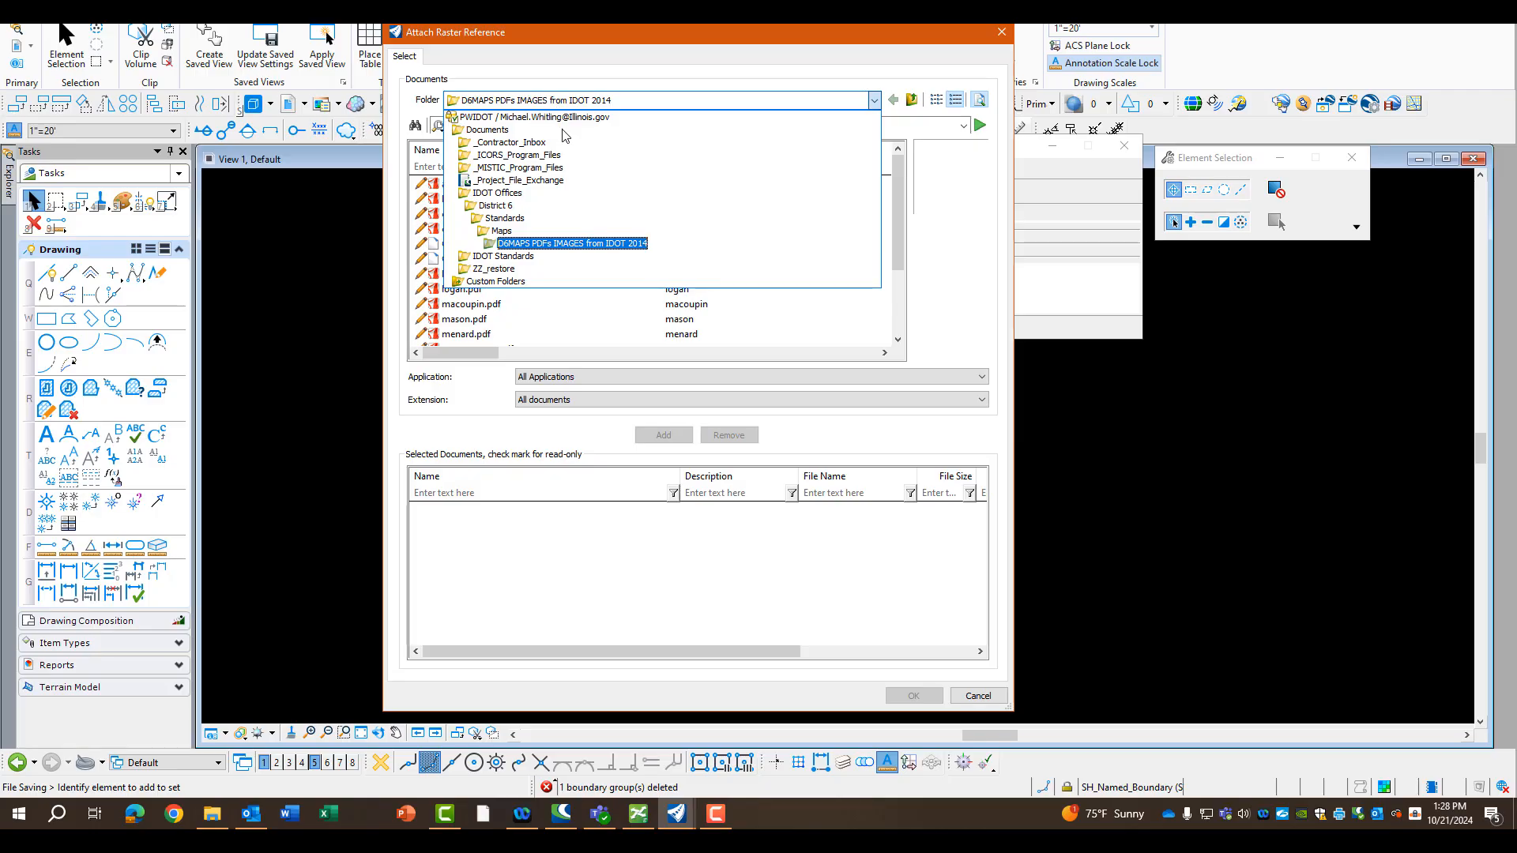
pyautogui.click(949, 326)
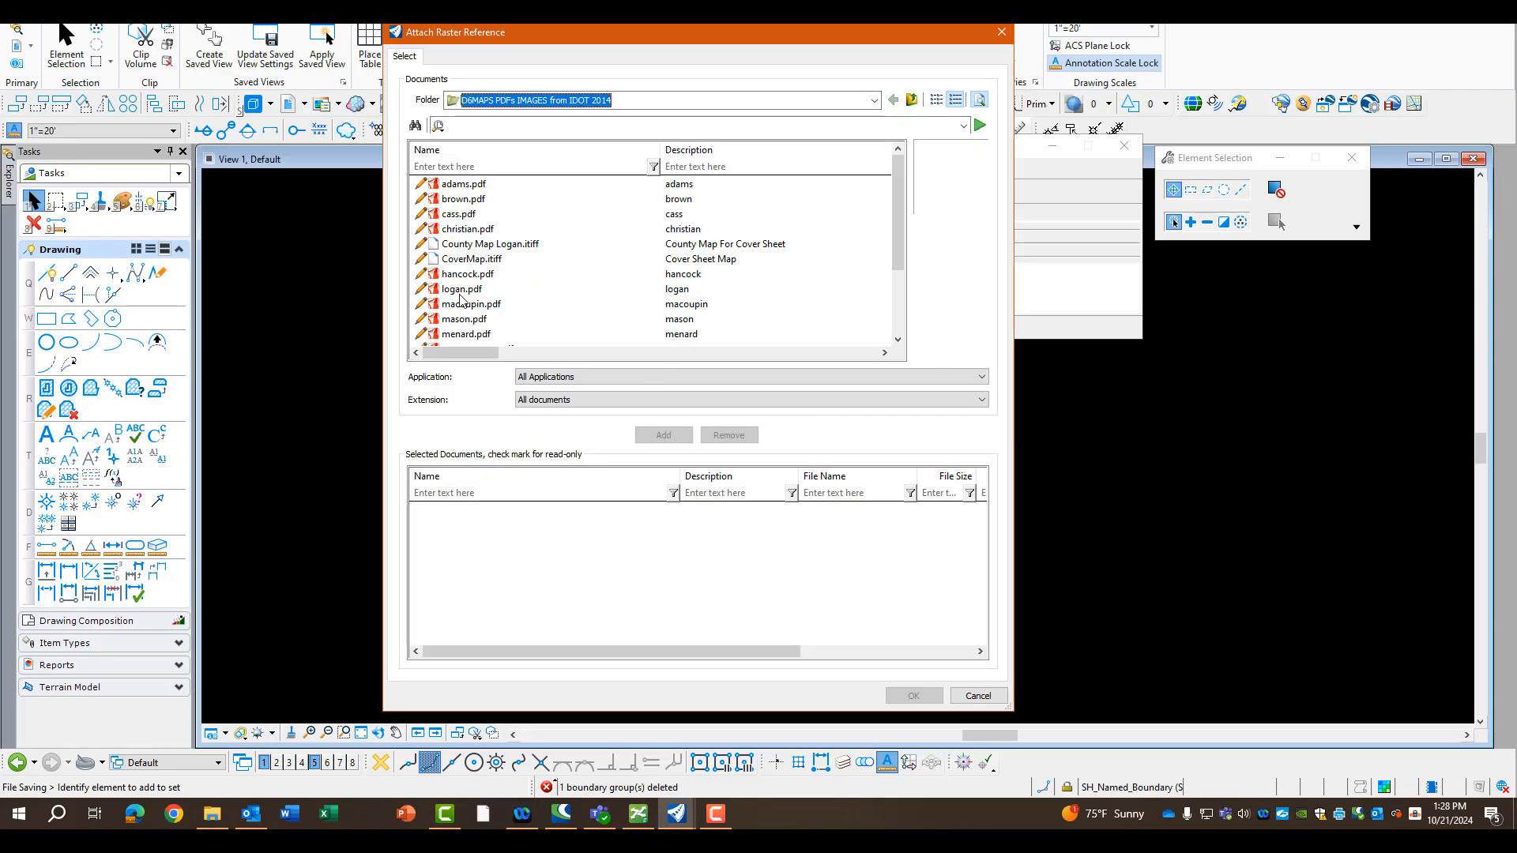
pyautogui.scroll(-2, 464, 300)
pyautogui.scroll(2, 466, 294)
pyautogui.click(457, 289)
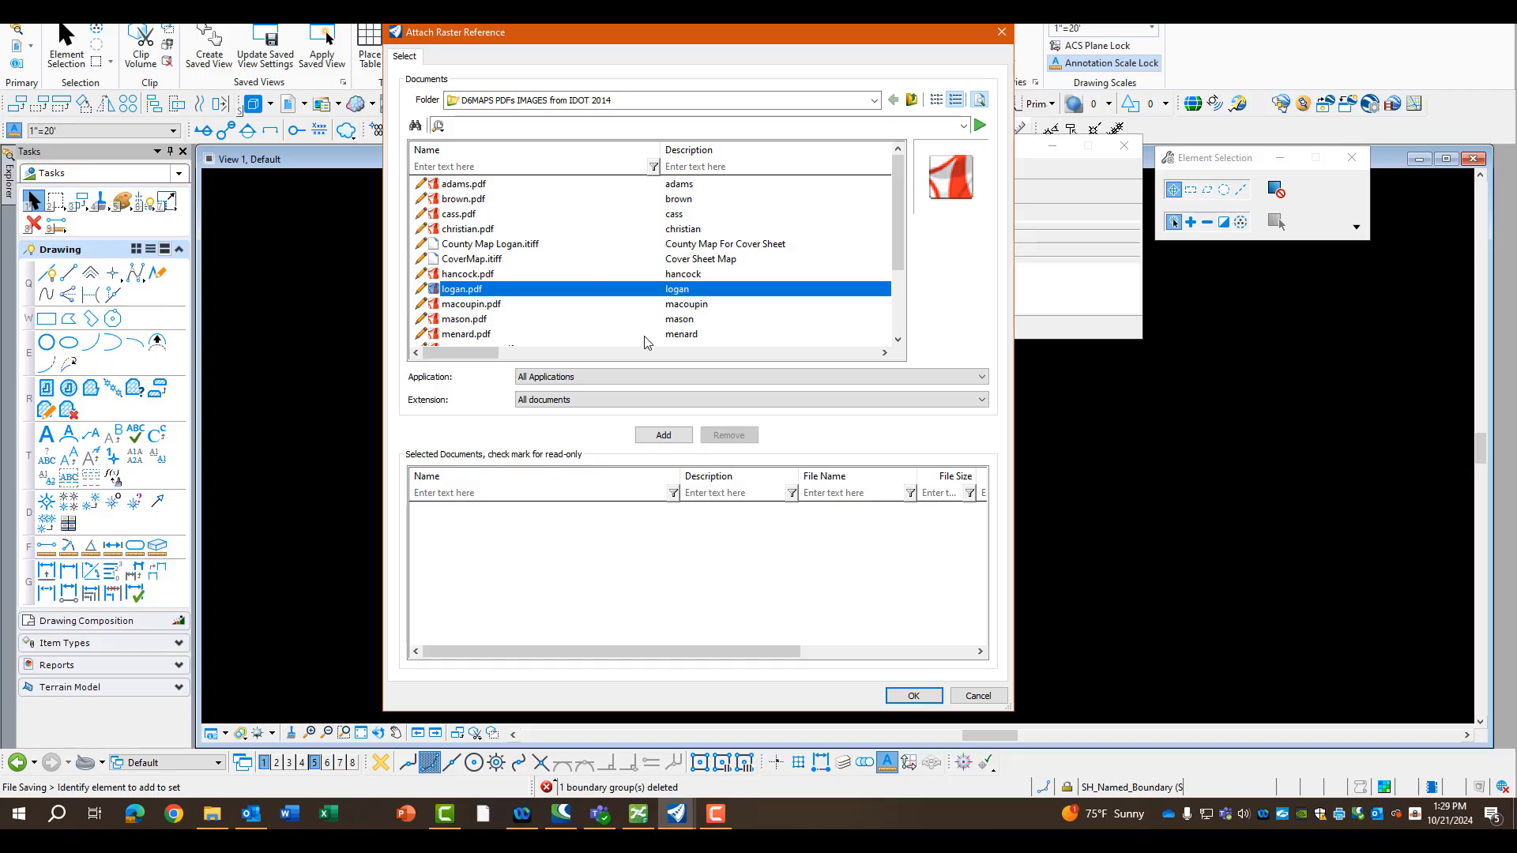
pyautogui.click(913, 697)
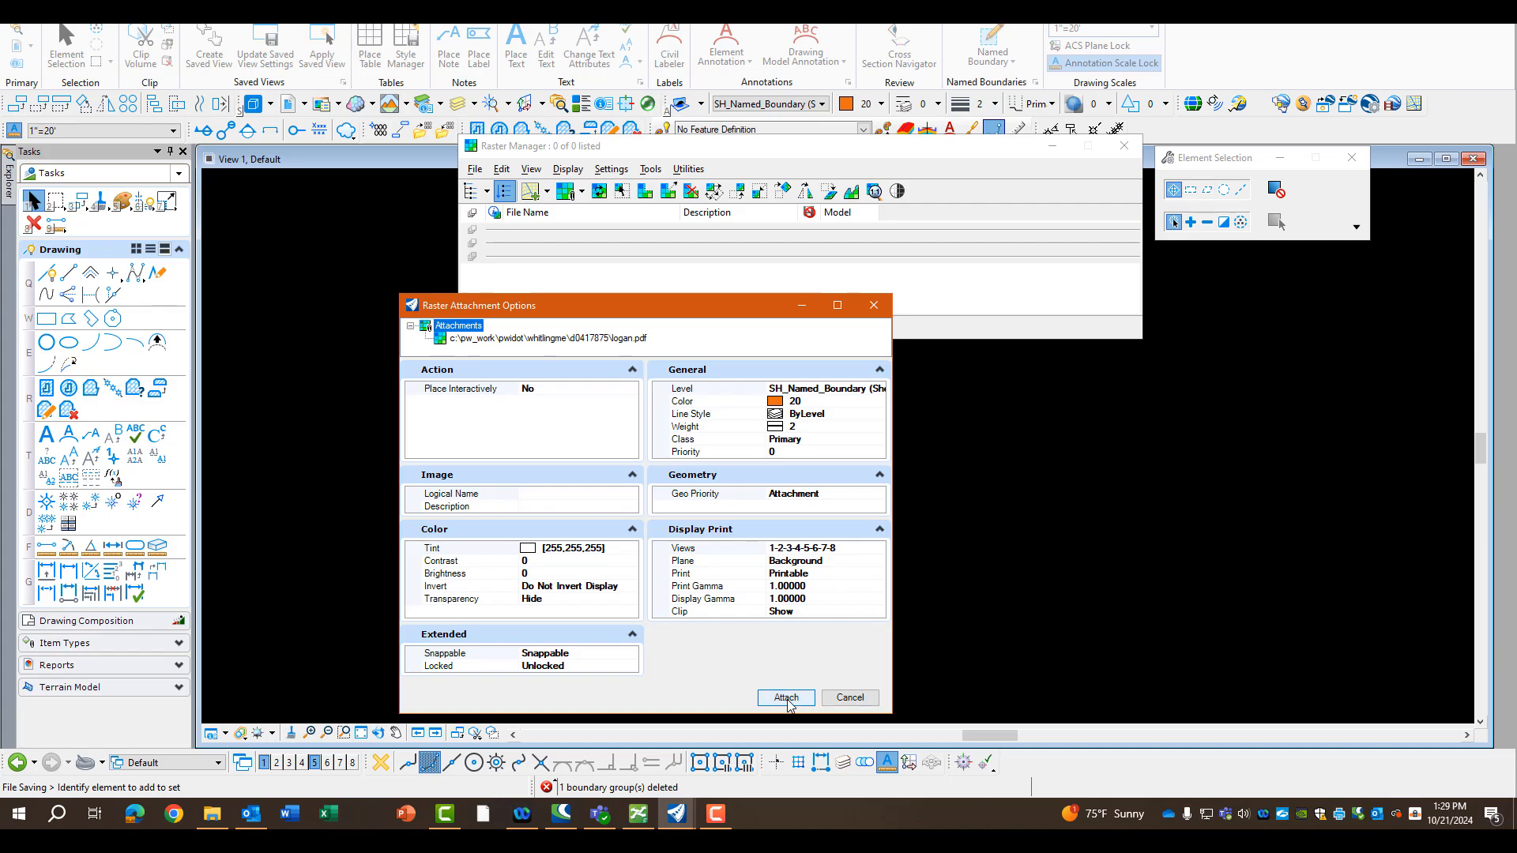
pyautogui.click(786, 699)
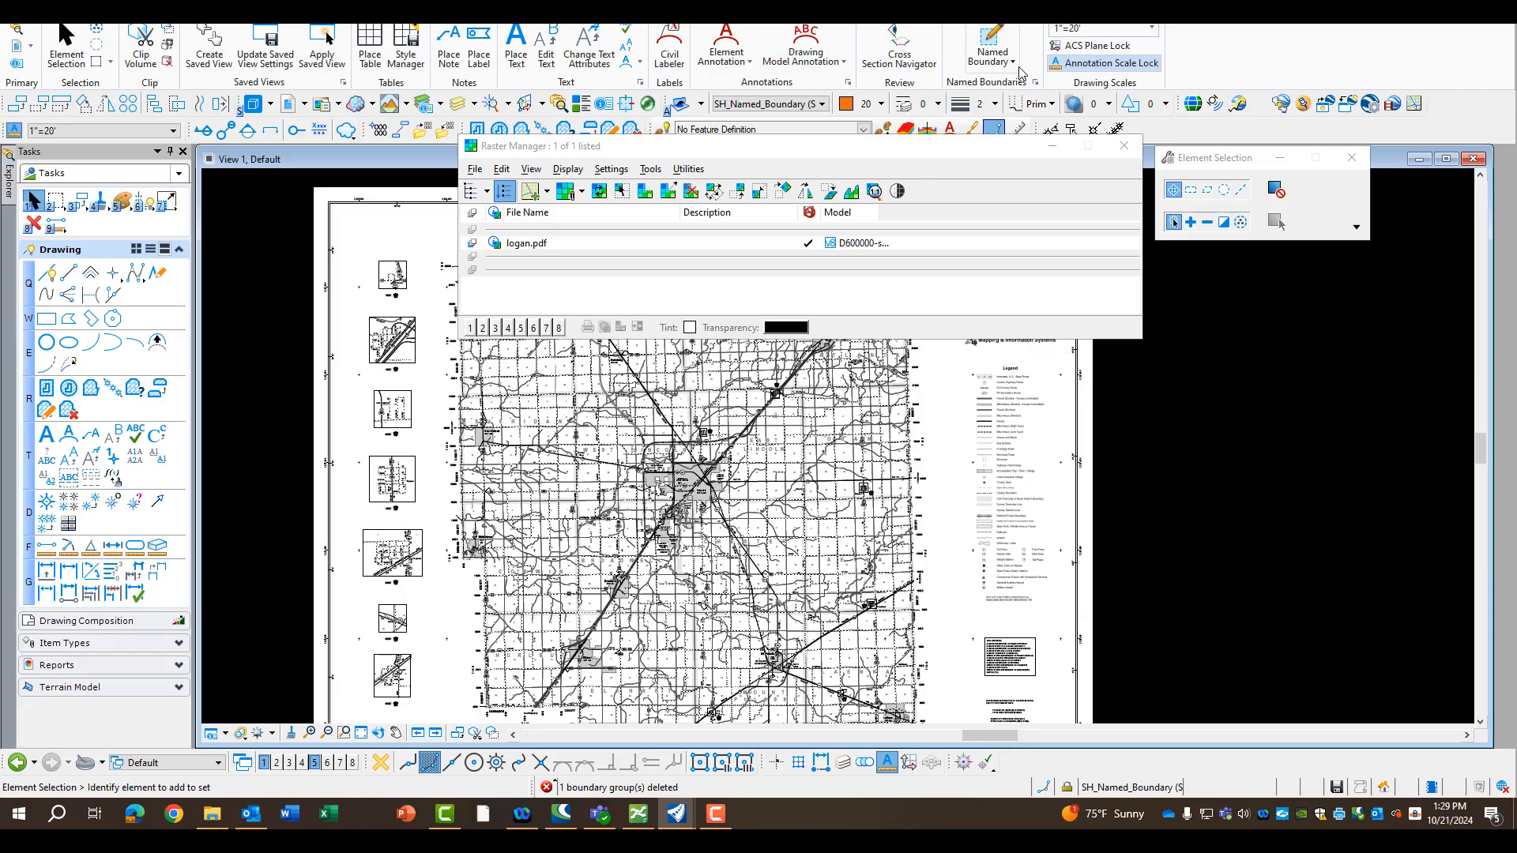
# Set up a named boundary placed by drawing boundary, using the Cover Sheet drawing boundary and the name Cover
pyautogui.click(992, 48)
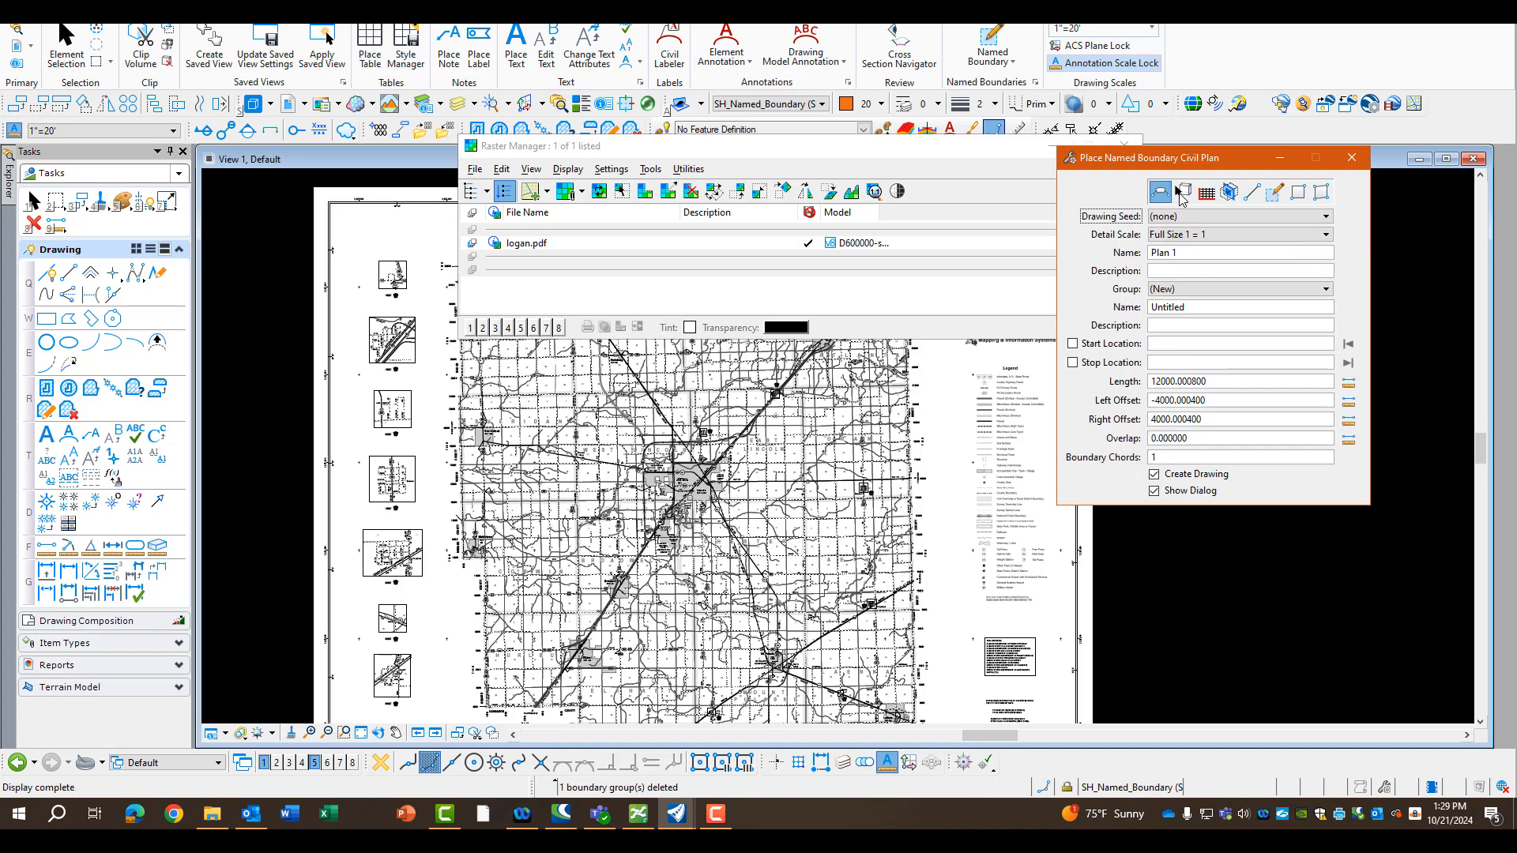
pyautogui.click(1176, 192)
pyautogui.click(1275, 193)
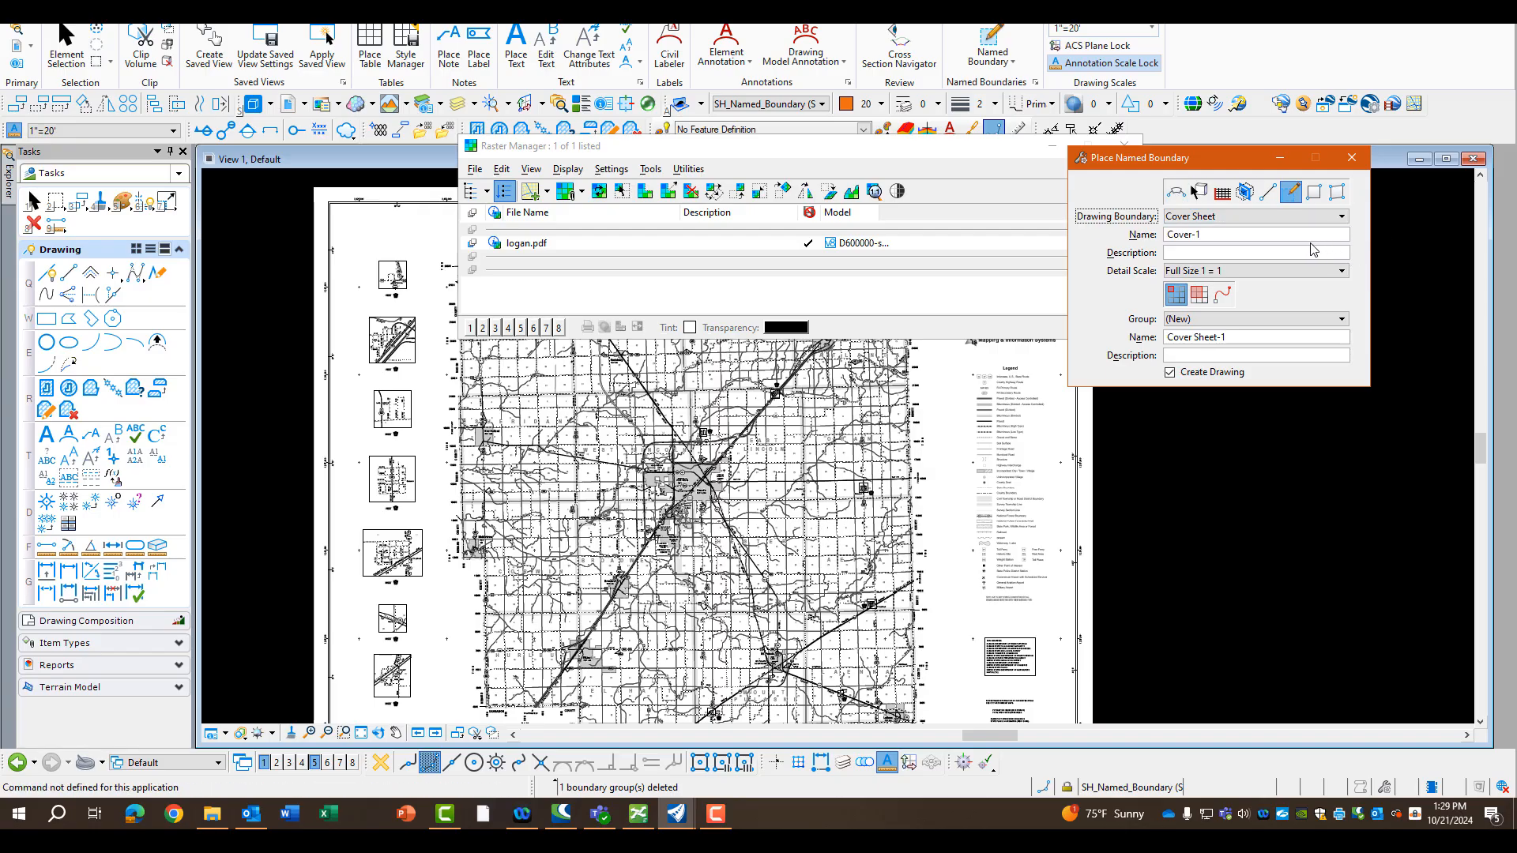
pyautogui.click(1227, 217)
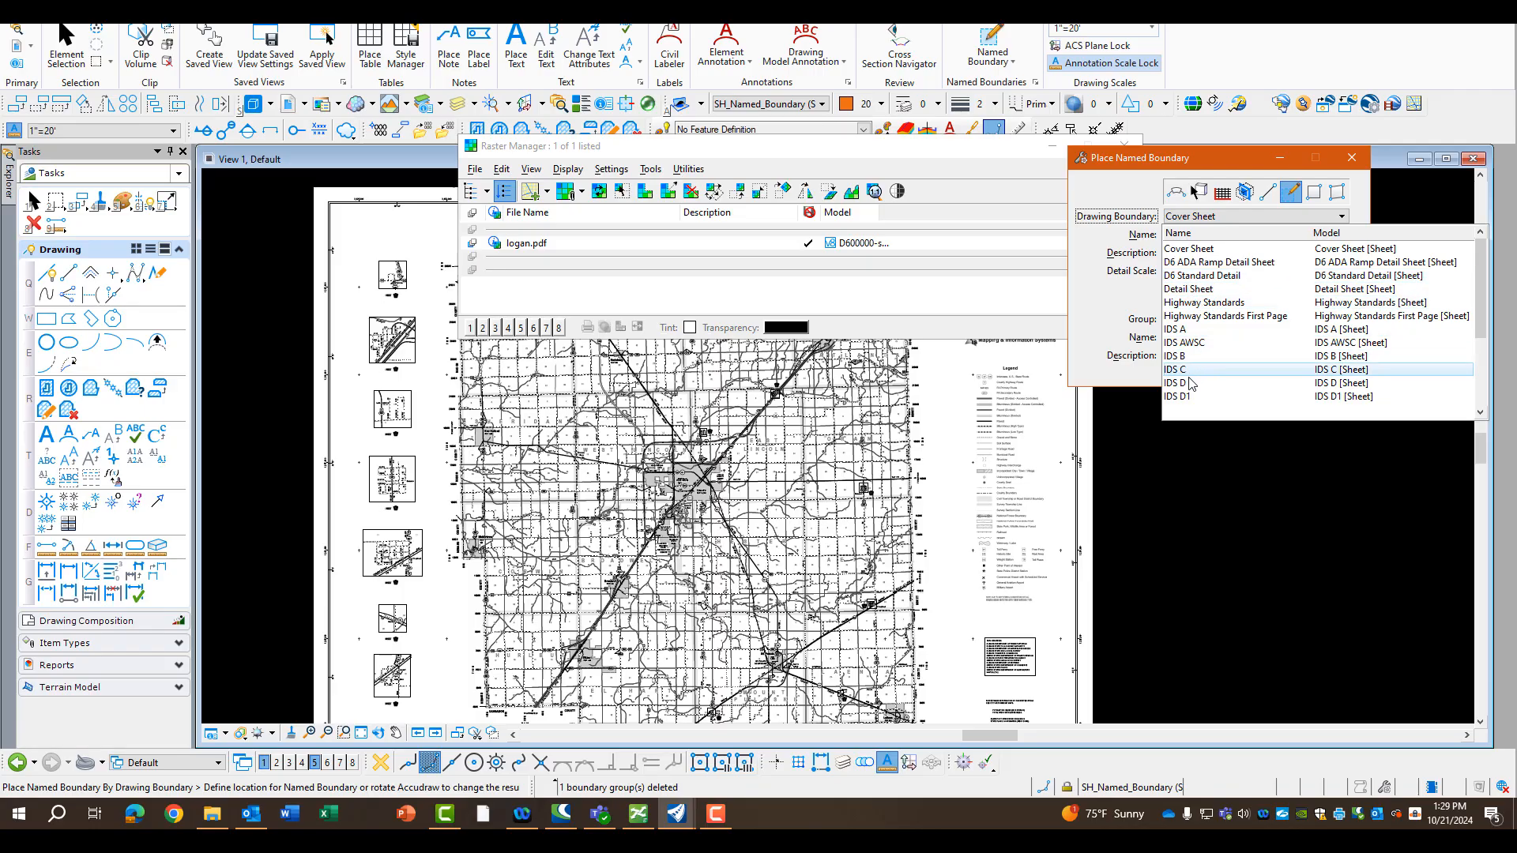
pyautogui.click(1189, 249)
pyautogui.click(1217, 239)
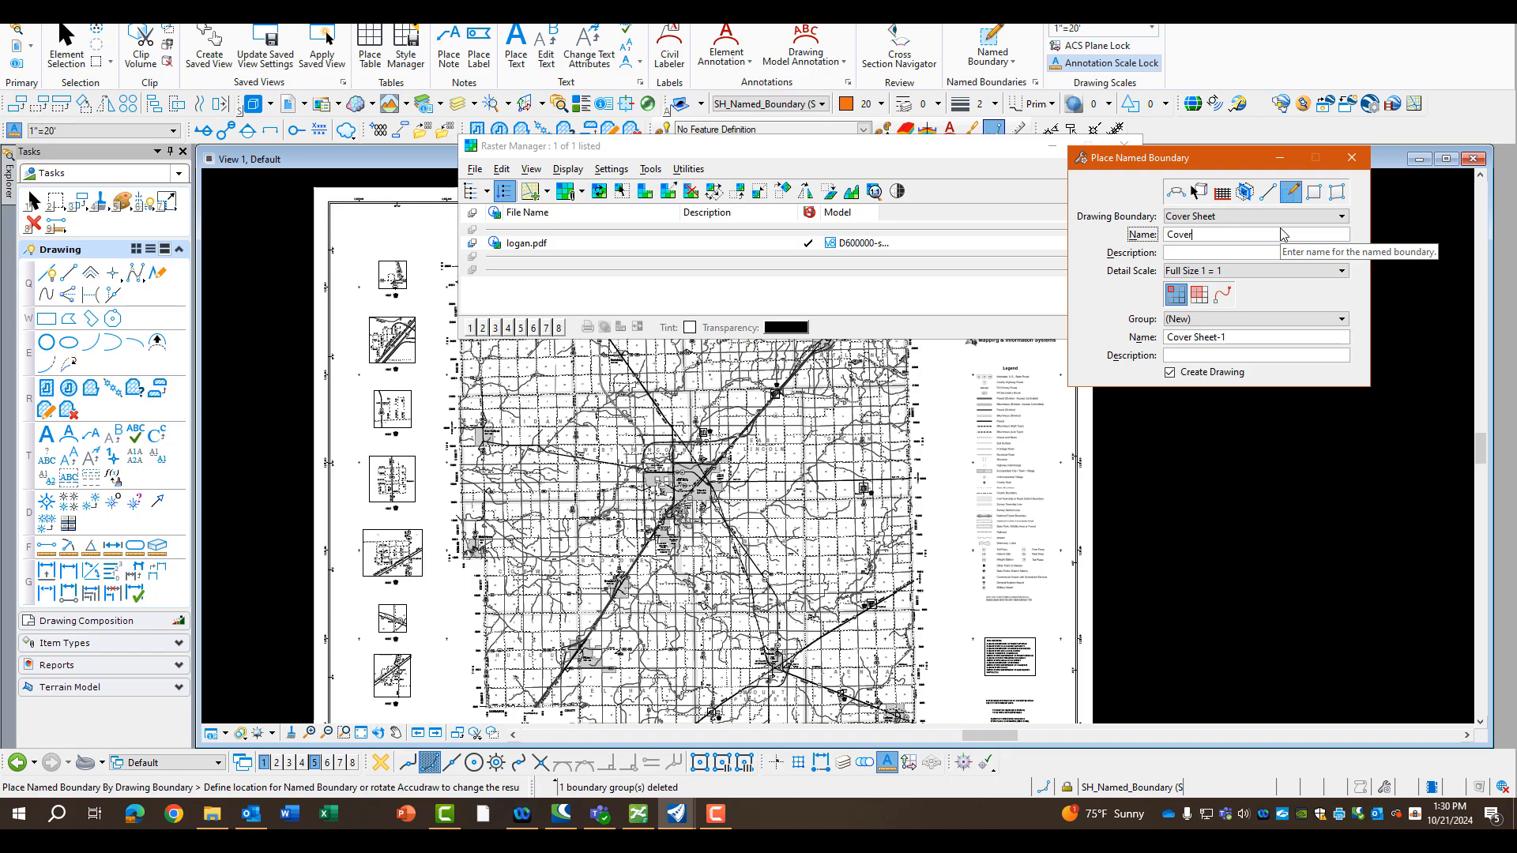
pyautogui.press('Tab')
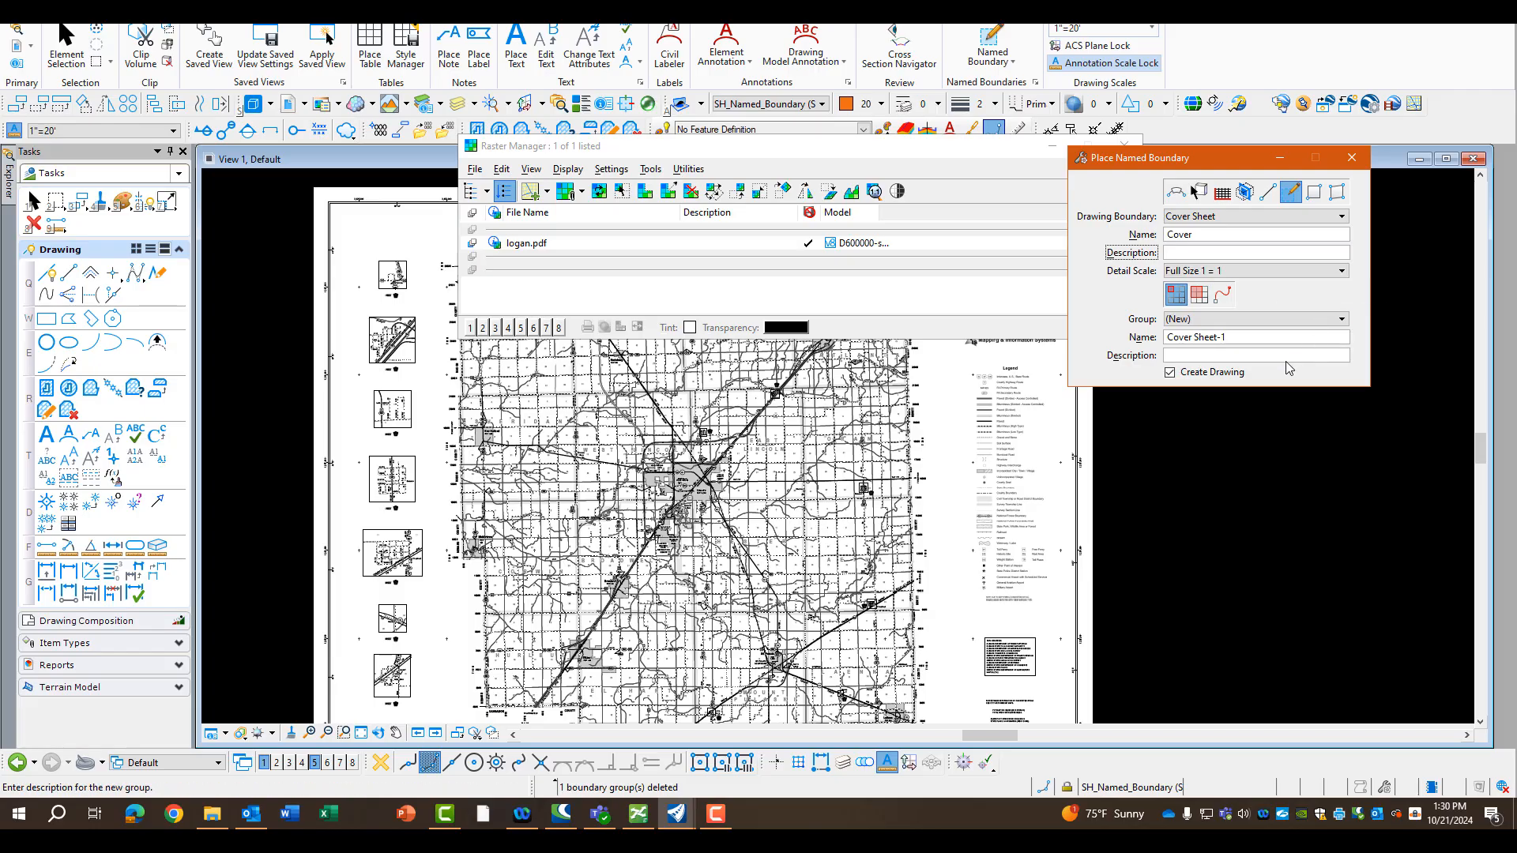
# Assign the named boundary to a new group called Cover Sheet
pyautogui.click(1202, 321)
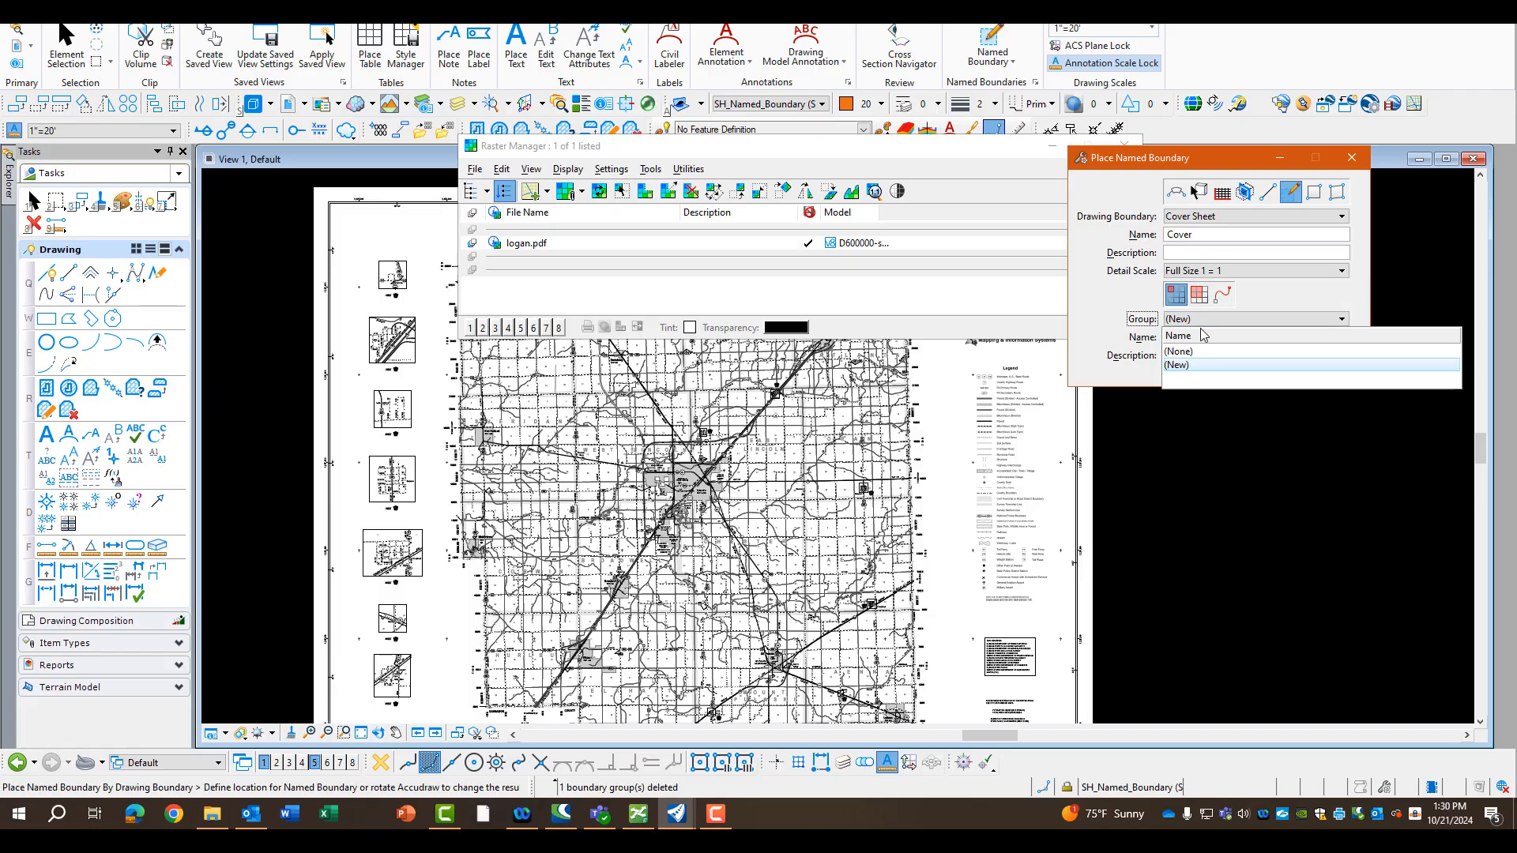
pyautogui.click(1198, 365)
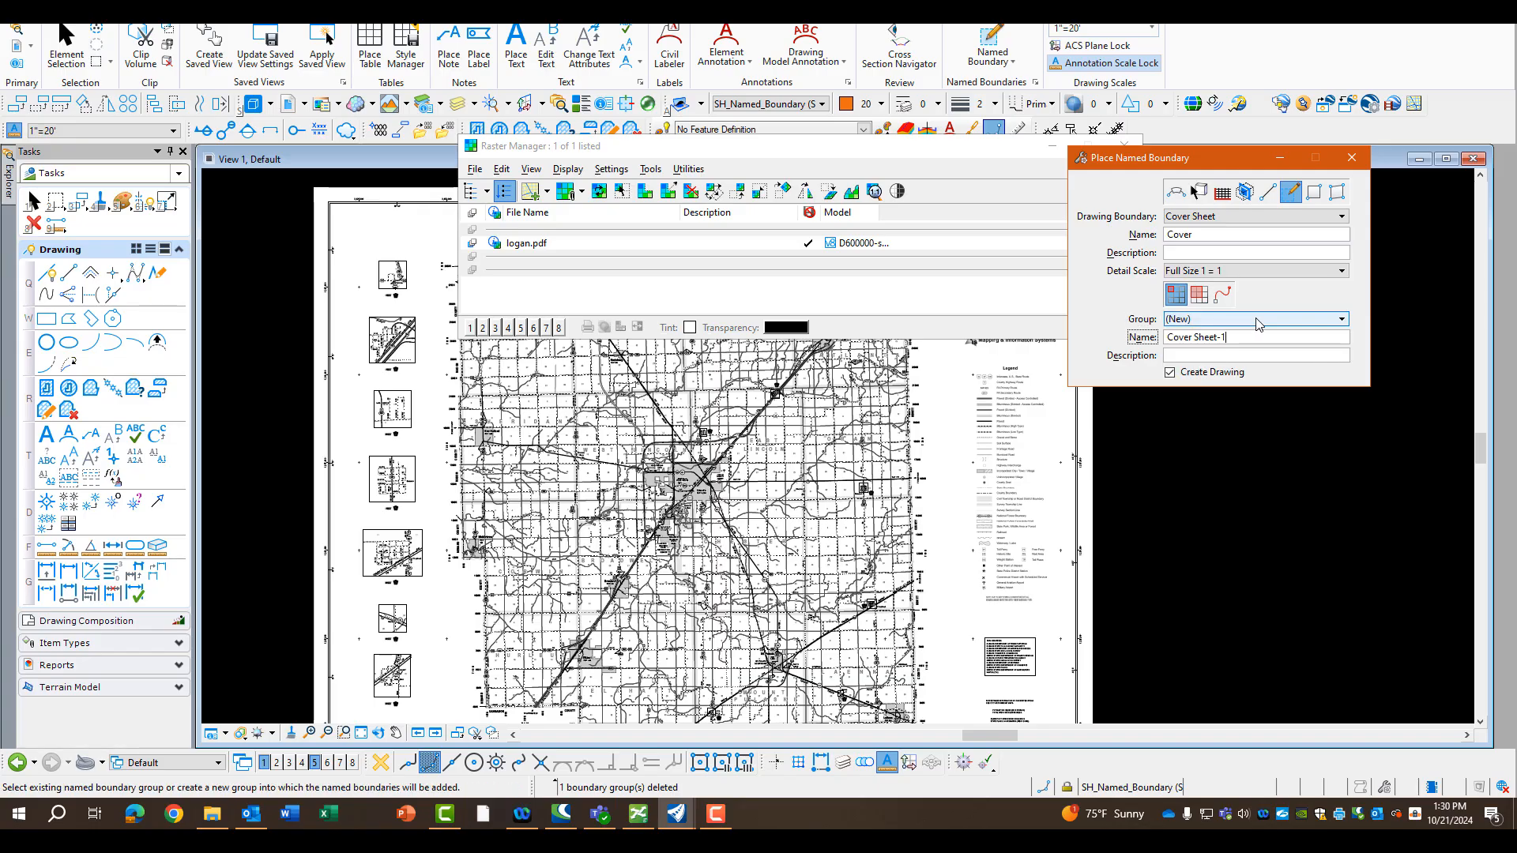
pyautogui.press('BackSpace')
pyautogui.press('BackSpace')
pyautogui.press('Tab')
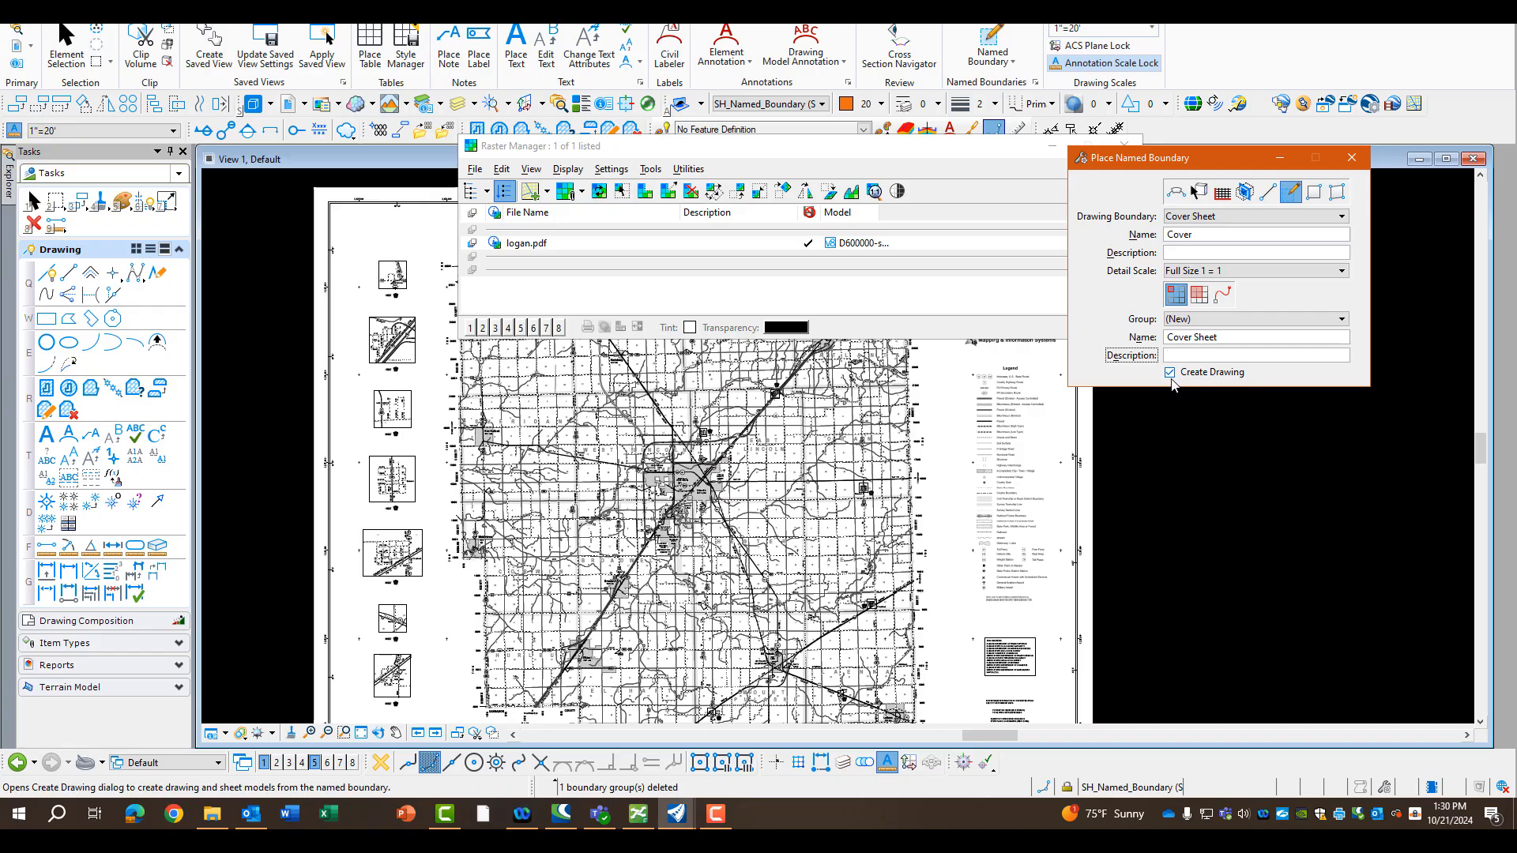
# Place the Cover named boundary around Lincoln on the county map and create its drawing and sheet models at Full Size 1 = 1
pyautogui.click(822, 104)
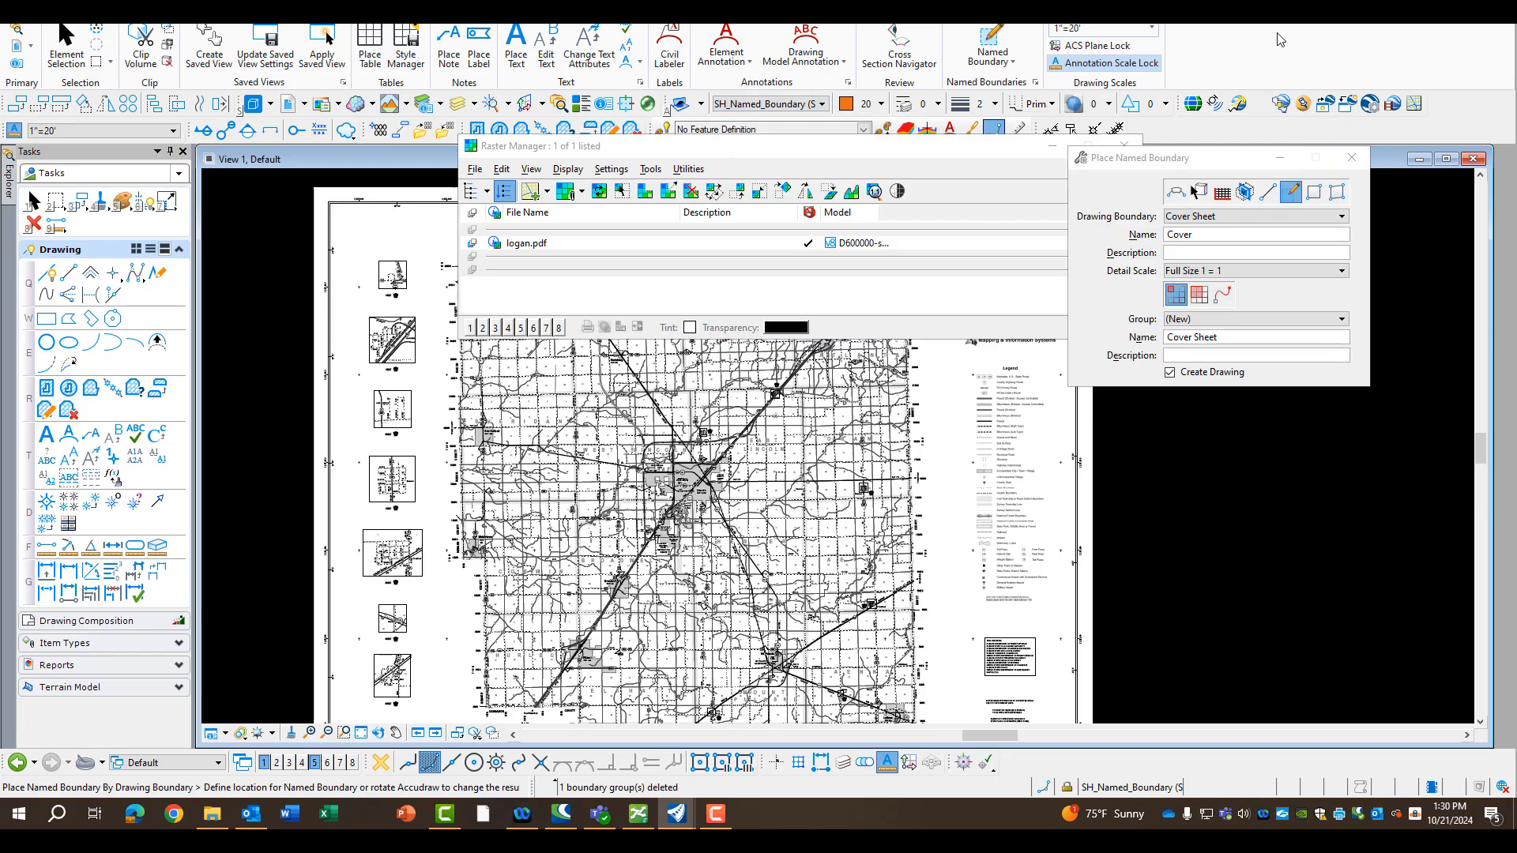
pyautogui.click(885, 120)
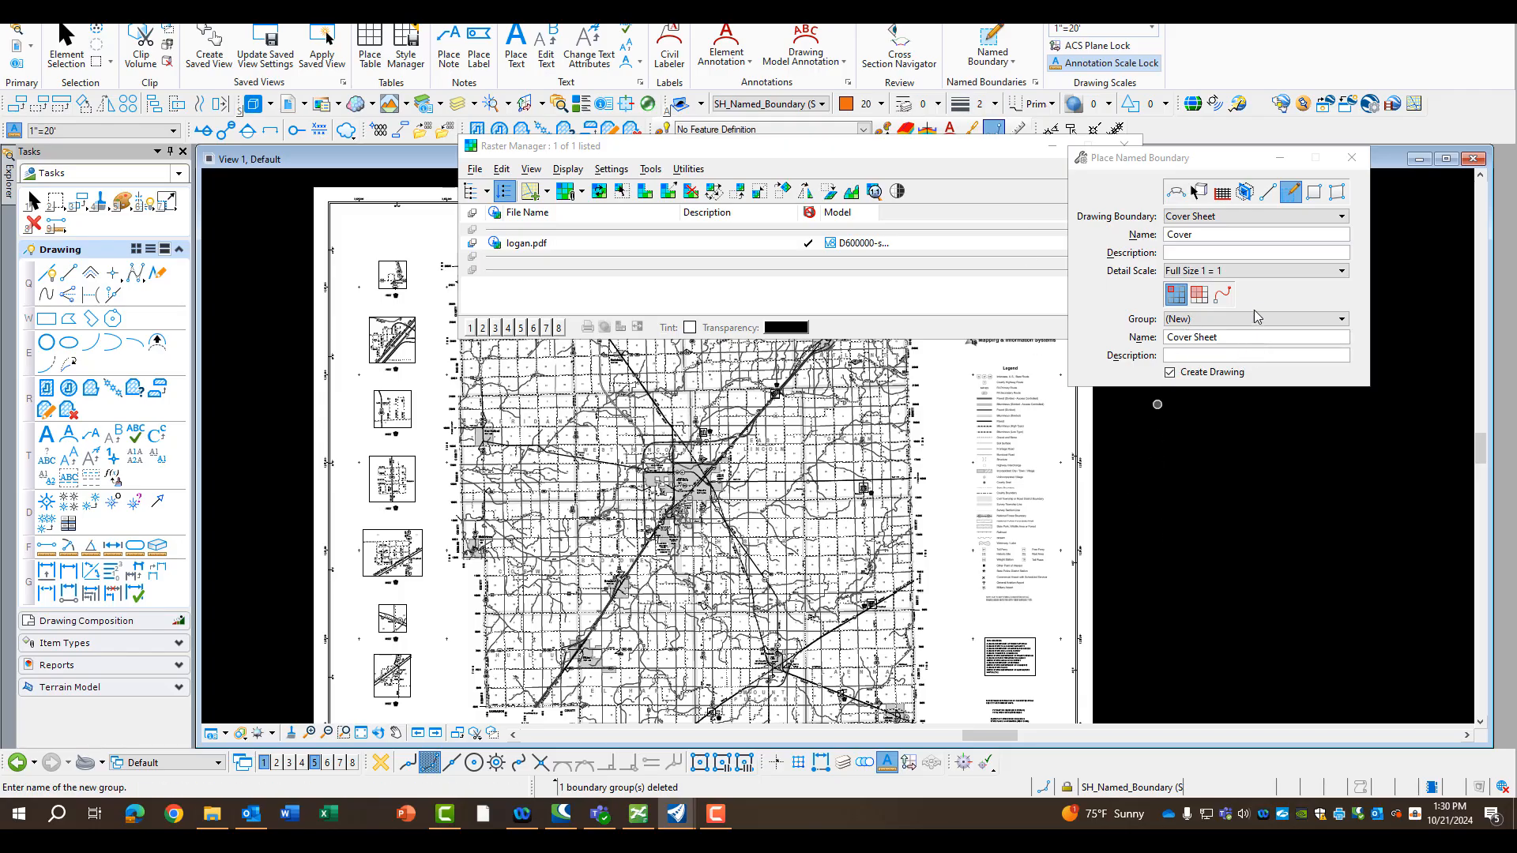
pyautogui.click(1288, 198)
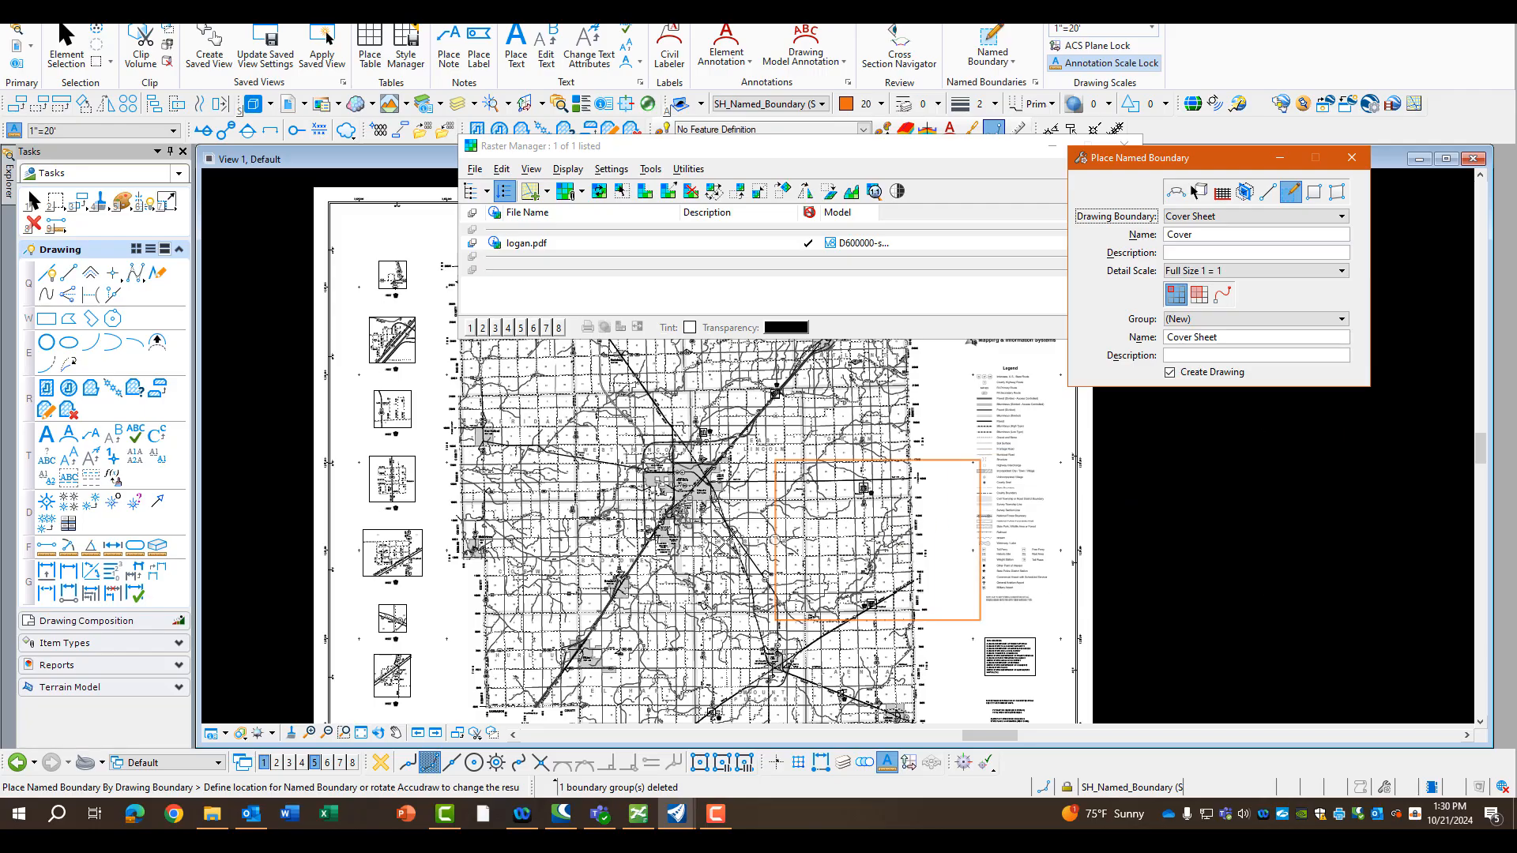
pyautogui.click(586, 495)
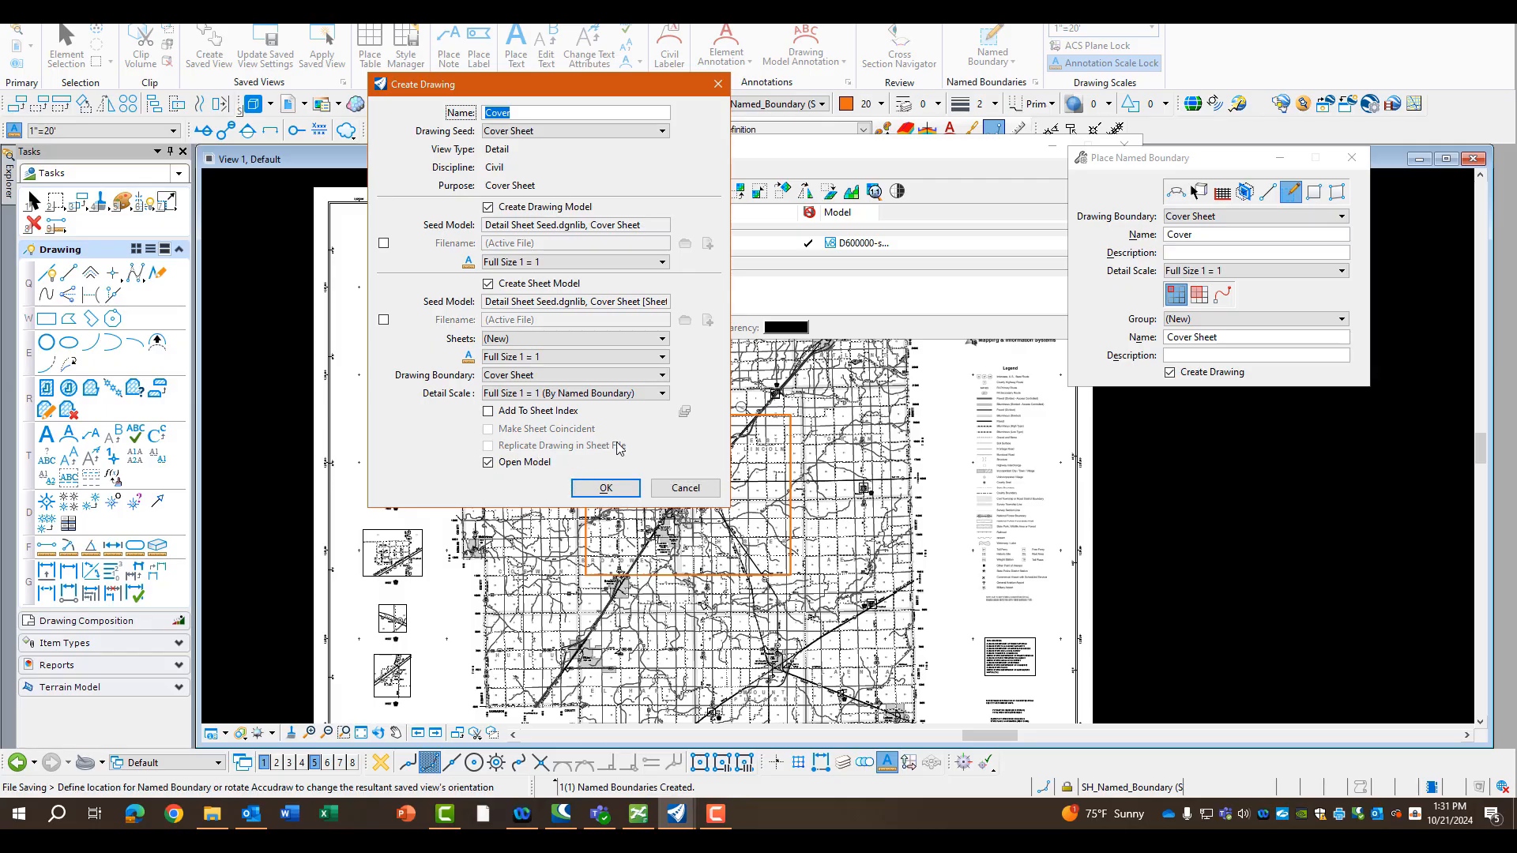
pyautogui.click(606, 488)
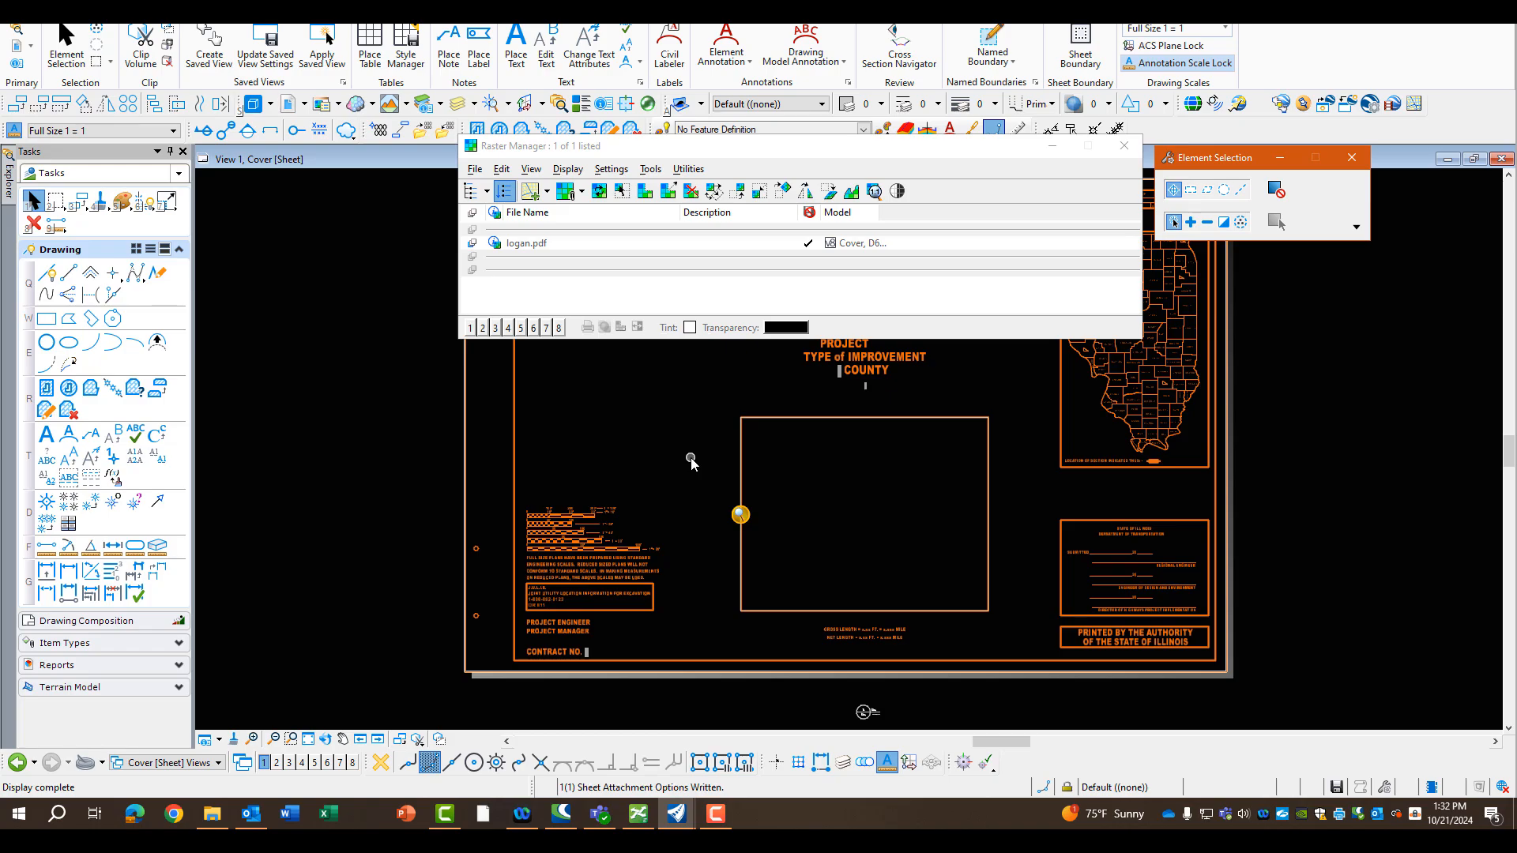
# Check the map inside the Cover sheet's frame and return to the Default model
pyautogui.scroll(-3, 691, 458)
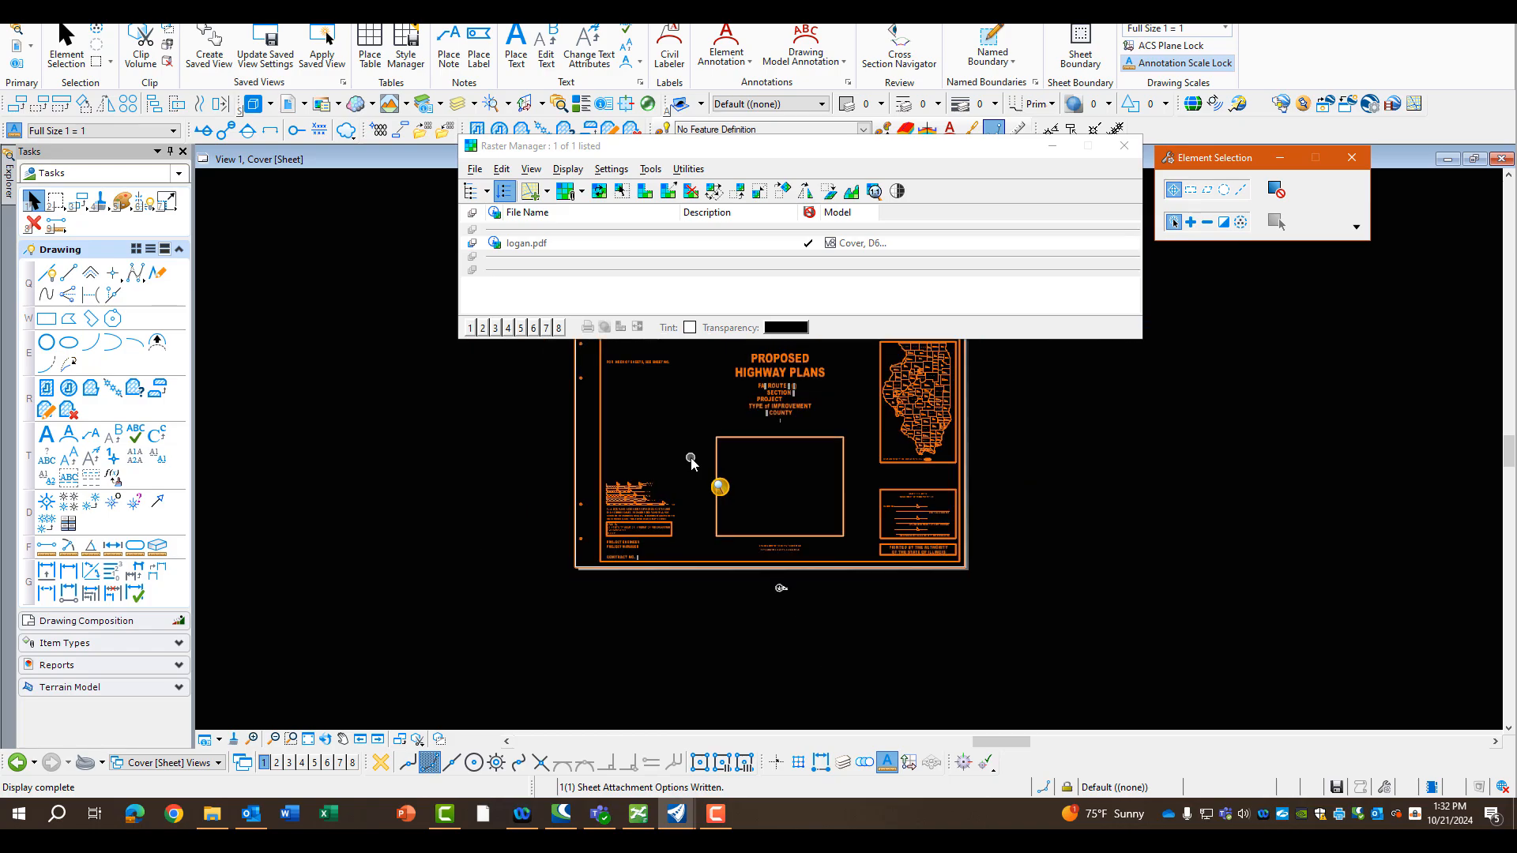
pyautogui.scroll(3, 691, 458)
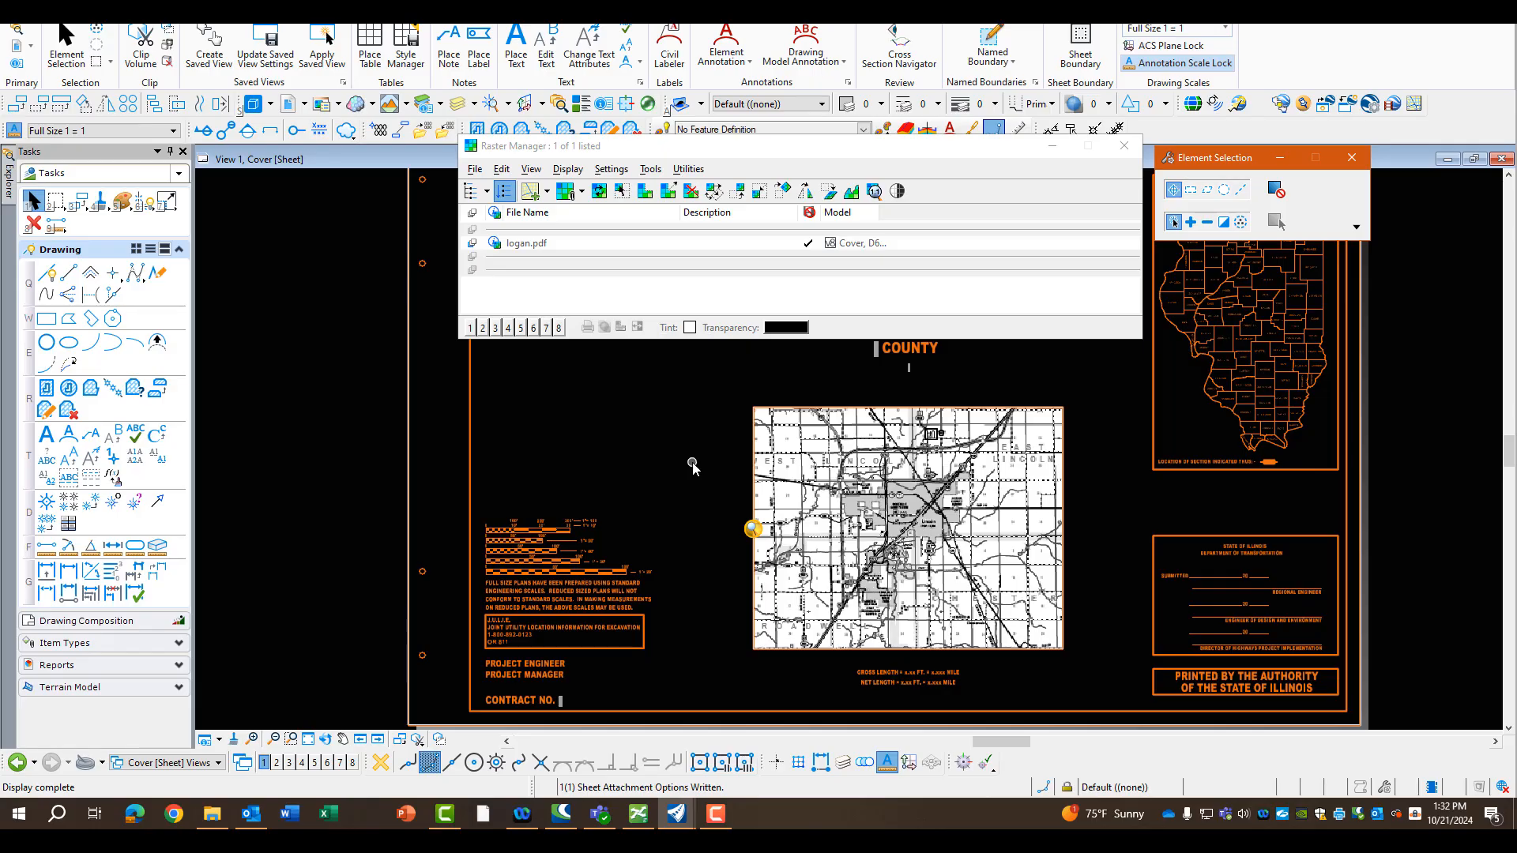
pyautogui.scroll(3, 942, 522)
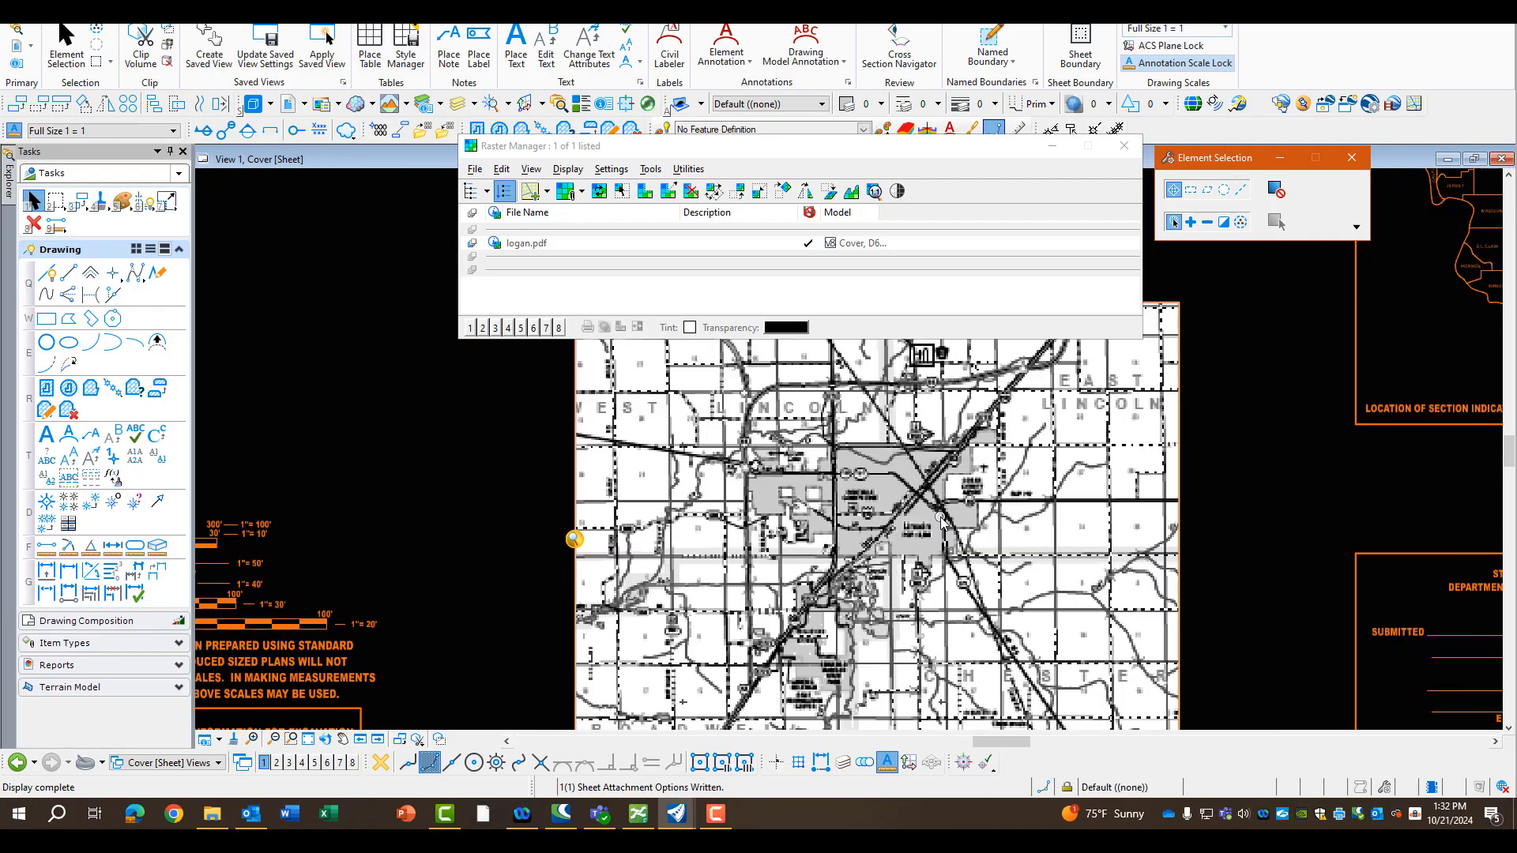
pyautogui.scroll(2, 942, 520)
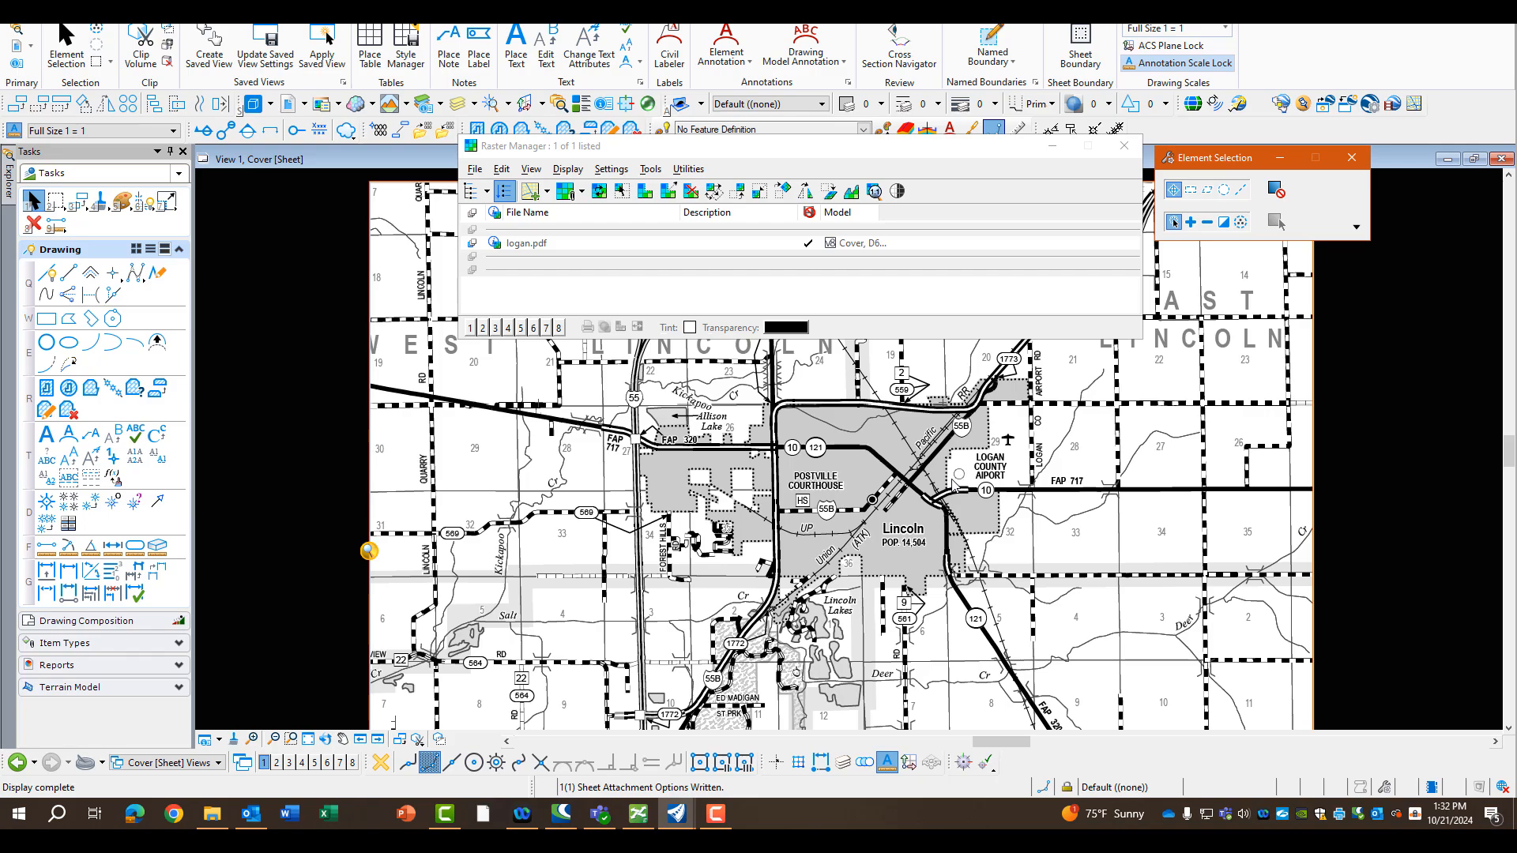
pyautogui.click(216, 763)
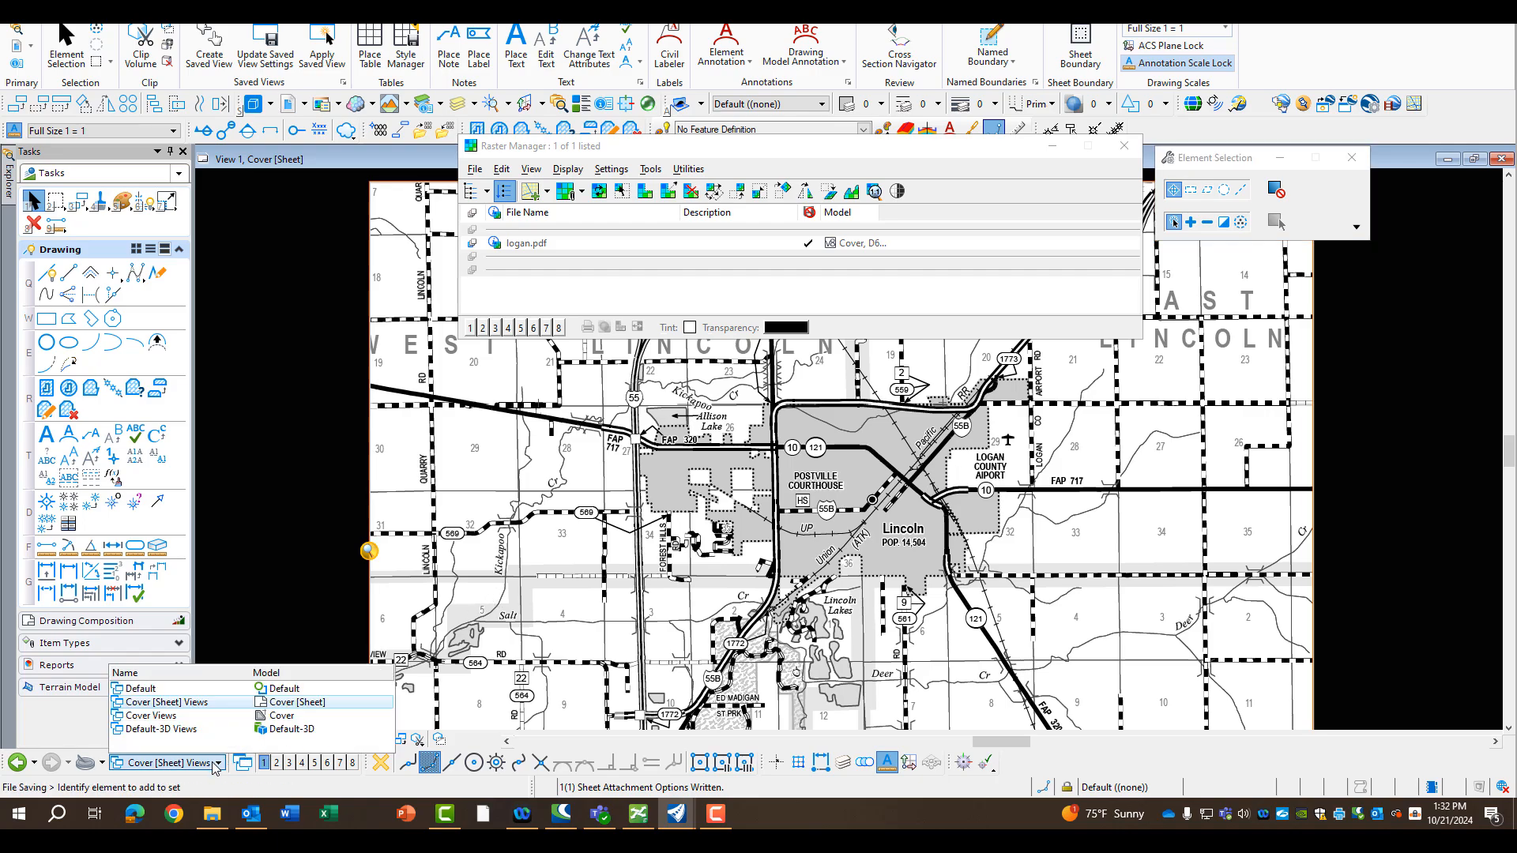
pyautogui.click(237, 687)
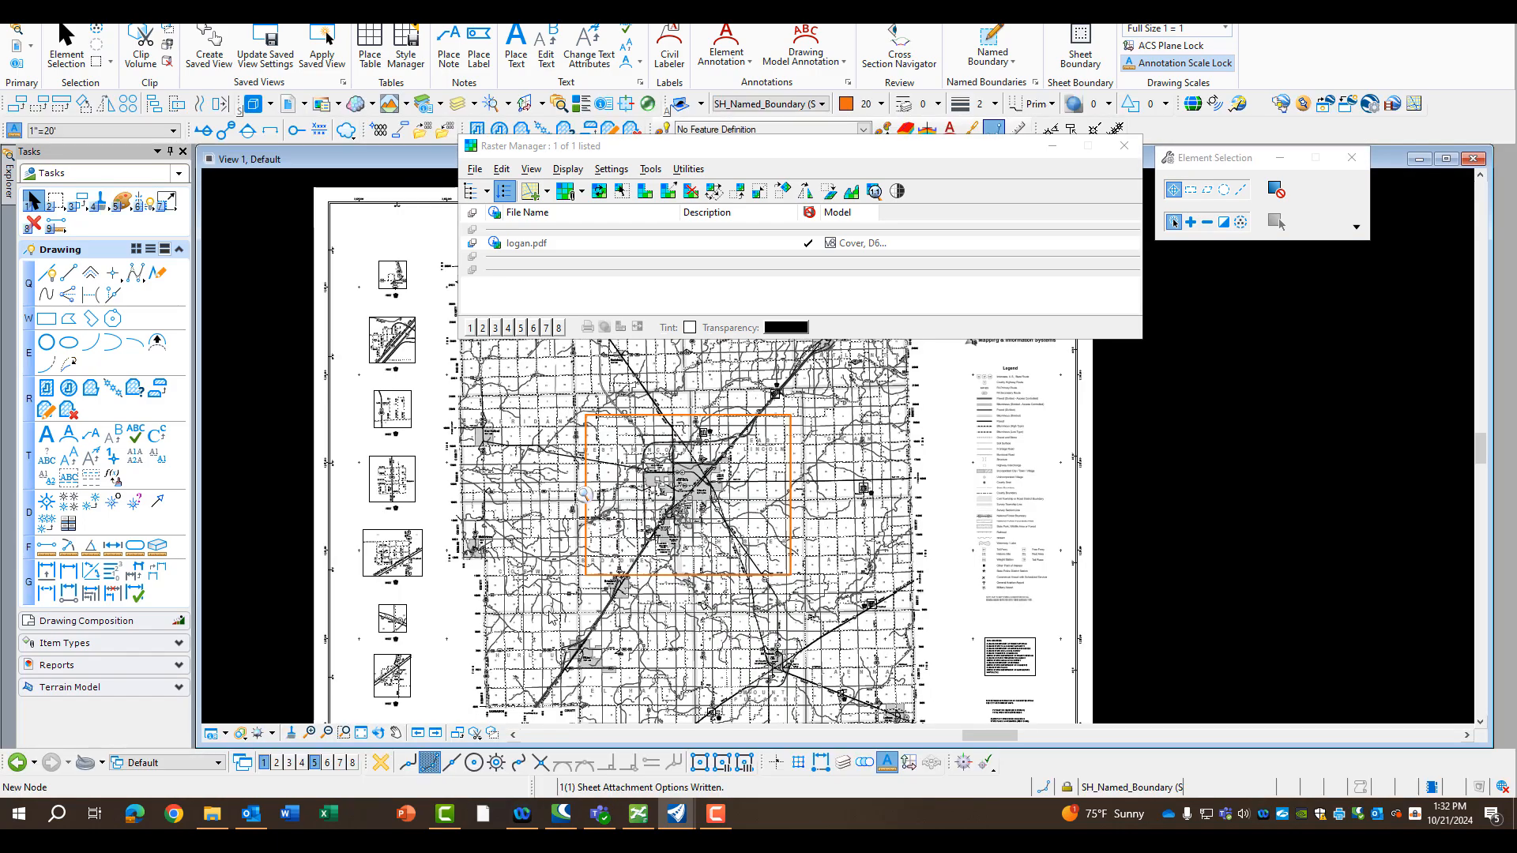
# Scale the logan.pdf raster by 2 in X and Y about a point near Lincoln inside the named boundary
pyautogui.click(540, 247)
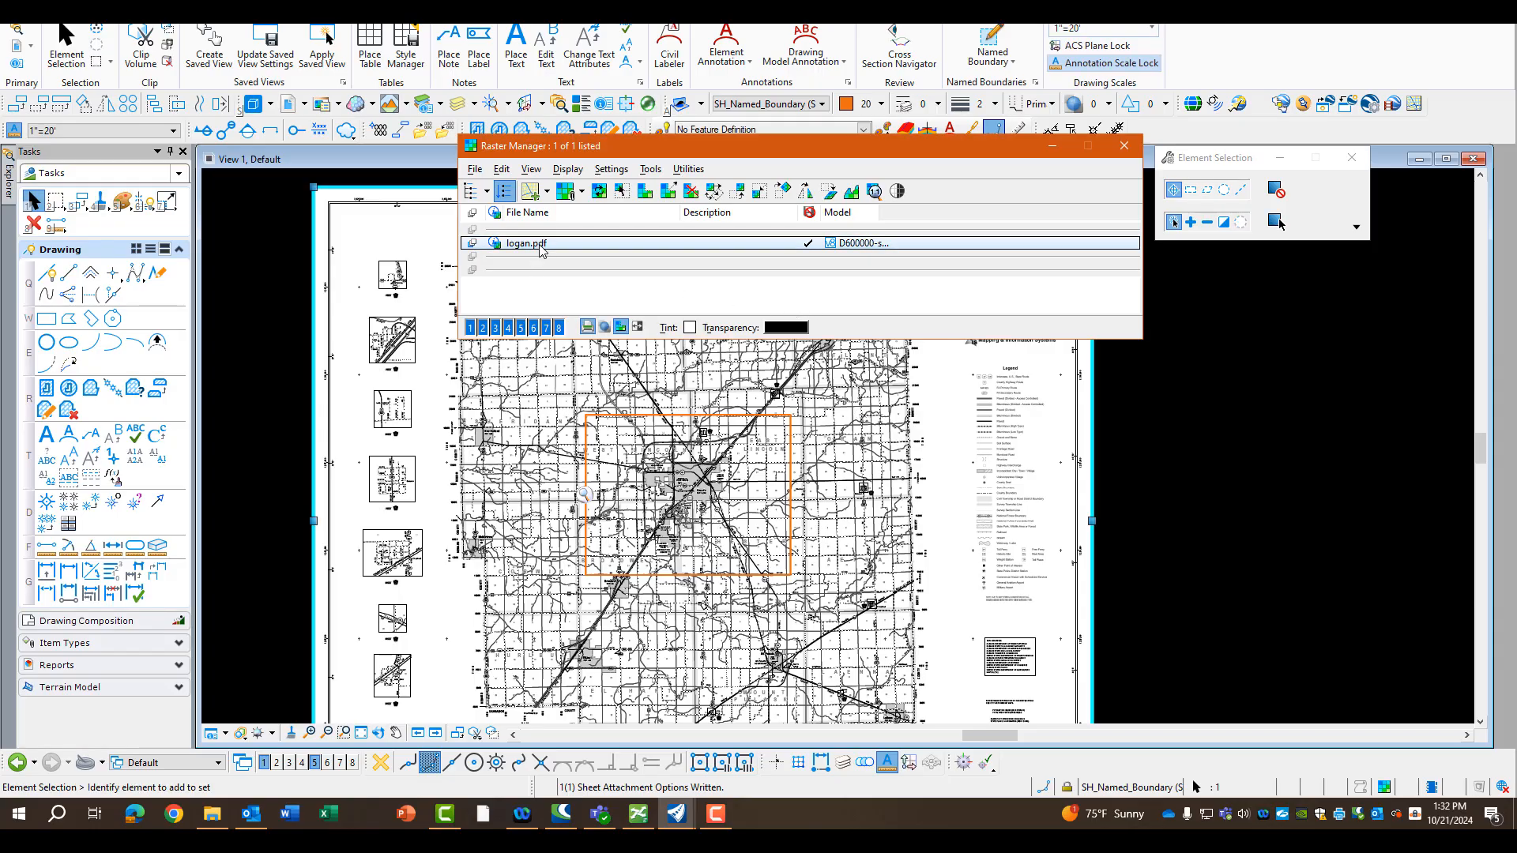
pyautogui.click(504, 171)
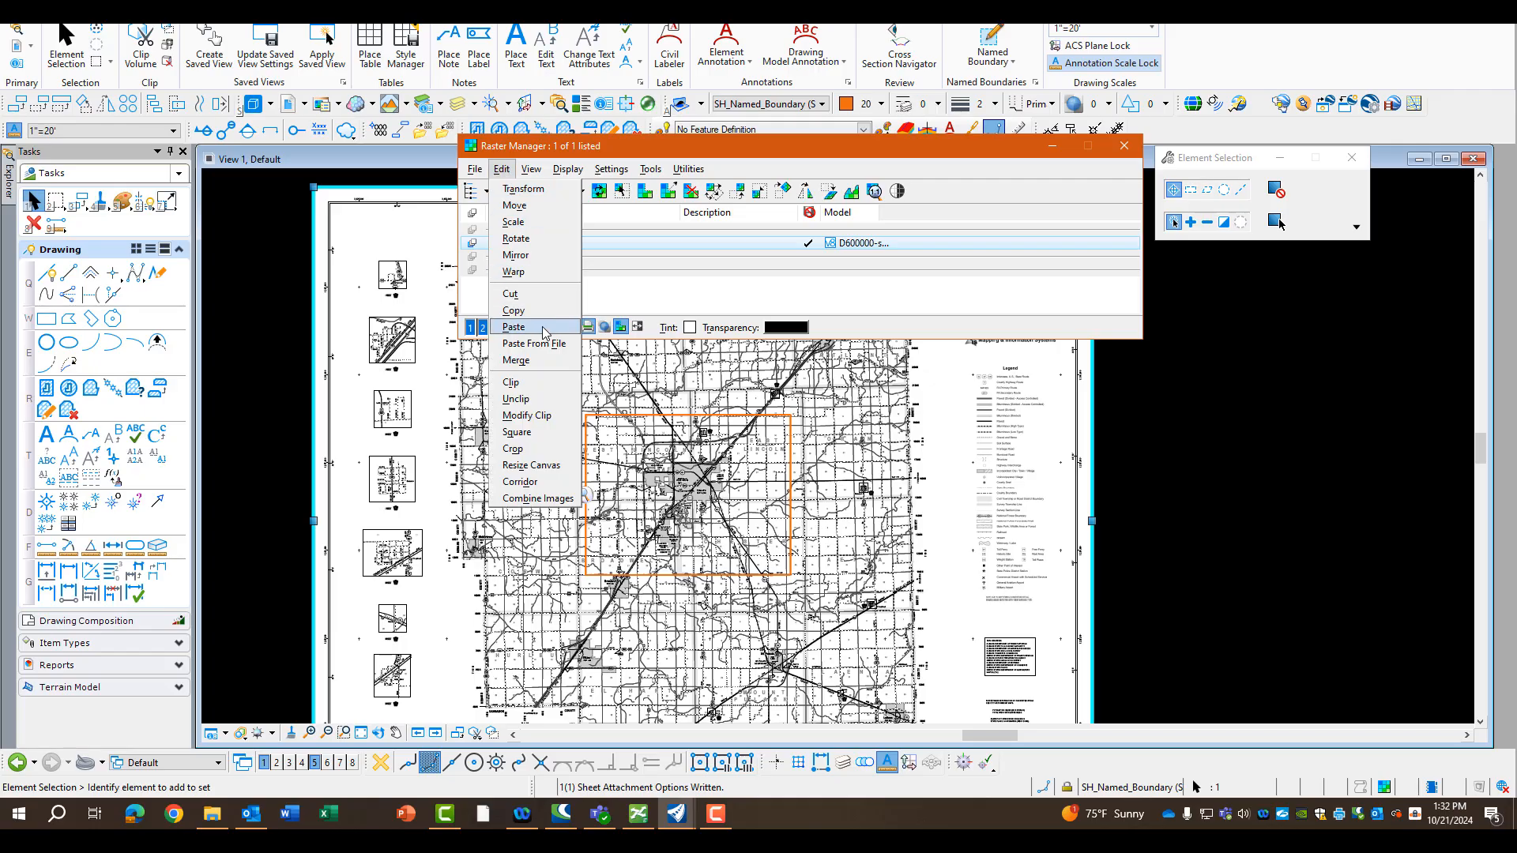
pyautogui.click(517, 222)
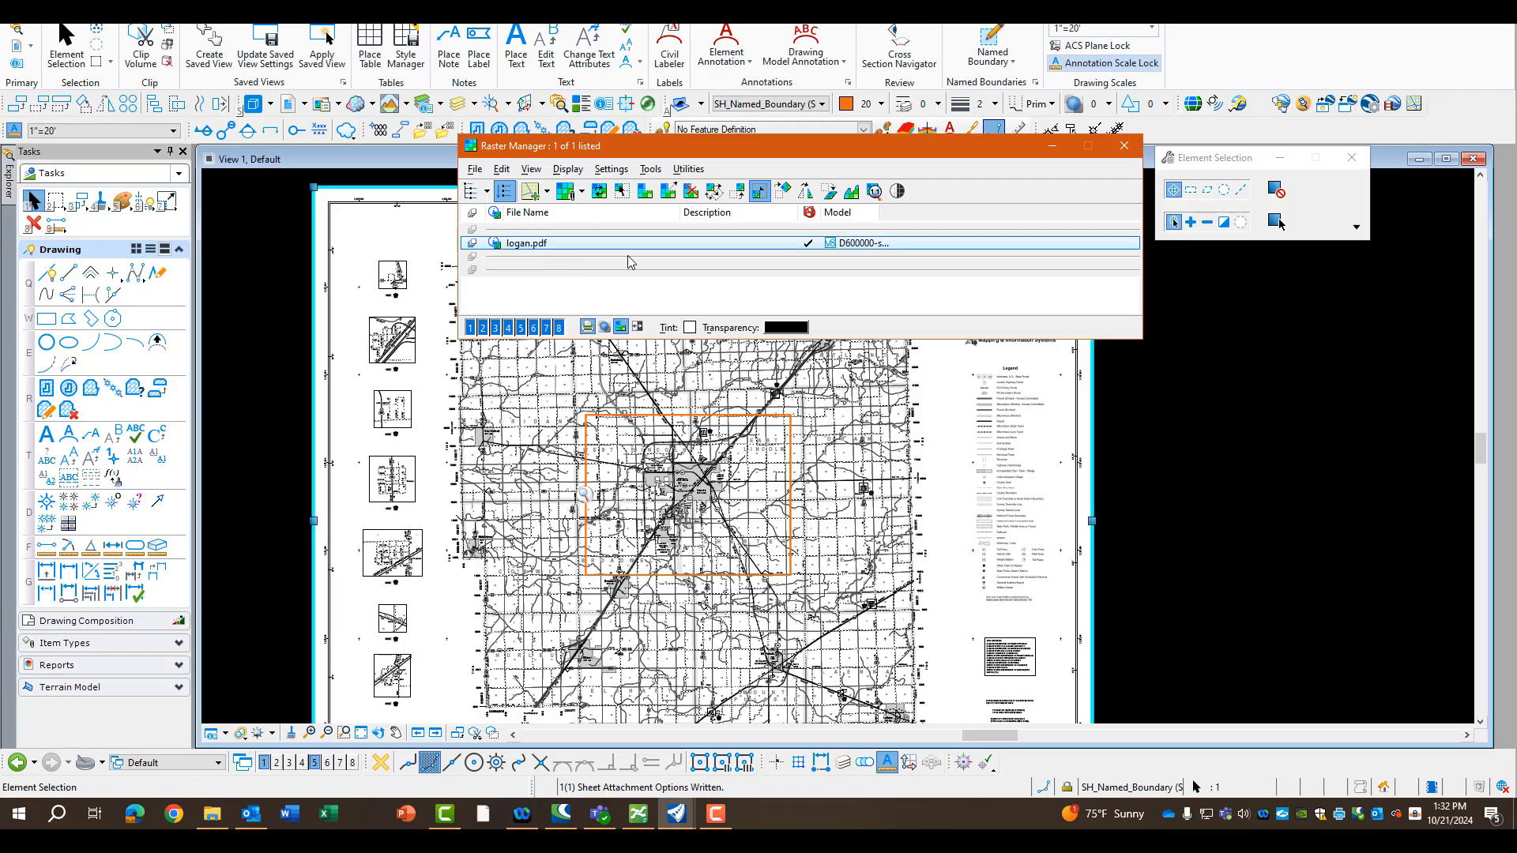
pyautogui.click(1279, 202)
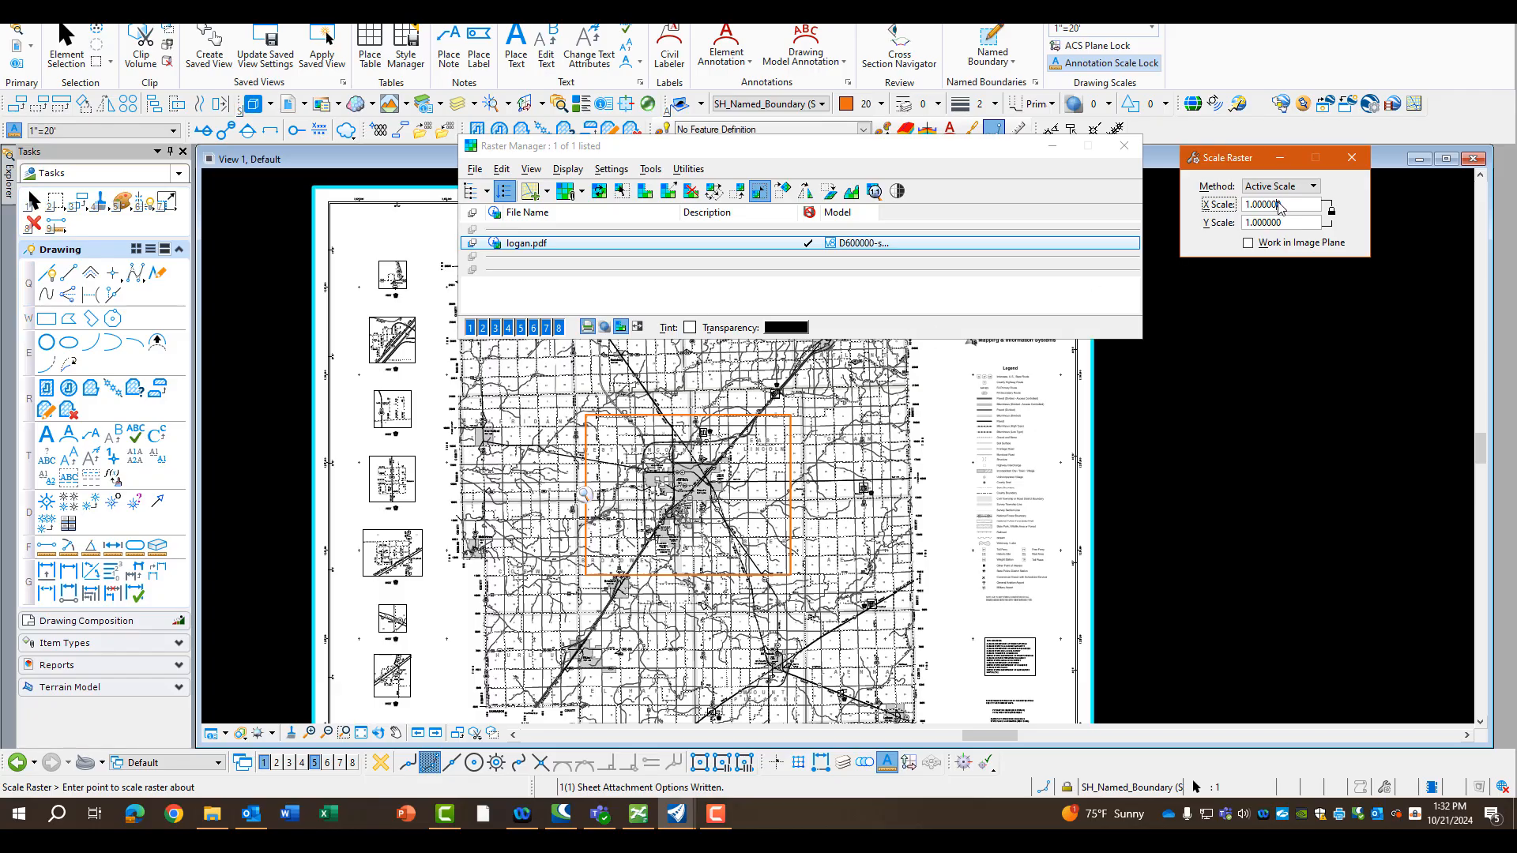
pyautogui.doubleClick(1280, 204)
pyautogui.write('2')
pyautogui.press('Tab')
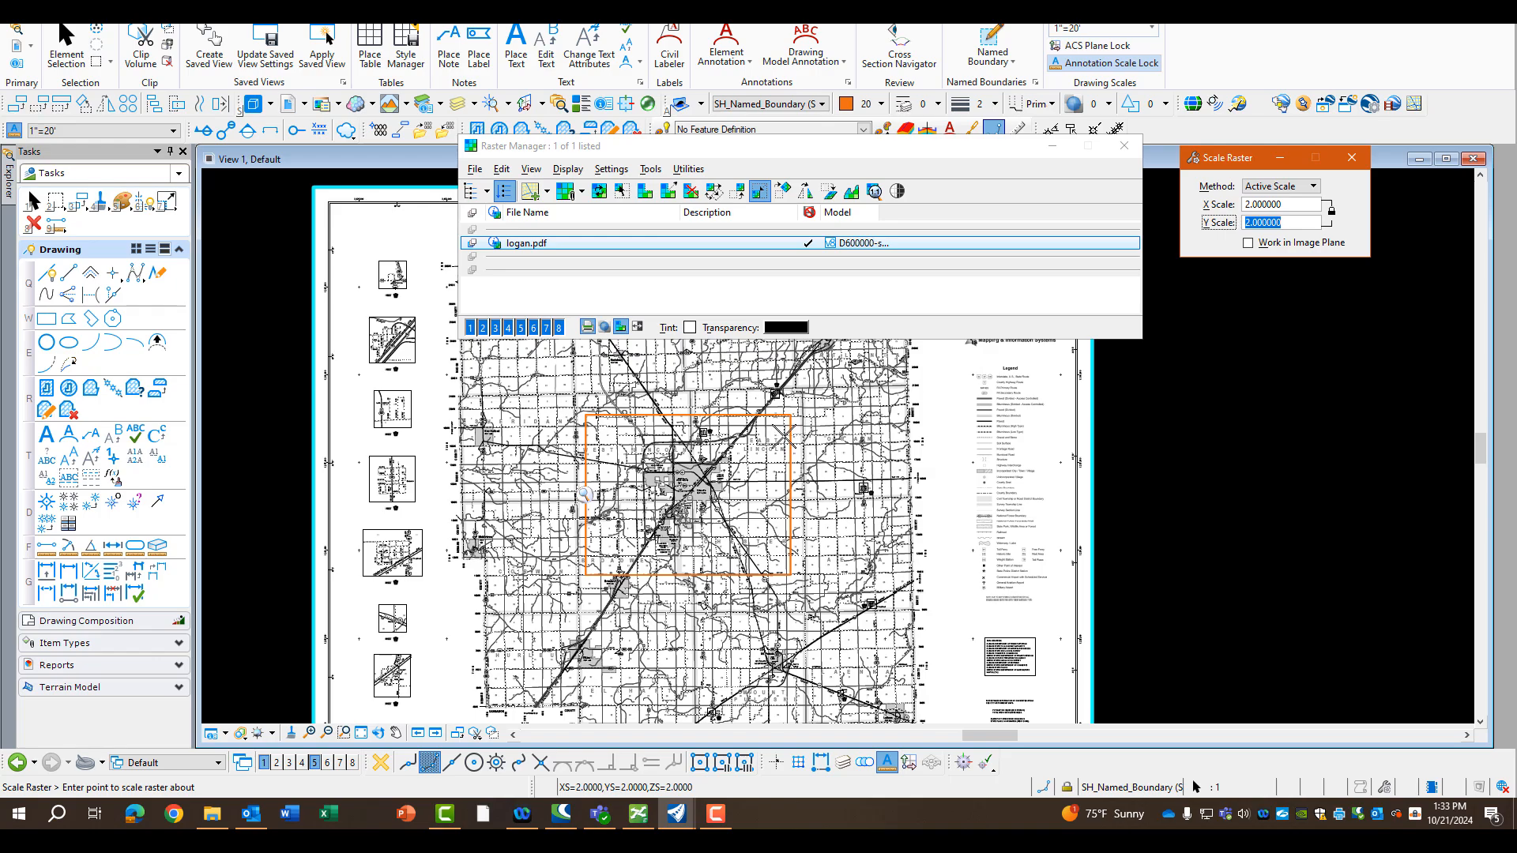
pyautogui.click(695, 488)
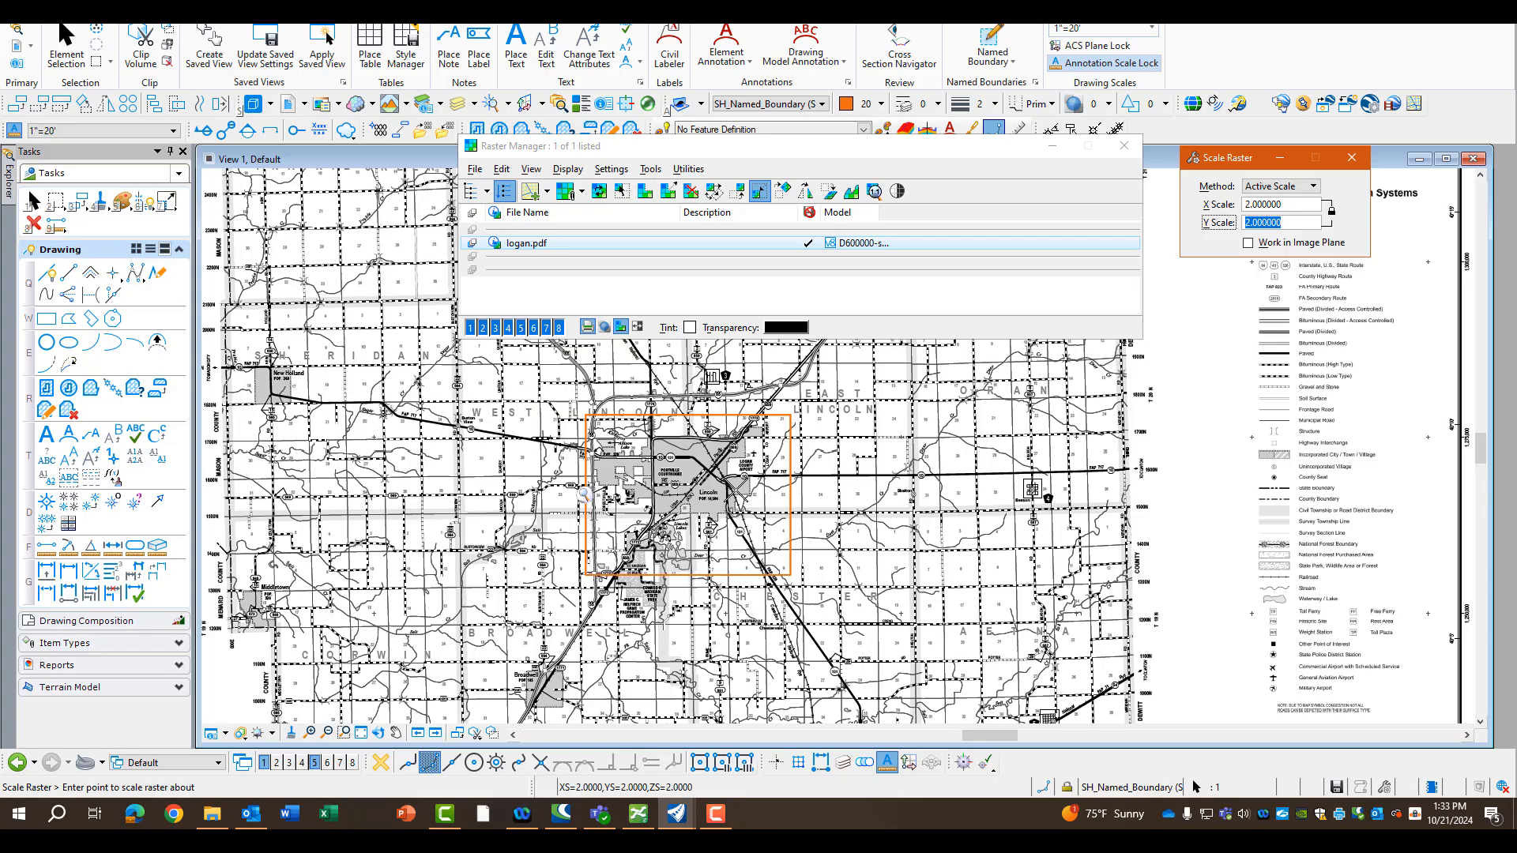
pyautogui.press('Escape')
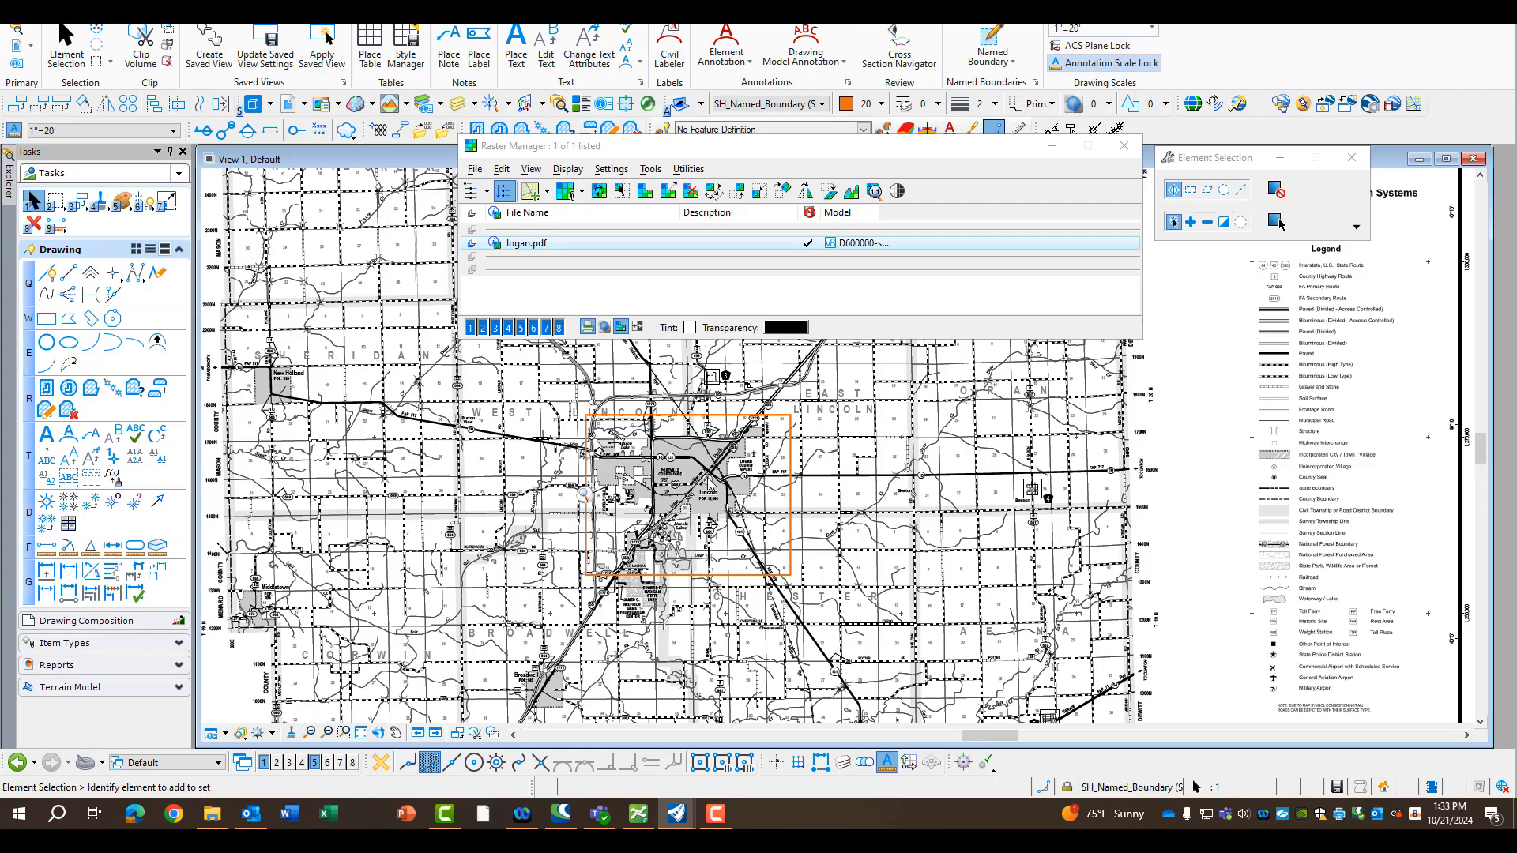
# Move the logan.pdf raster so that Lincoln and its surroundings sit better inside the named boundary
pyautogui.scroll(3, 706, 467)
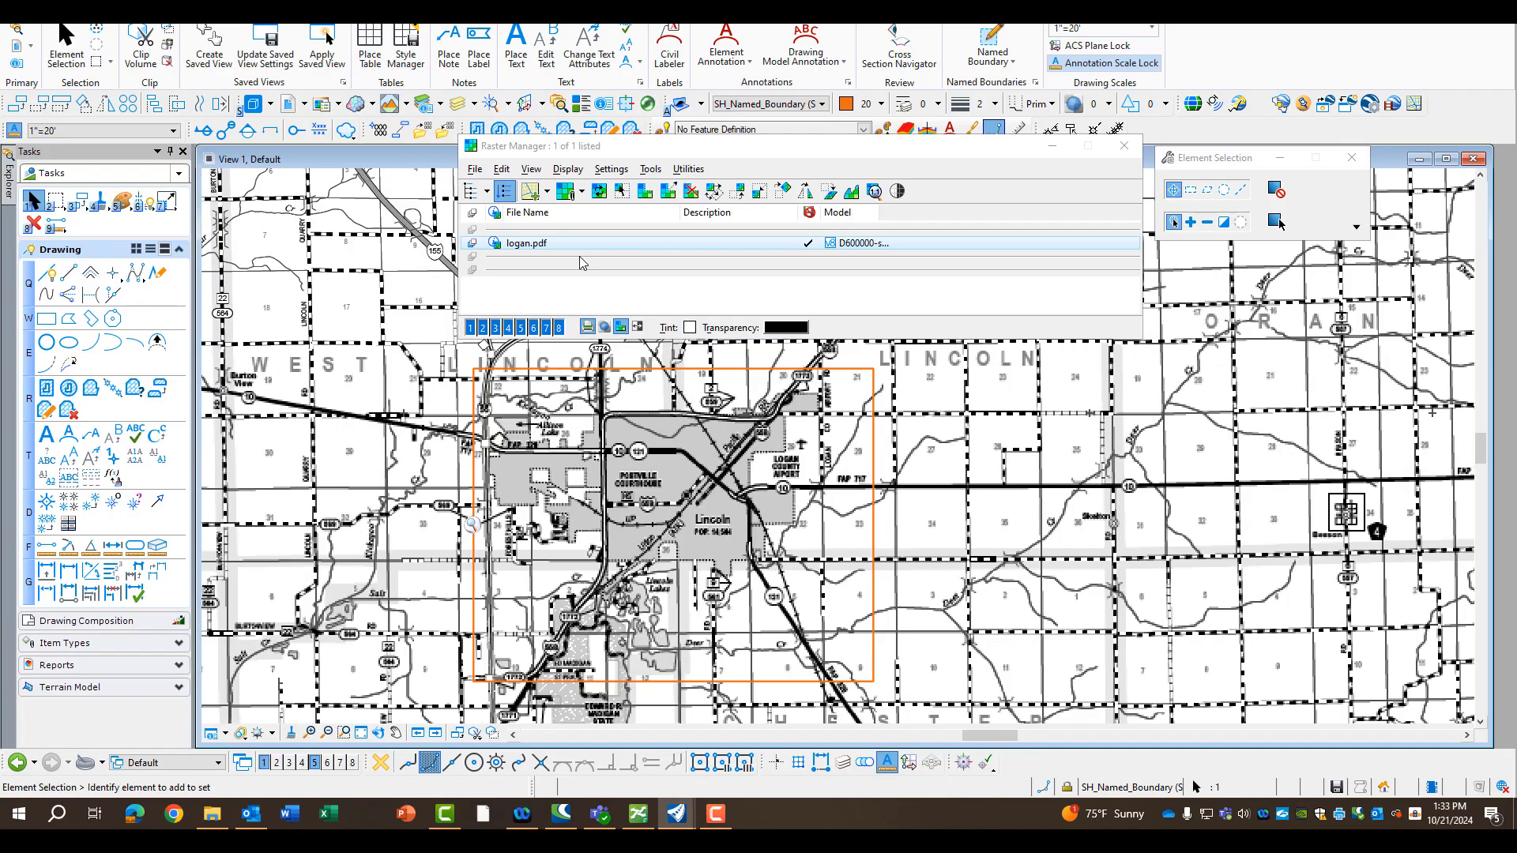
pyautogui.click(534, 245)
pyautogui.click(502, 170)
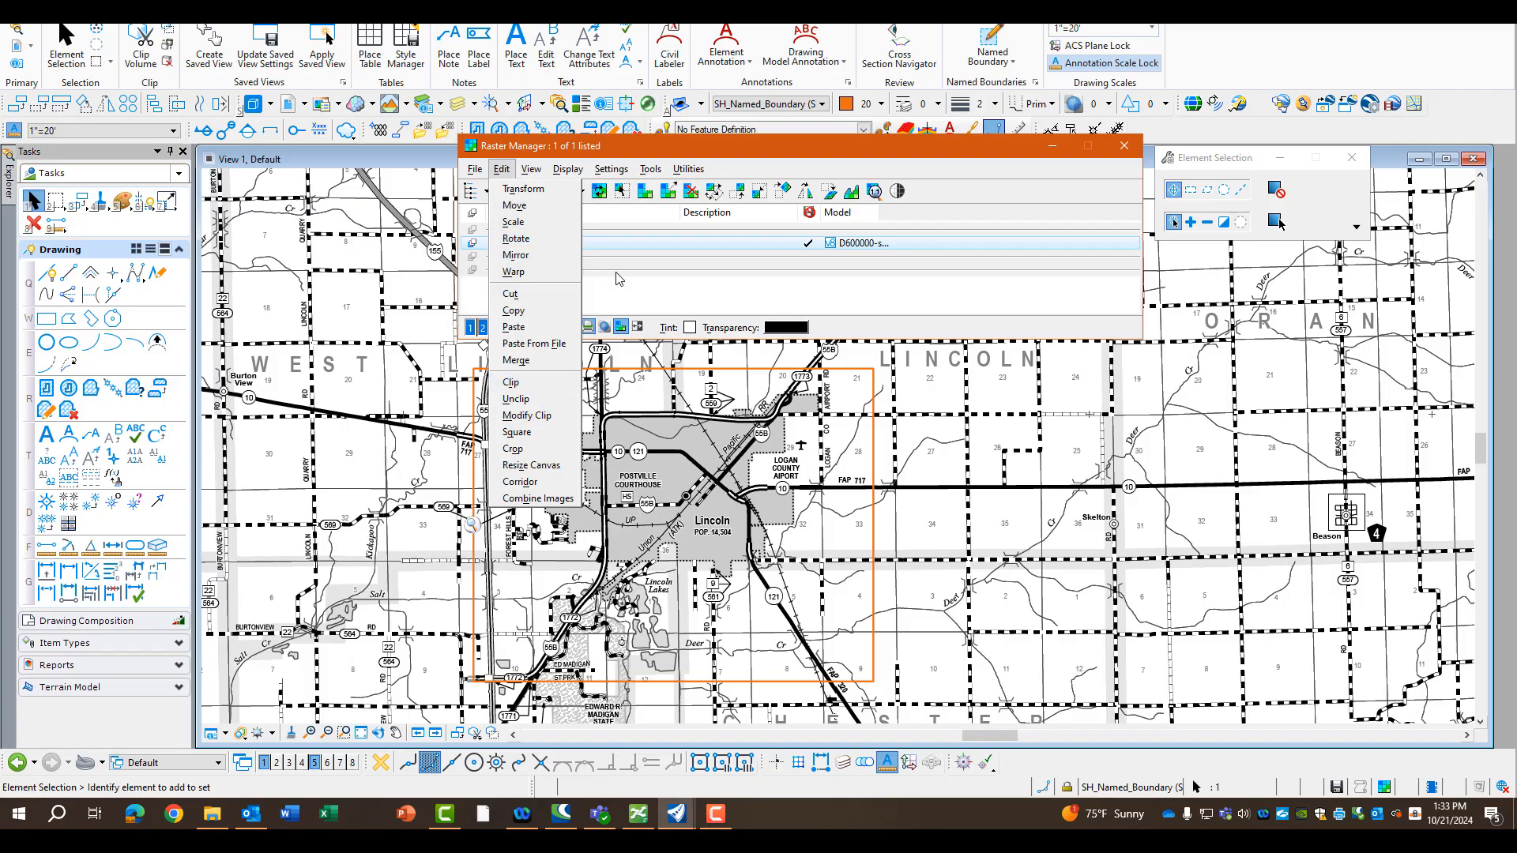
pyautogui.click(518, 207)
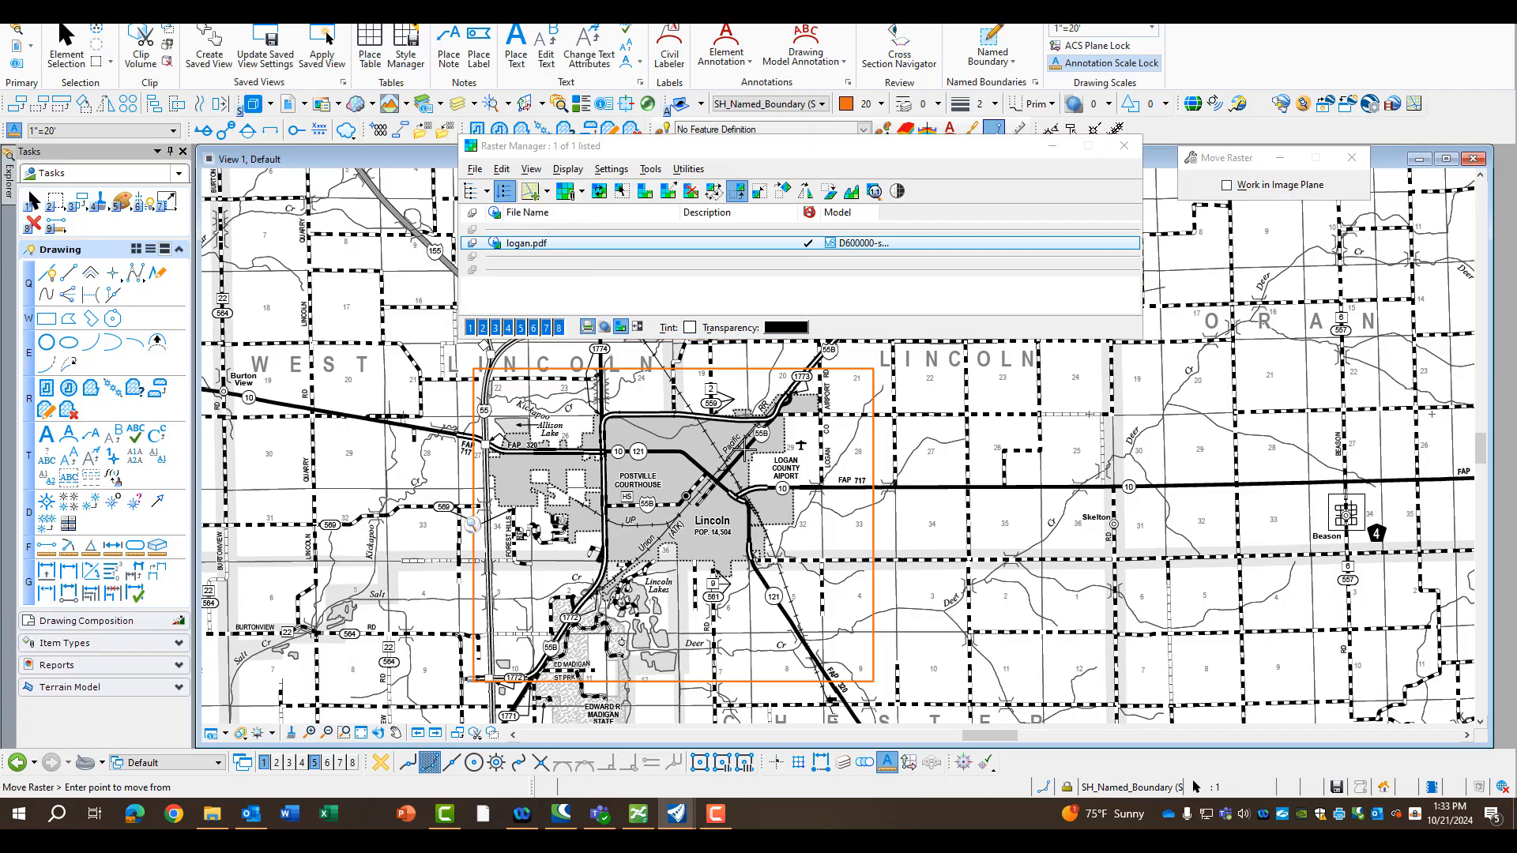
pyautogui.click(746, 446)
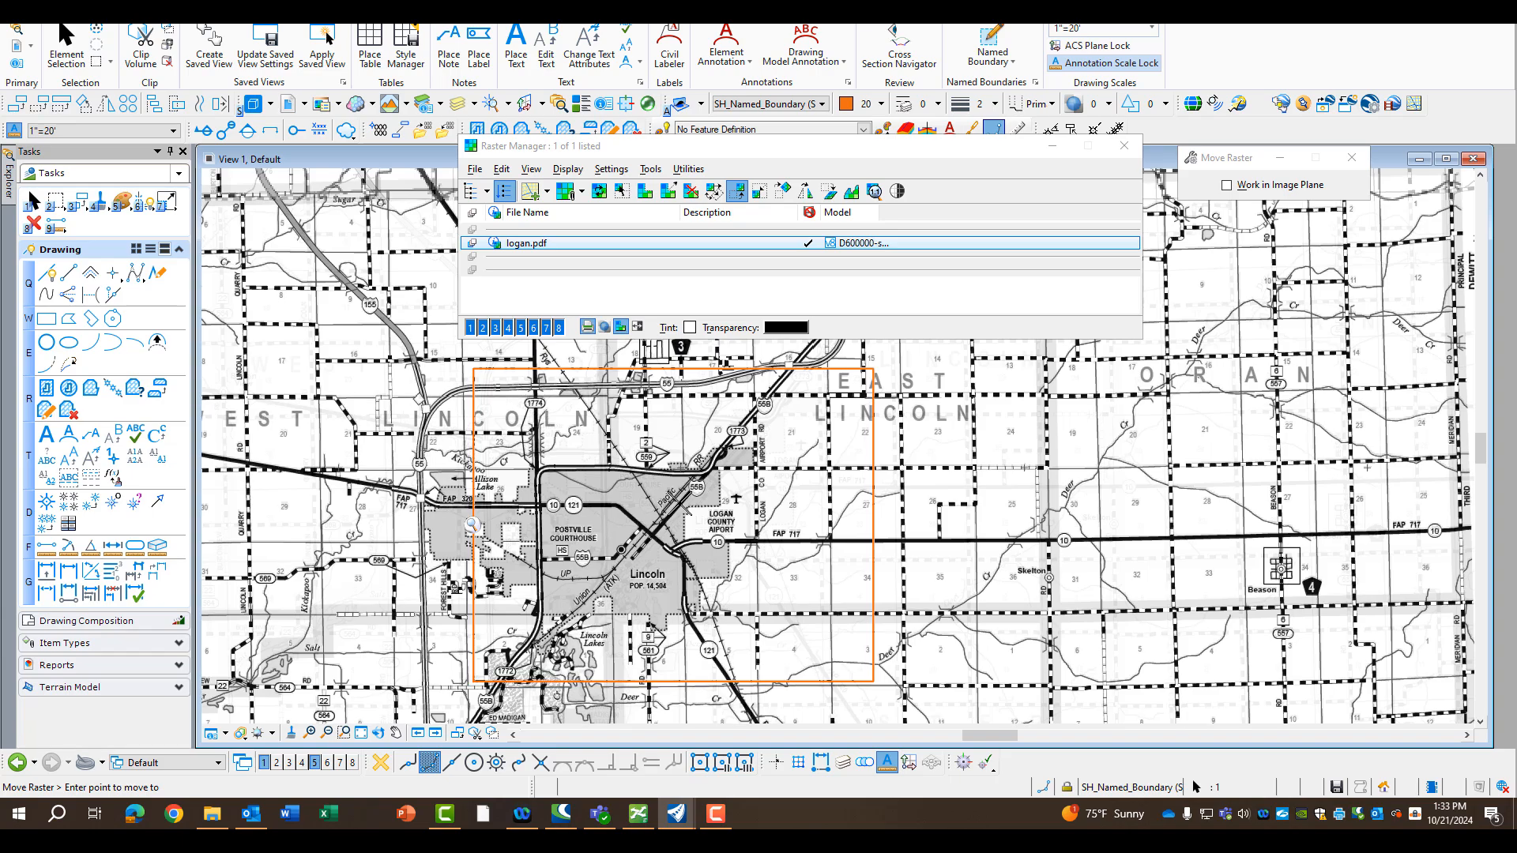
pyautogui.click(681, 502)
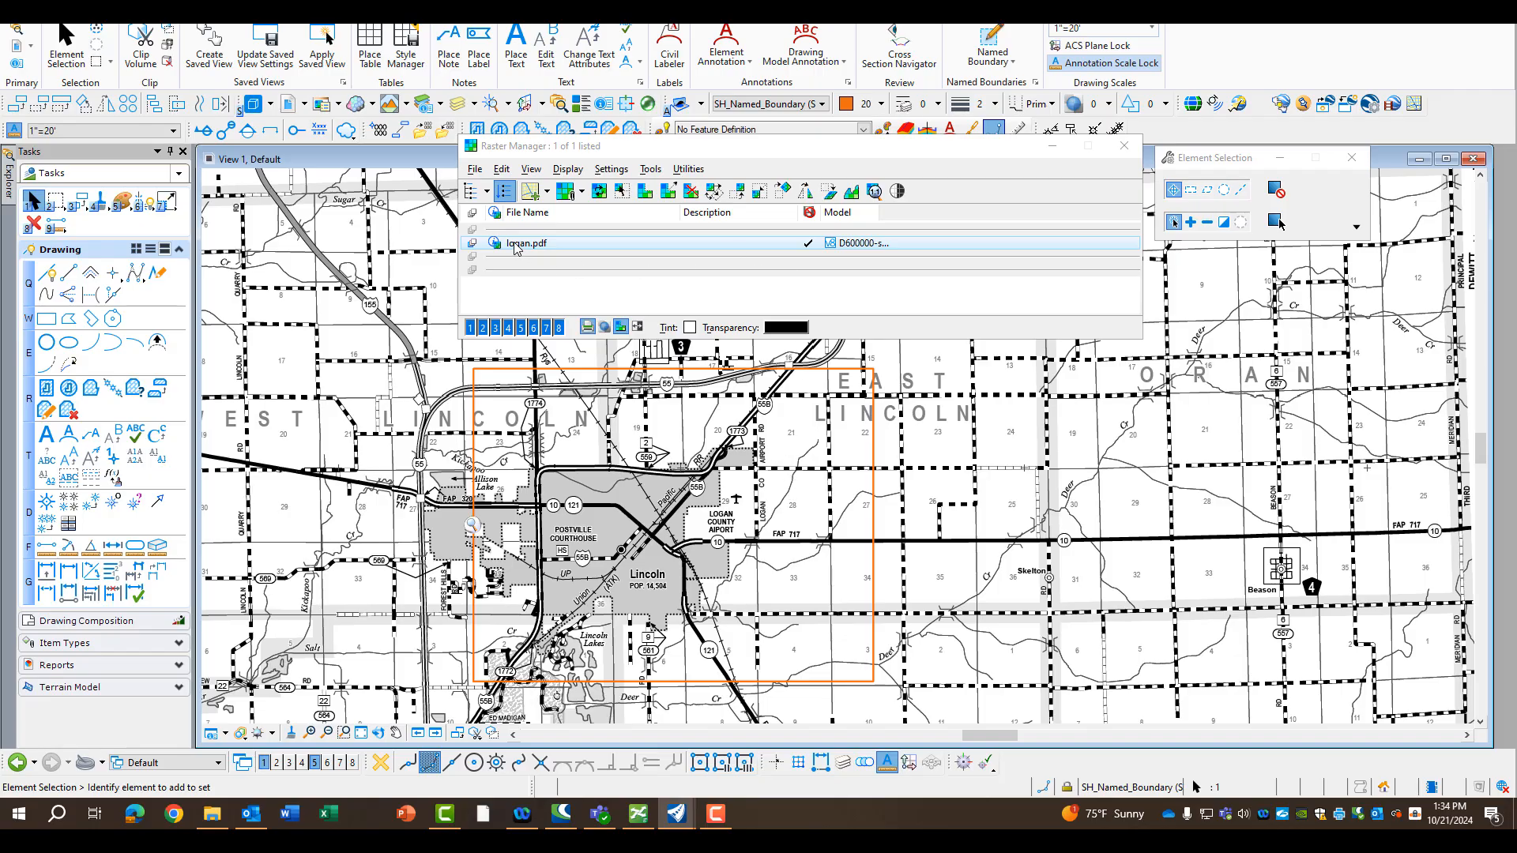
# Clip the logan.pdf raster to the rectangular Cover named boundary using a Block area in Clip Boundary mode, and save the file
pyautogui.click(502, 169)
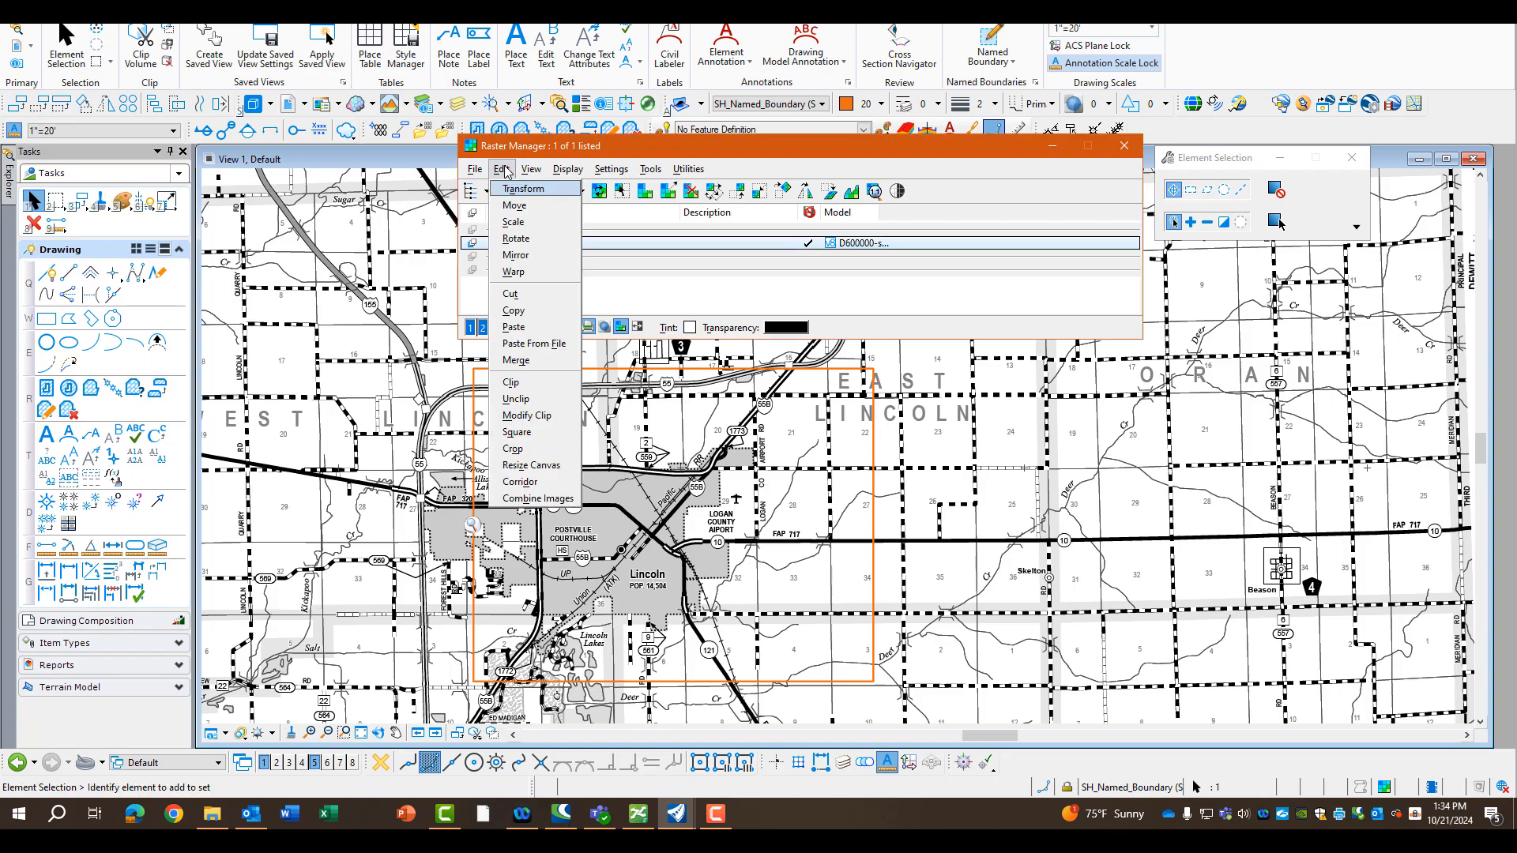
pyautogui.click(512, 383)
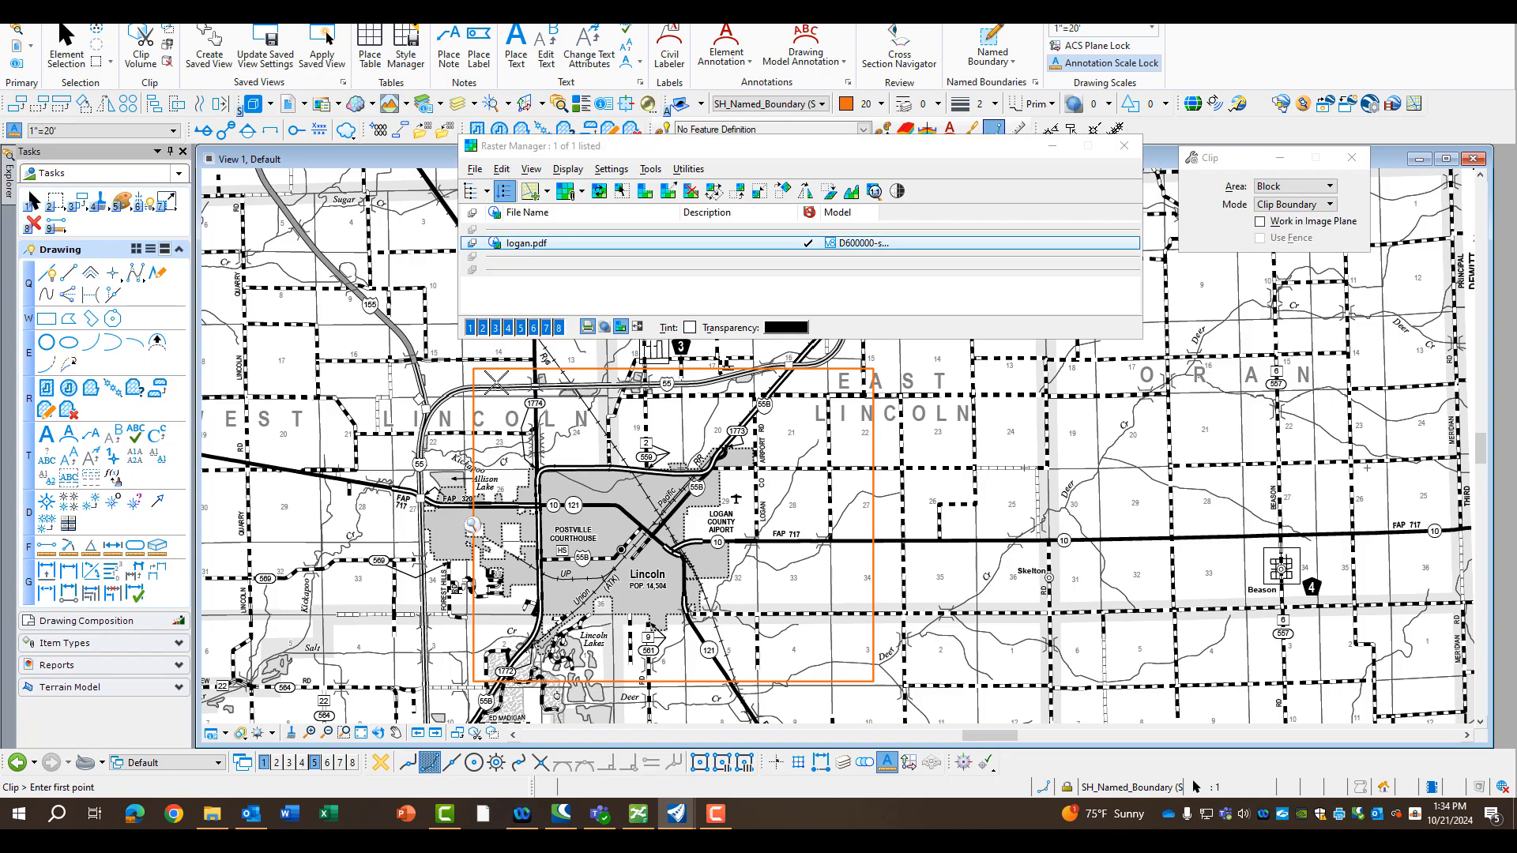
pyautogui.click(492, 381)
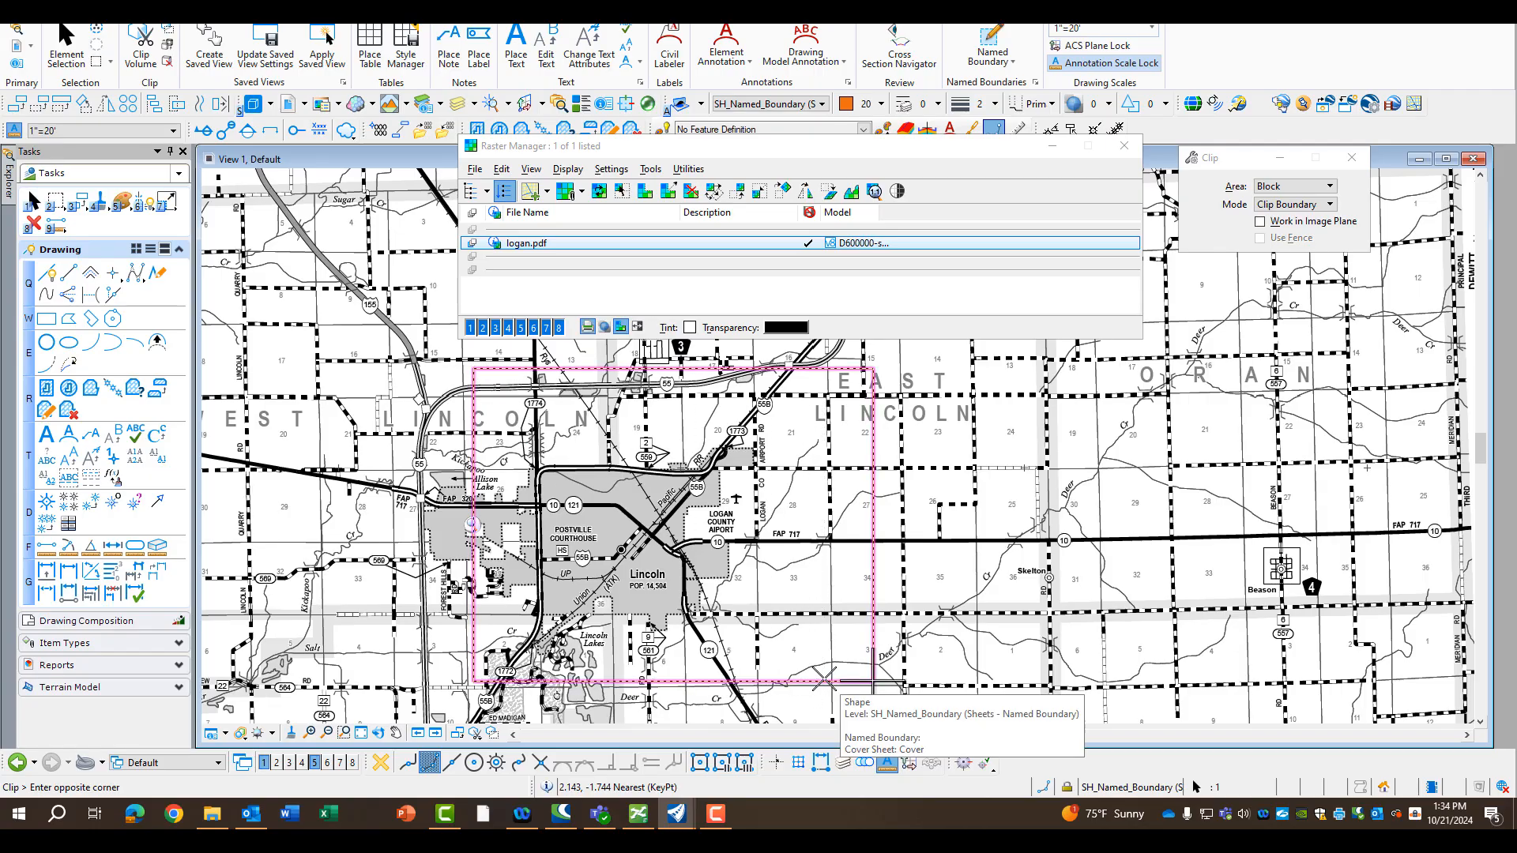
pyautogui.click(818, 642)
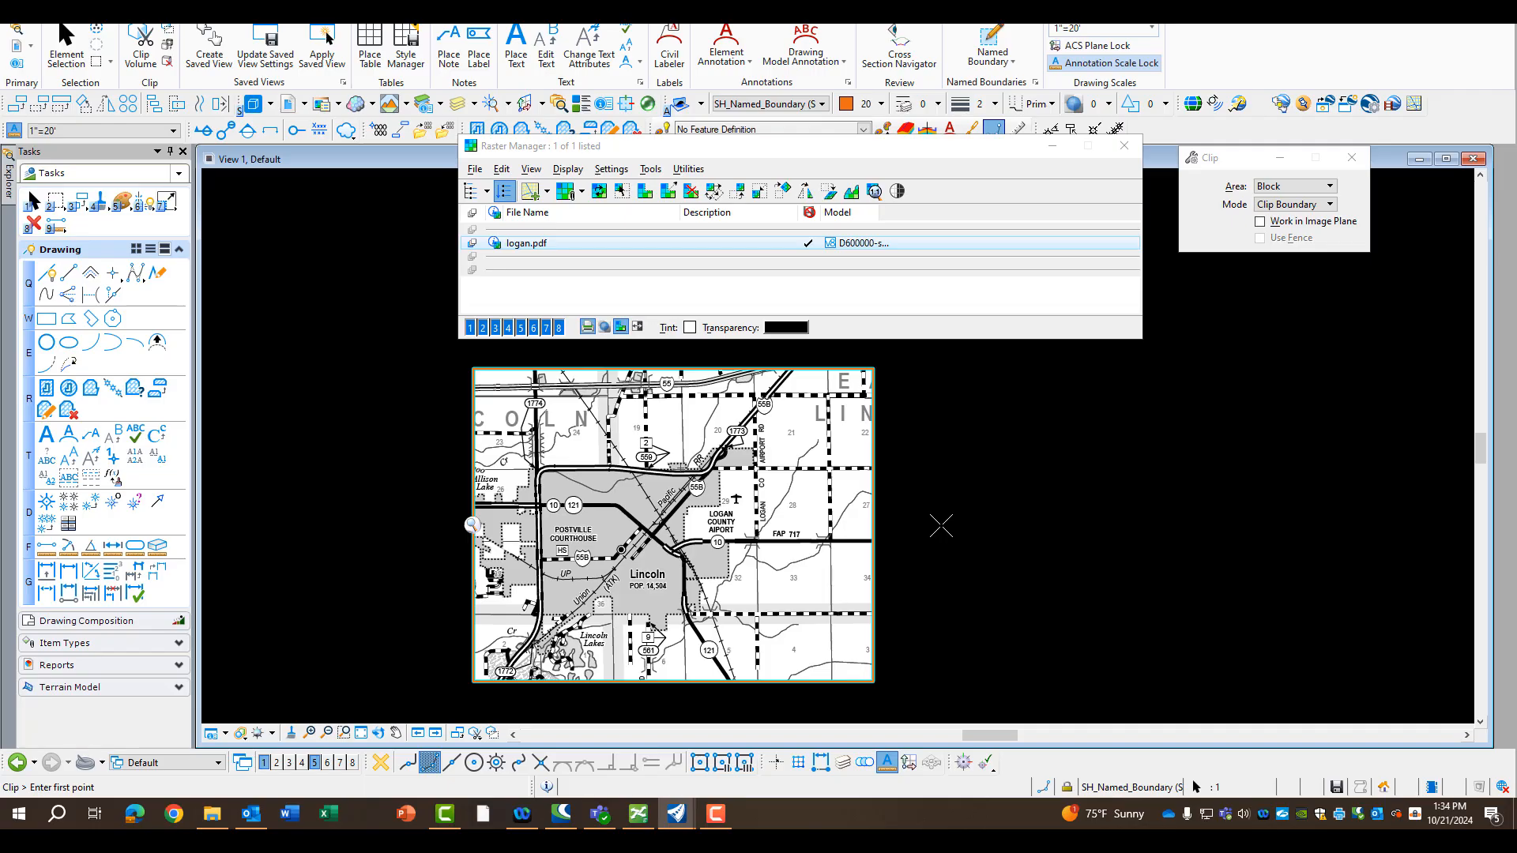
pyautogui.hotkey('ctrl', 's')
# Start saving the clipped raster as a new document with the Advanced Wizard
pyautogui.click(476, 170)
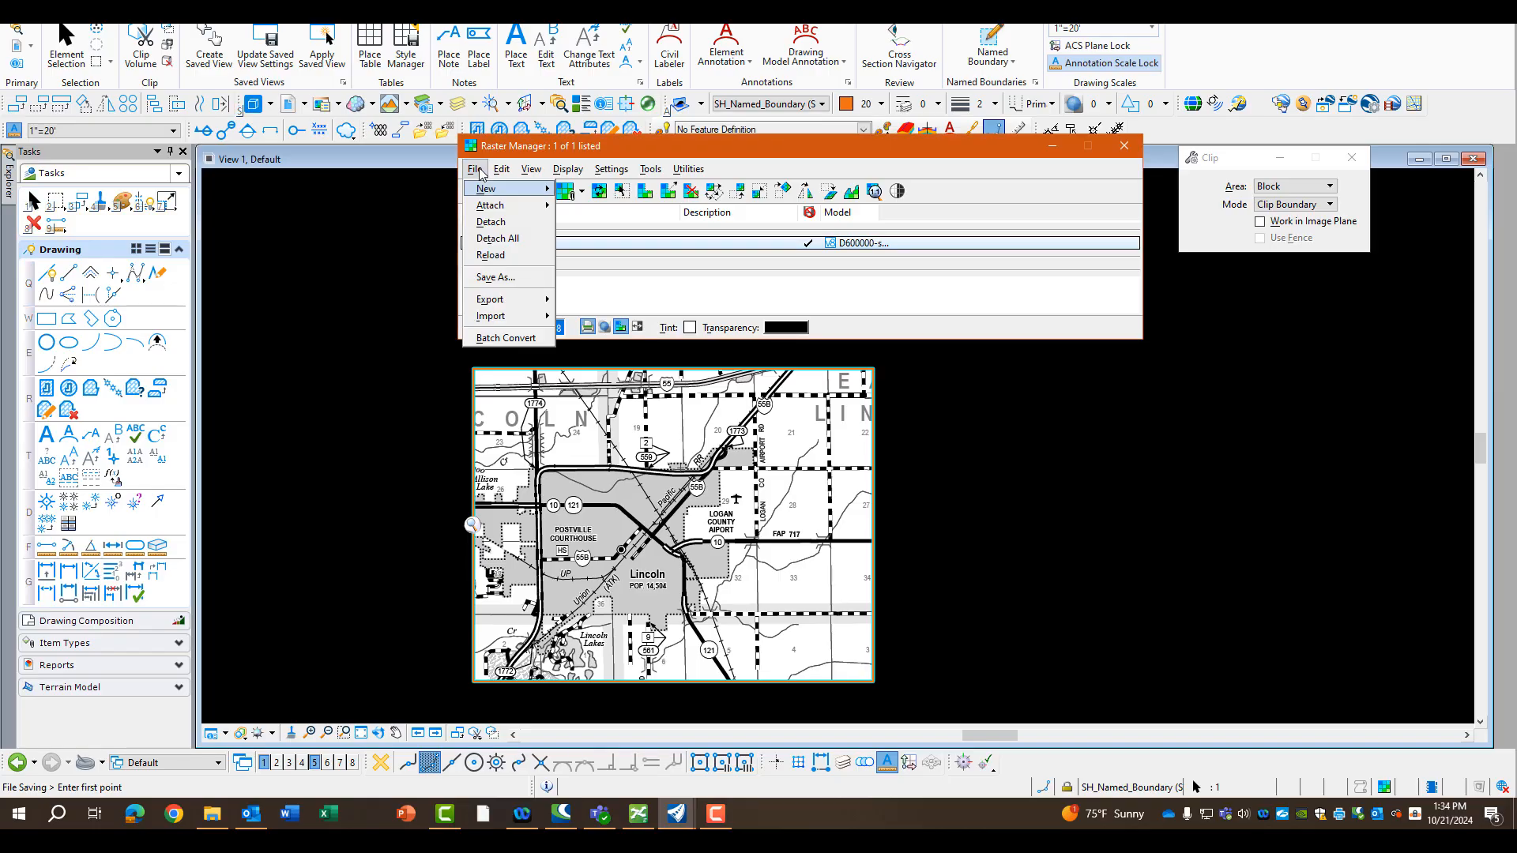
pyautogui.click(494, 277)
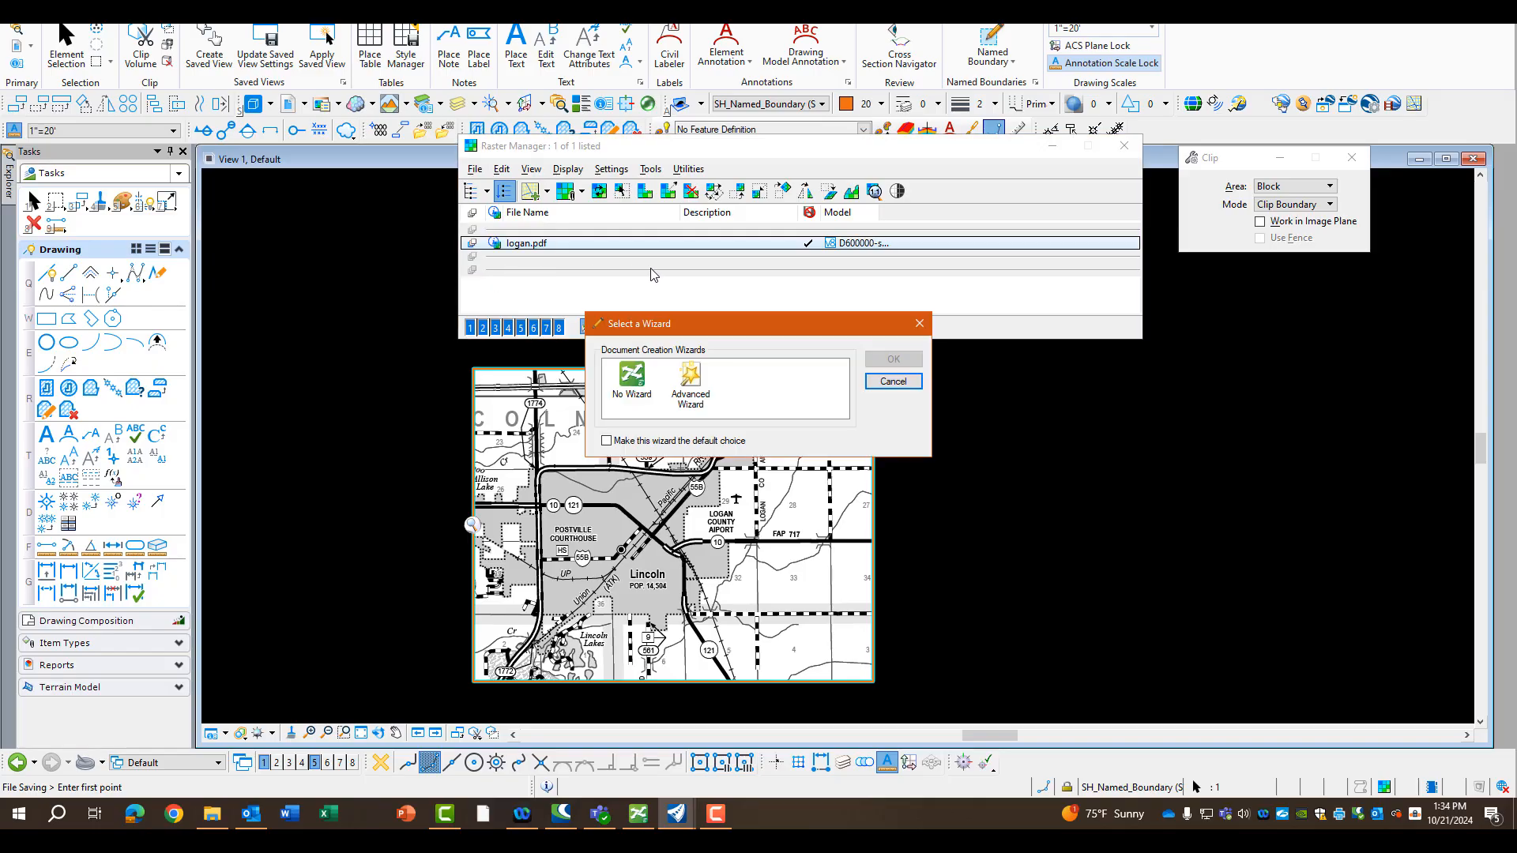
pyautogui.click(696, 379)
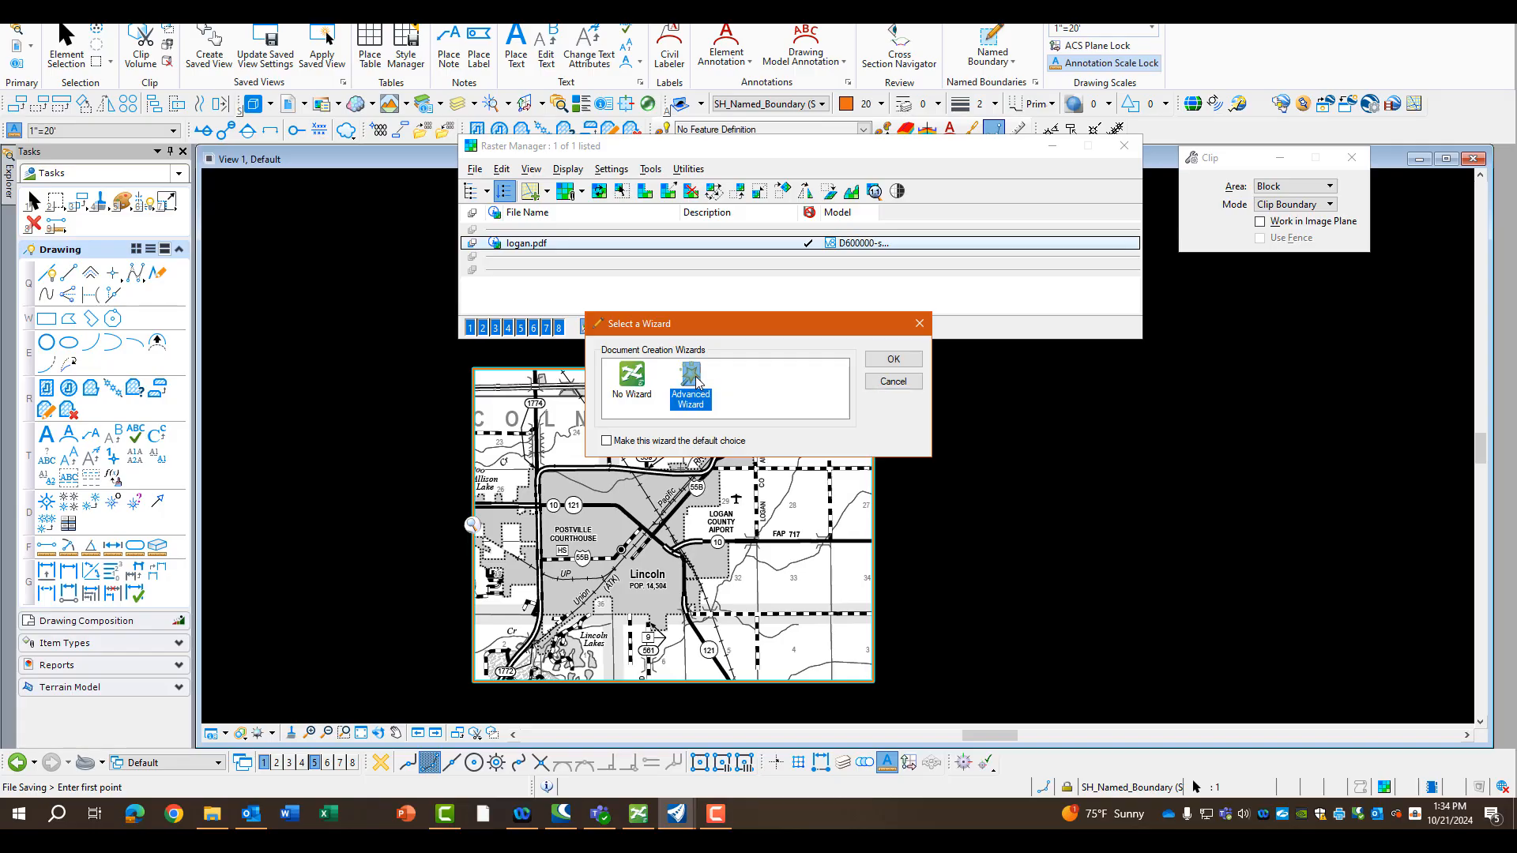
pyautogui.click(894, 361)
pyautogui.click(876, 637)
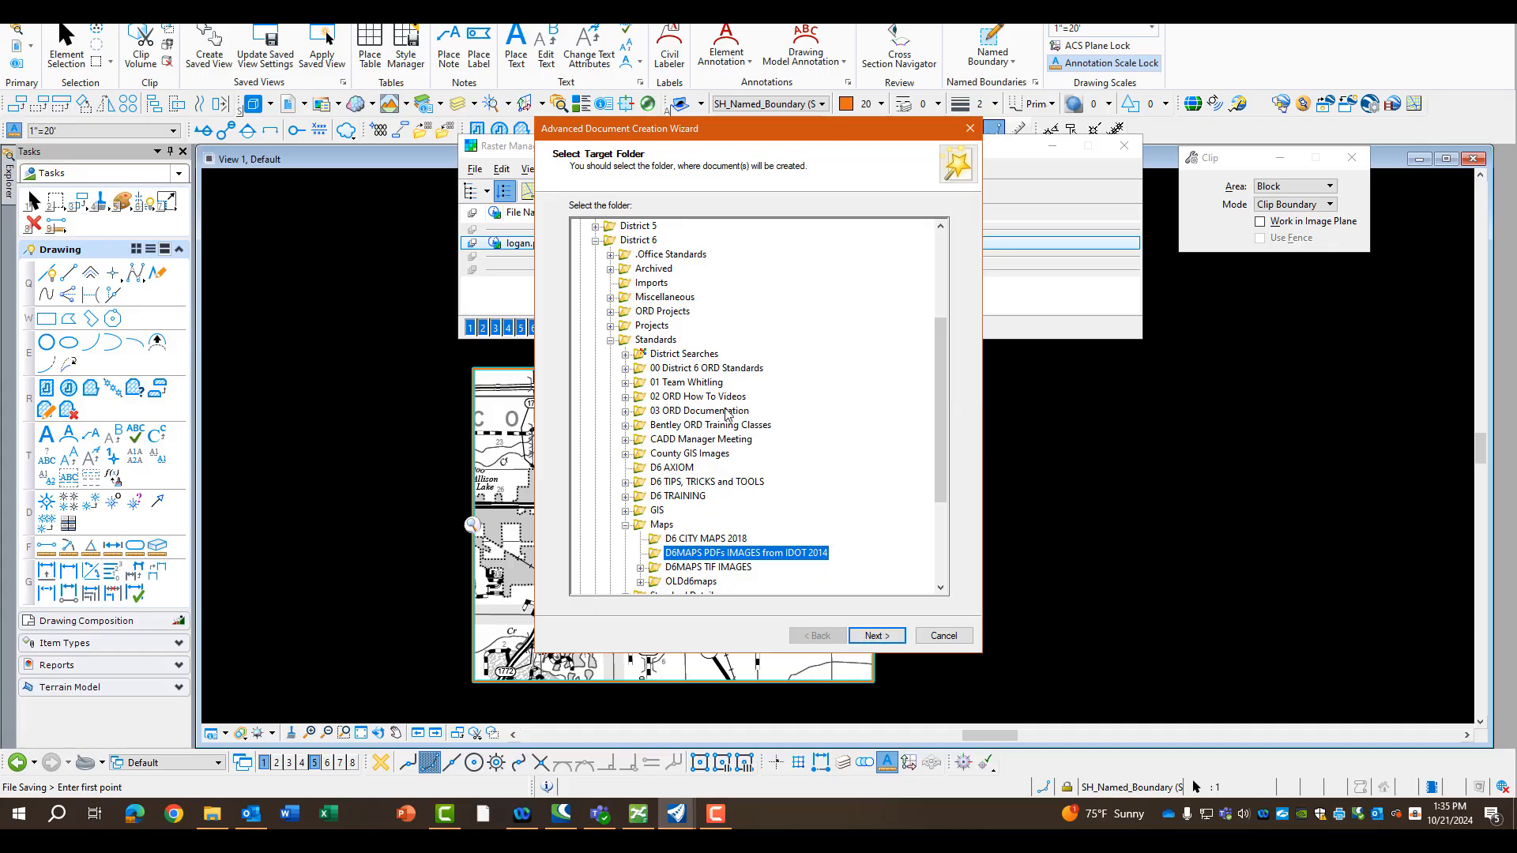
# Choose the CADsheets folder under ORD Projects, ZSETUP12, CADData as the new document's target folder
pyautogui.scroll(3, 701, 393)
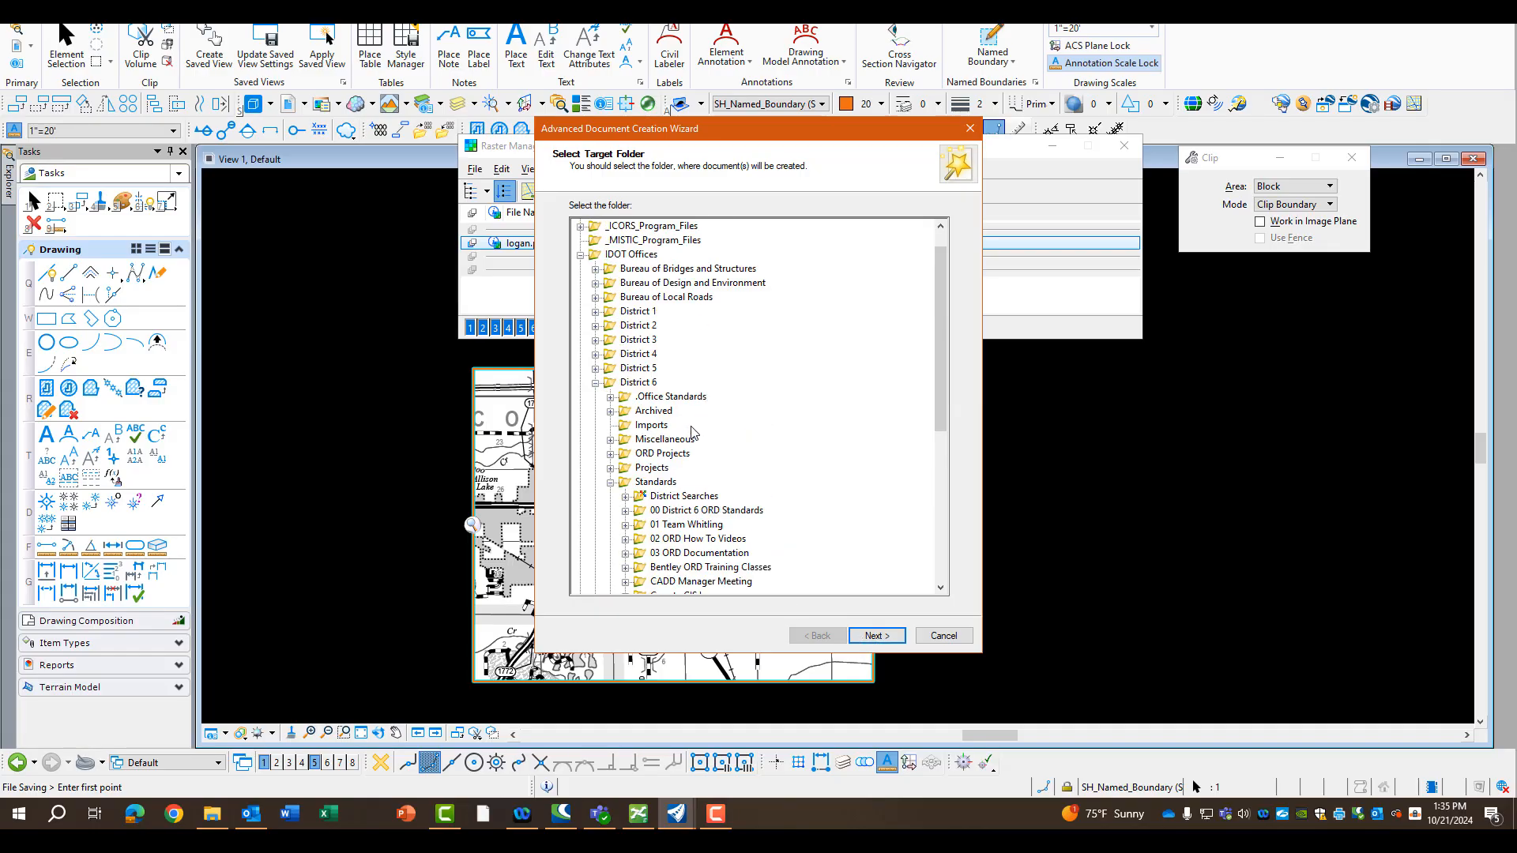
pyautogui.click(611, 454)
pyautogui.scroll(-20, 706, 439)
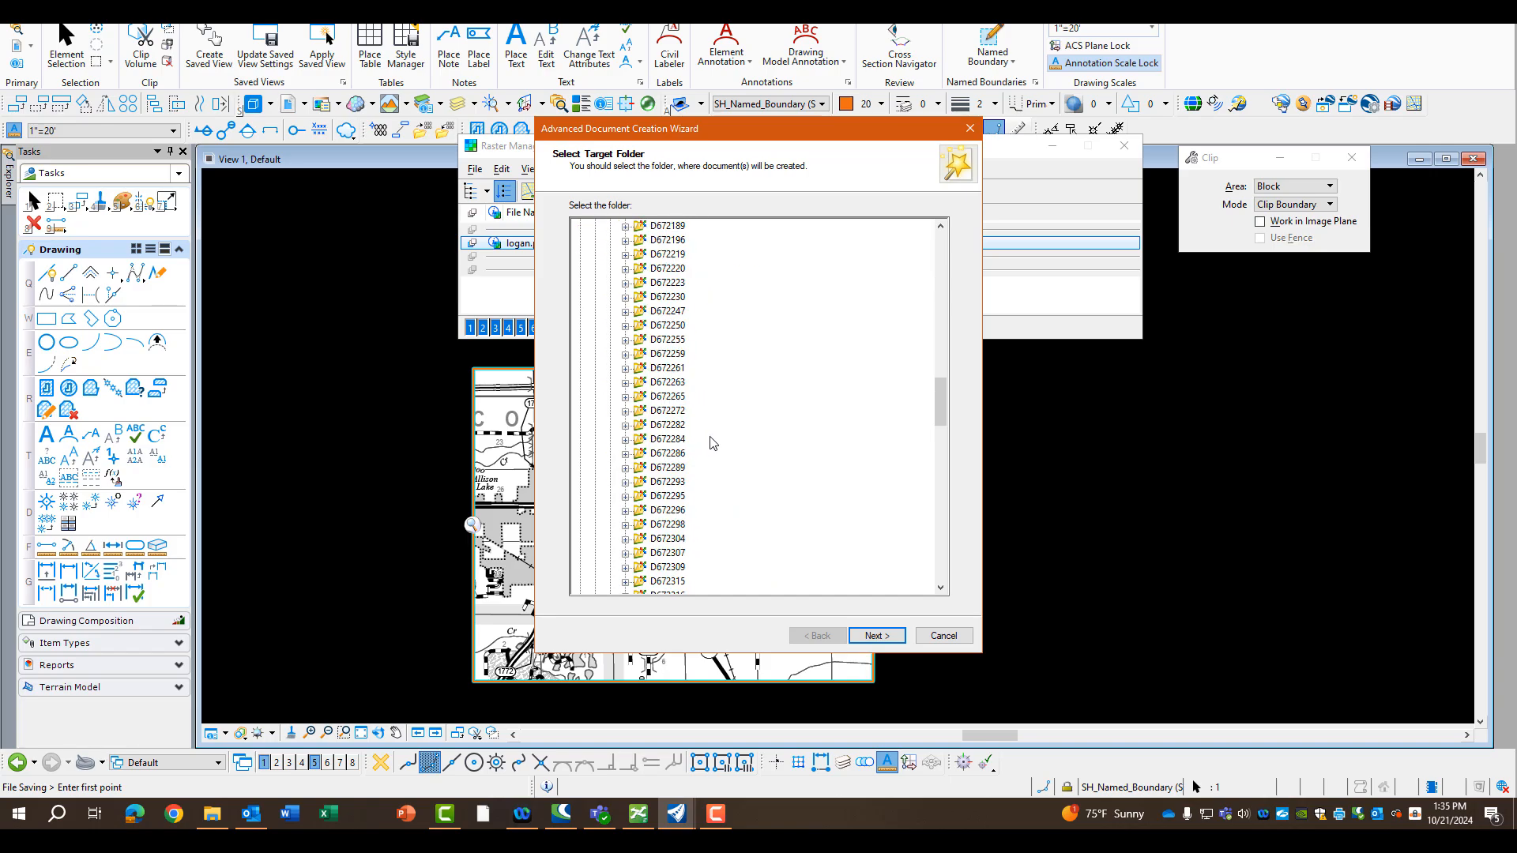
pyautogui.scroll(-2, 714, 438)
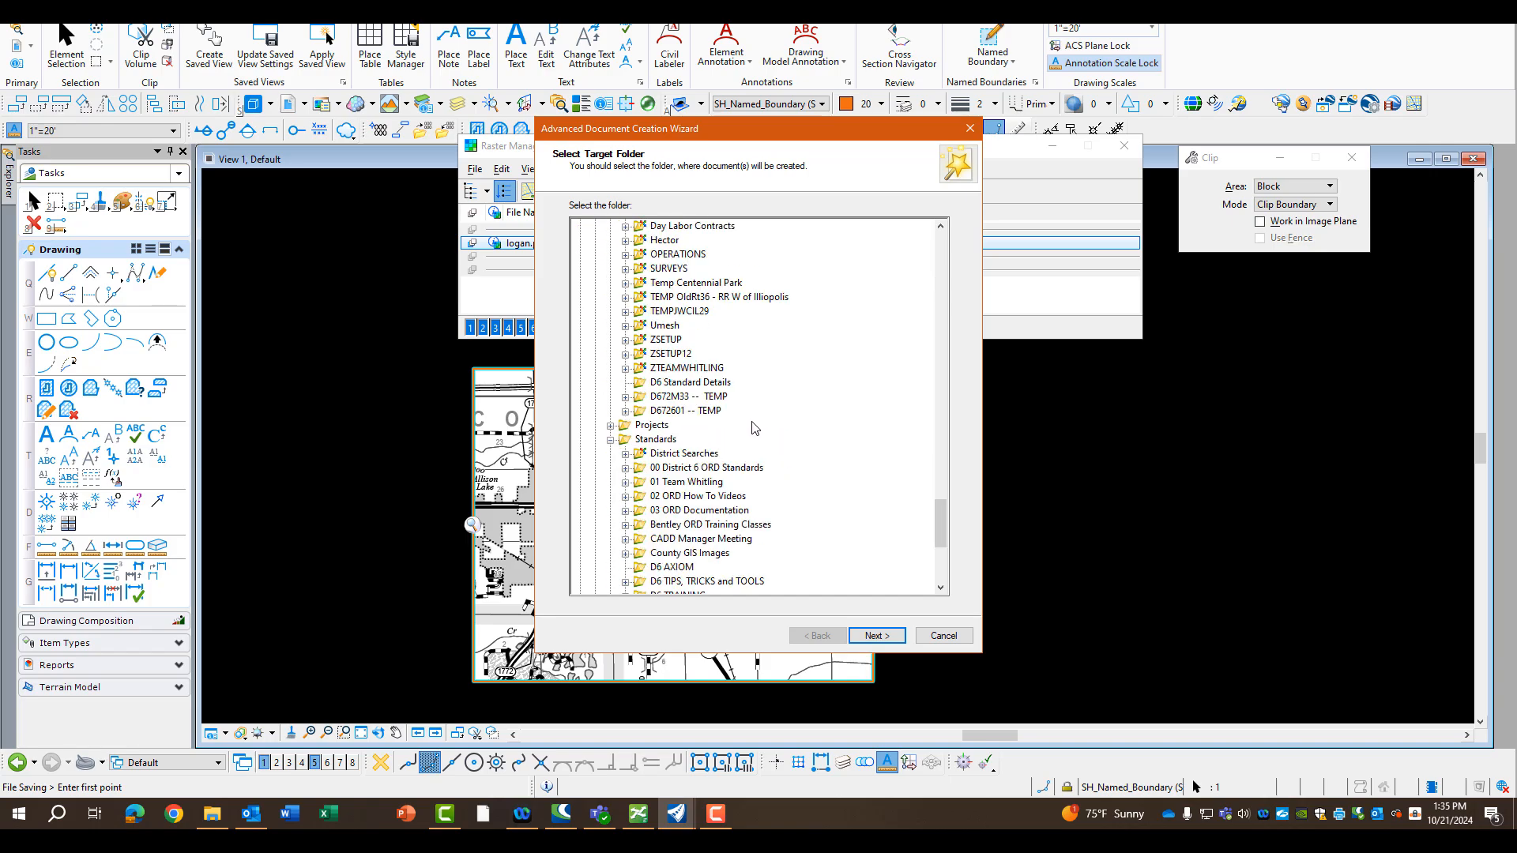
pyautogui.doubleClick(687, 357)
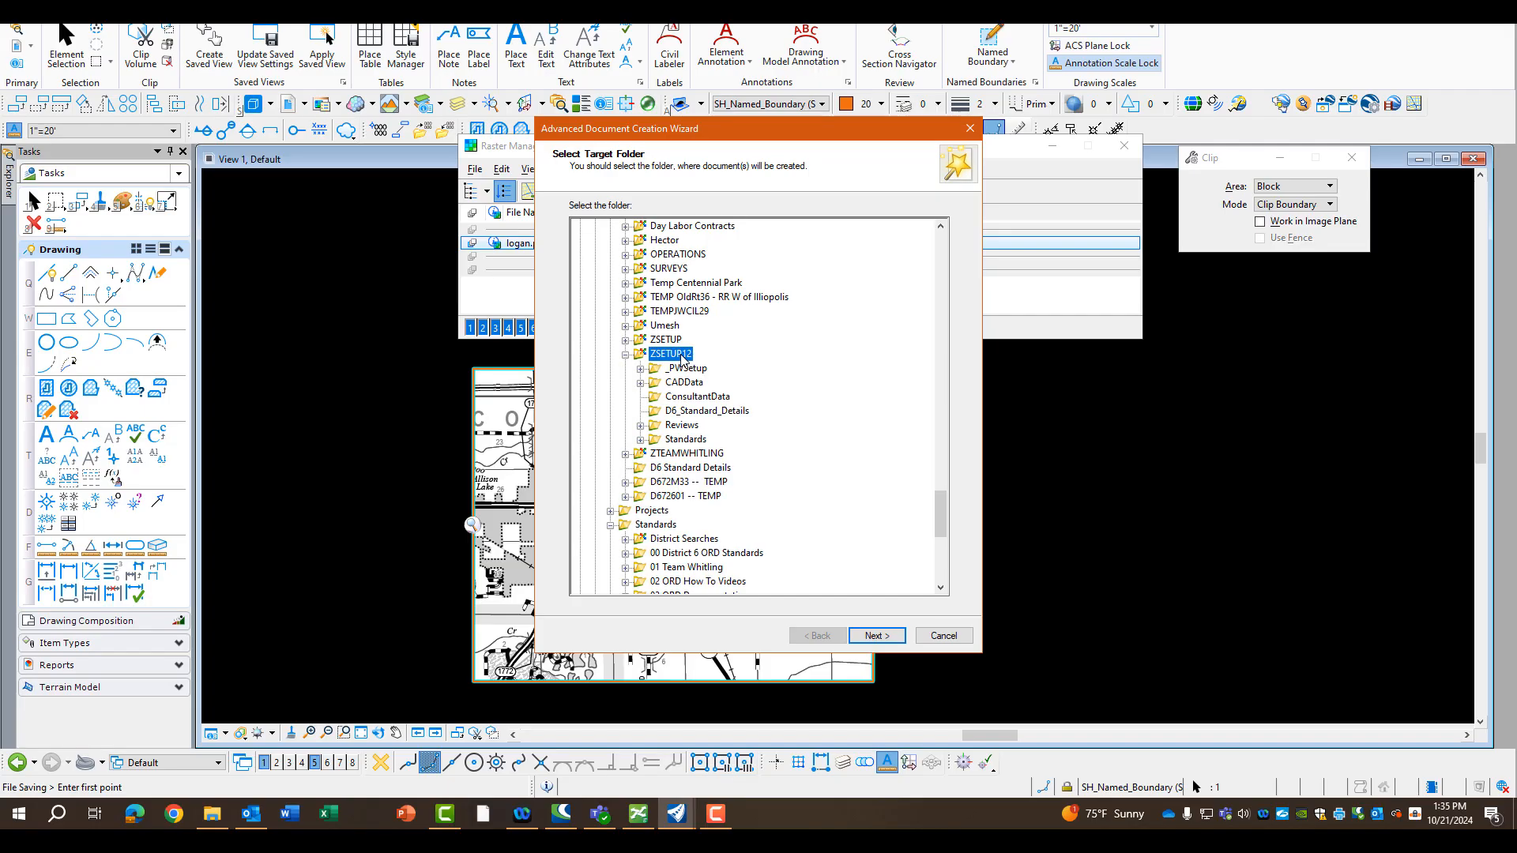
pyautogui.click(681, 384)
pyautogui.doubleClick(681, 383)
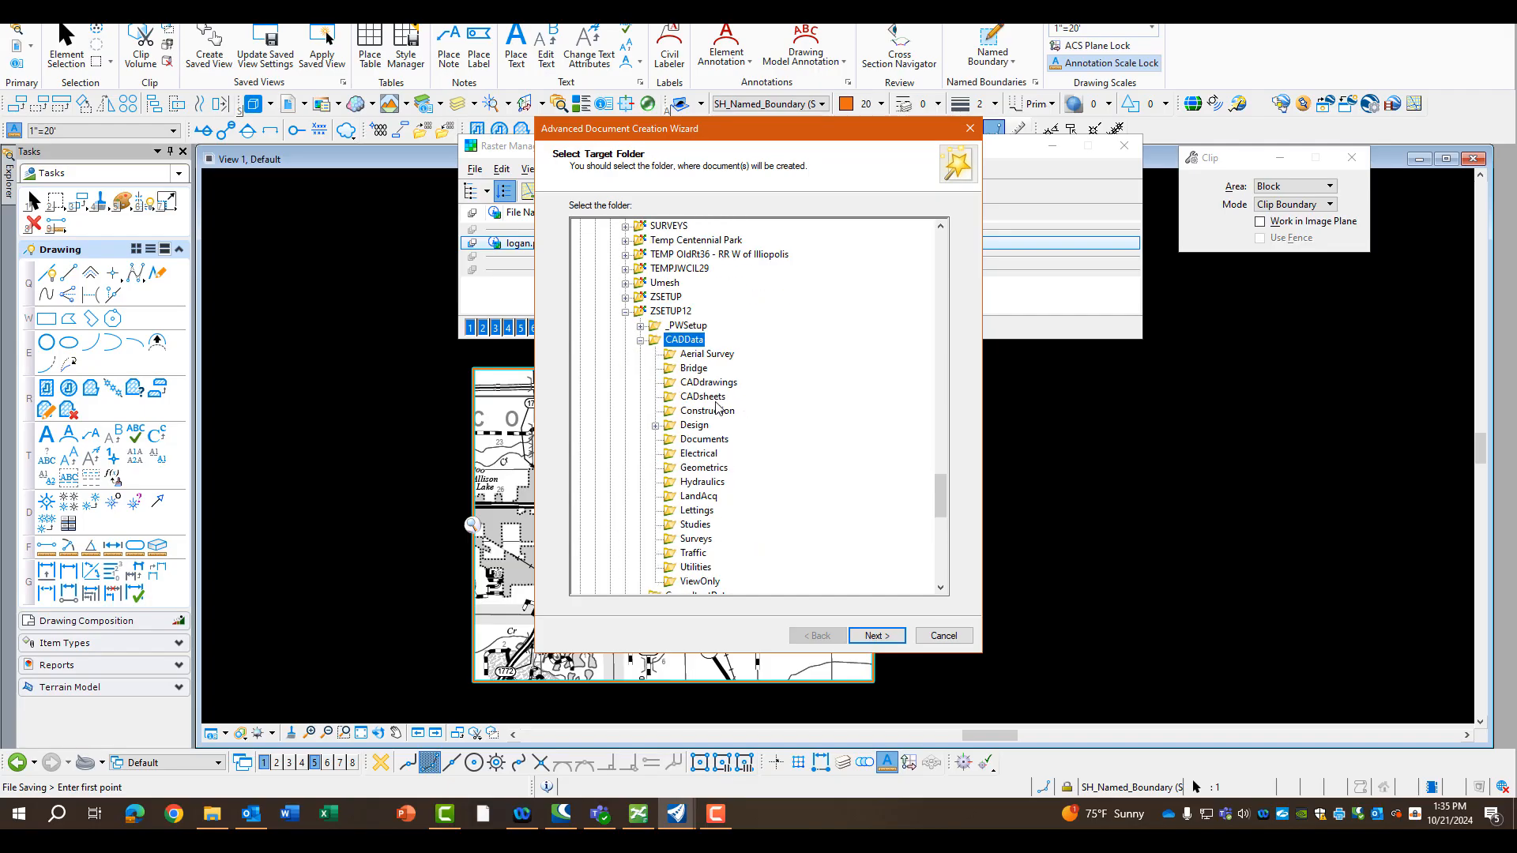
pyautogui.click(704, 397)
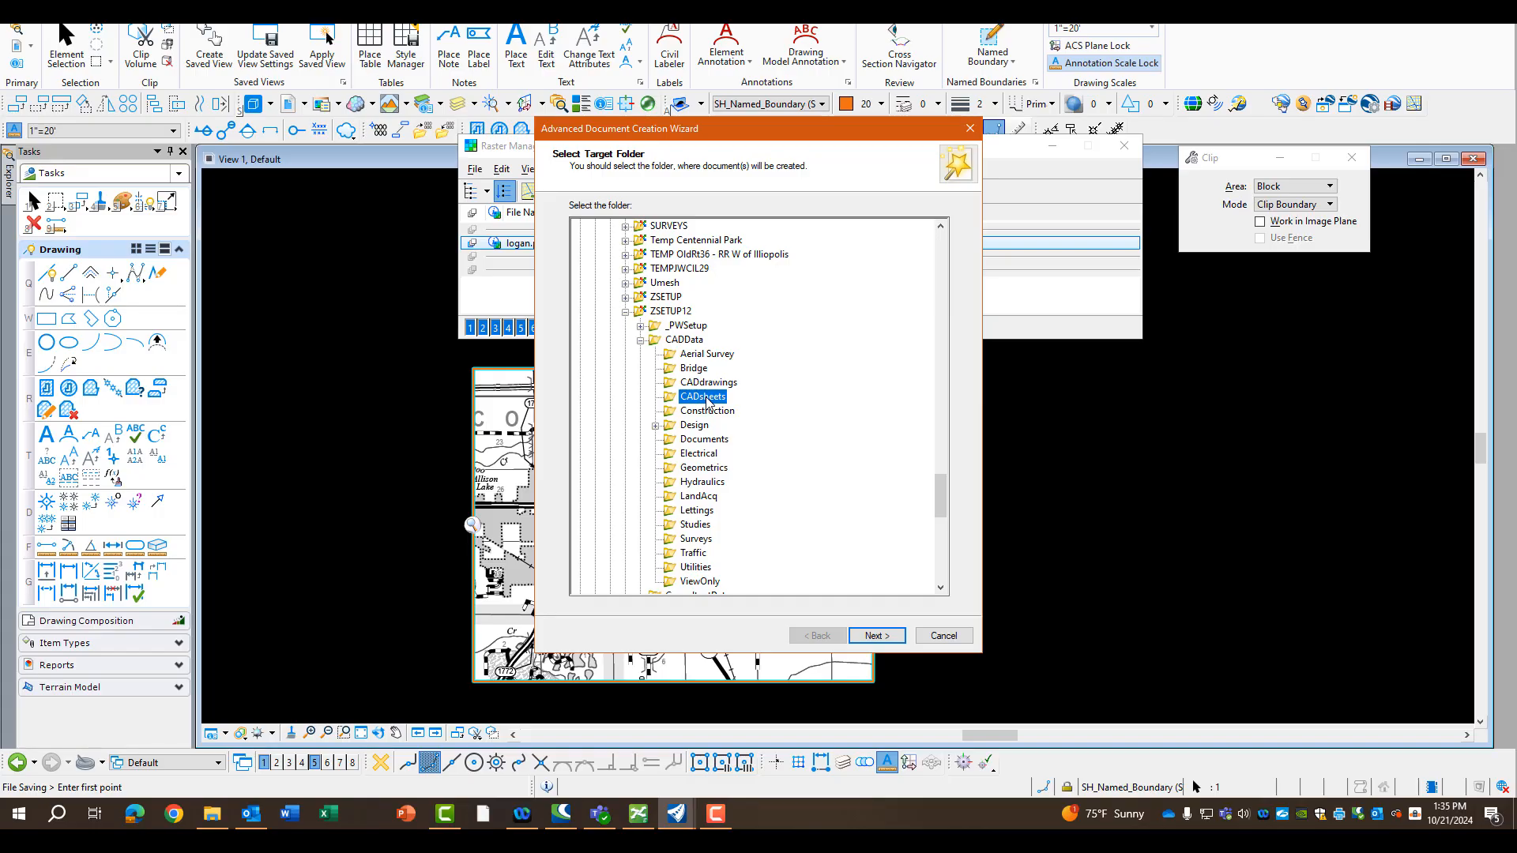
pyautogui.click(875, 637)
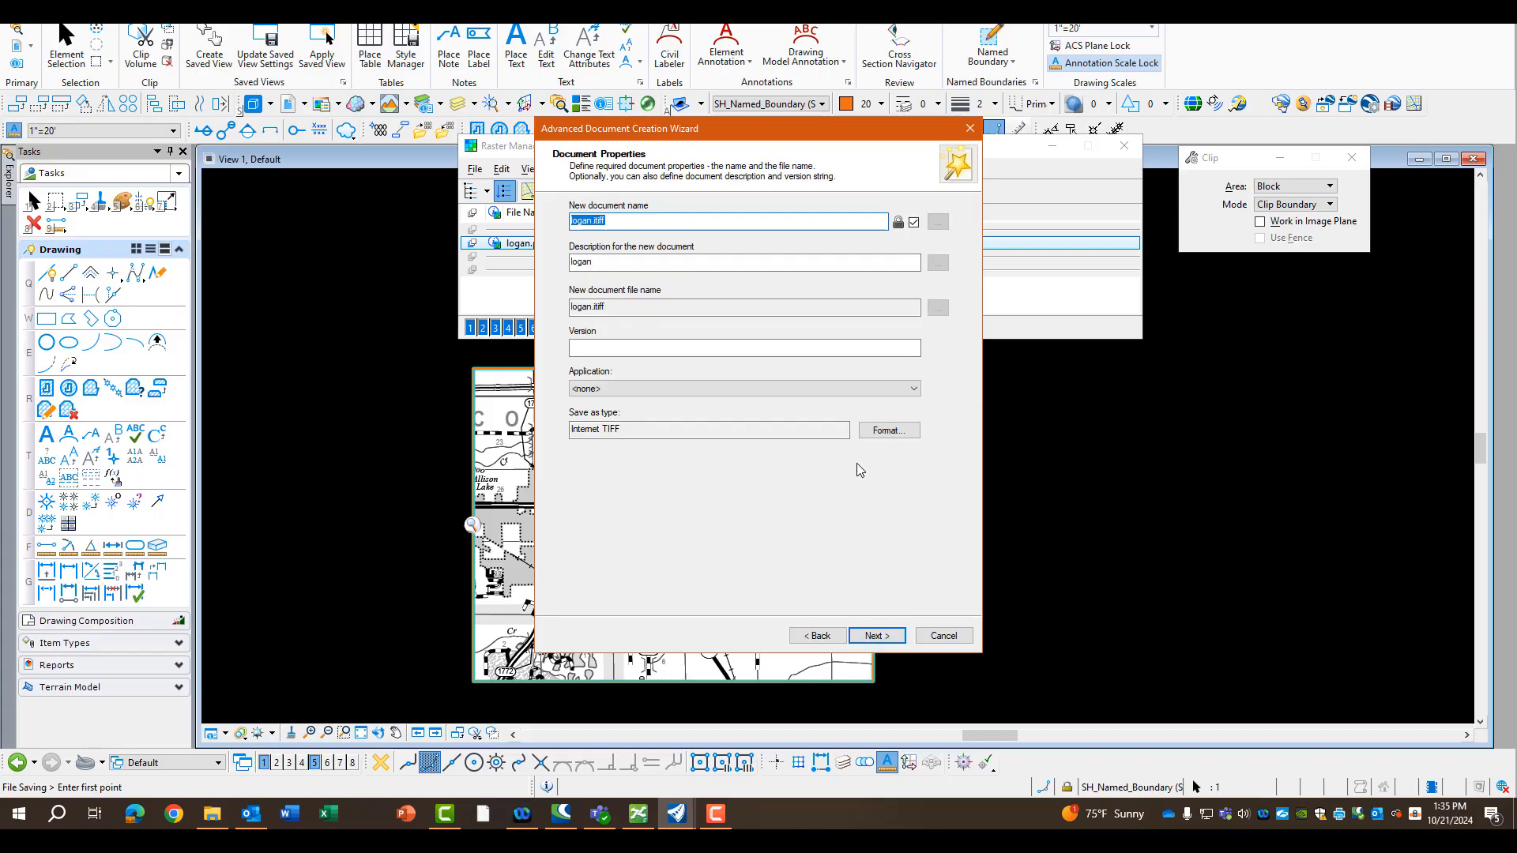
# Name the new raster document County Map Logan.itiff
pyautogui.click(691, 220)
pyautogui.press('BackSpace')
pyautogui.press('BackSpace')
pyautogui.press('BackSpace')
pyautogui.press('BackSpace')
pyautogui.press('BackSpace')
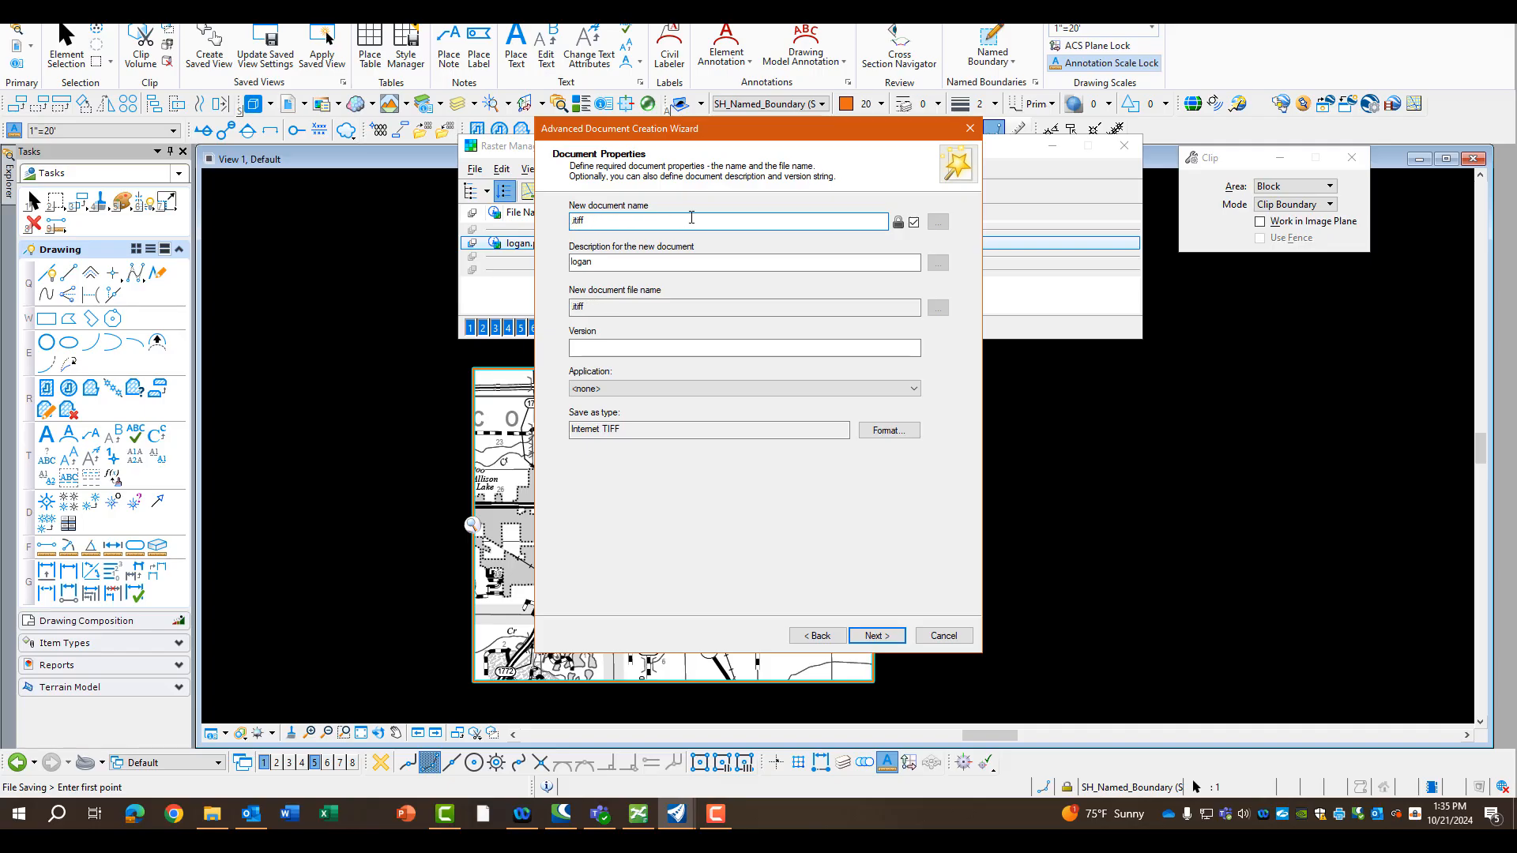
pyautogui.write('County Map')
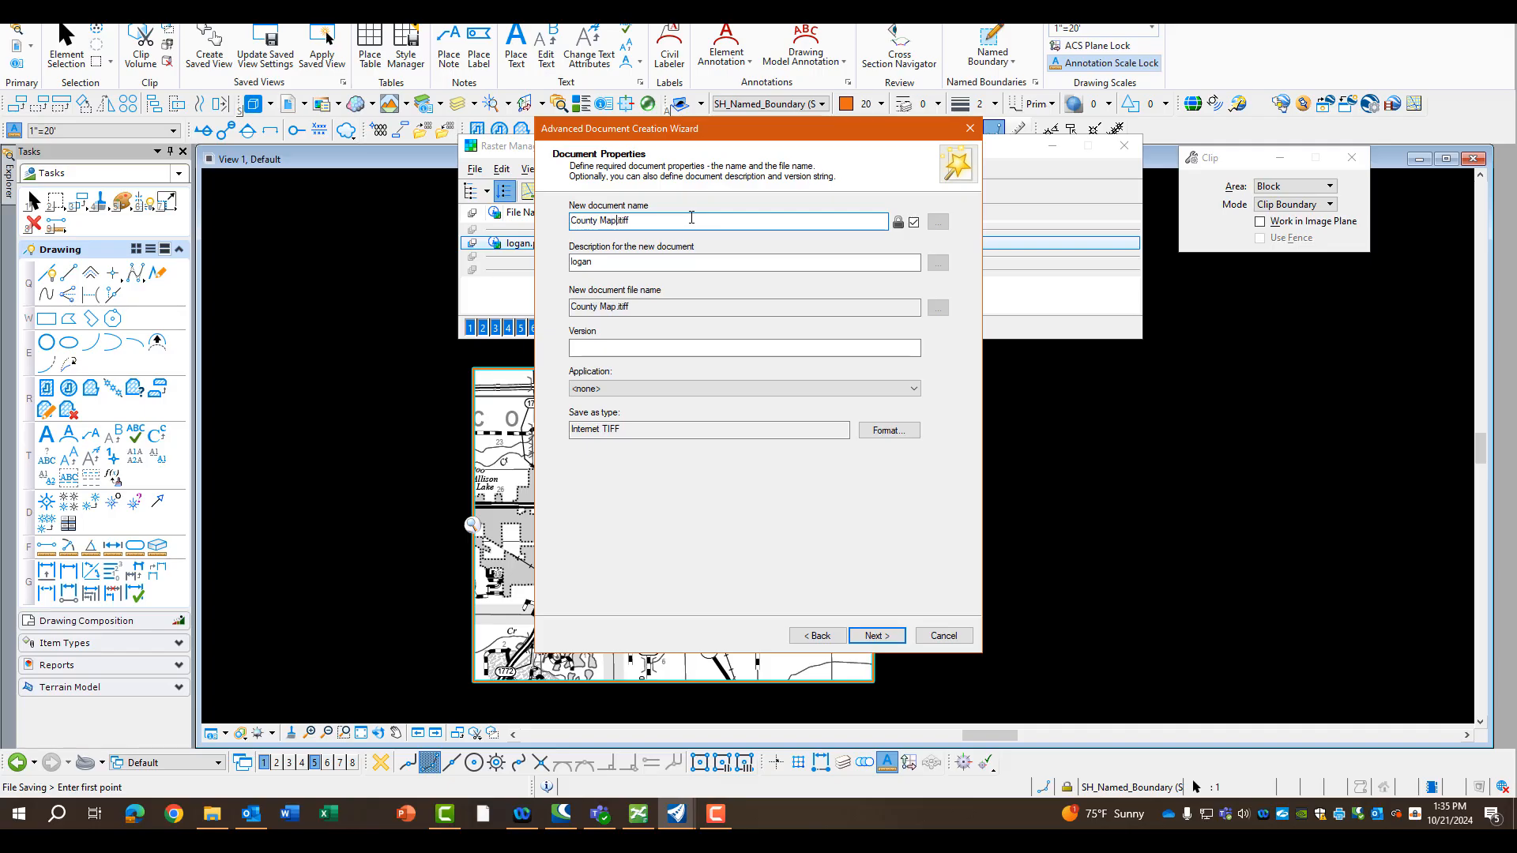
pyautogui.write(' Logan')
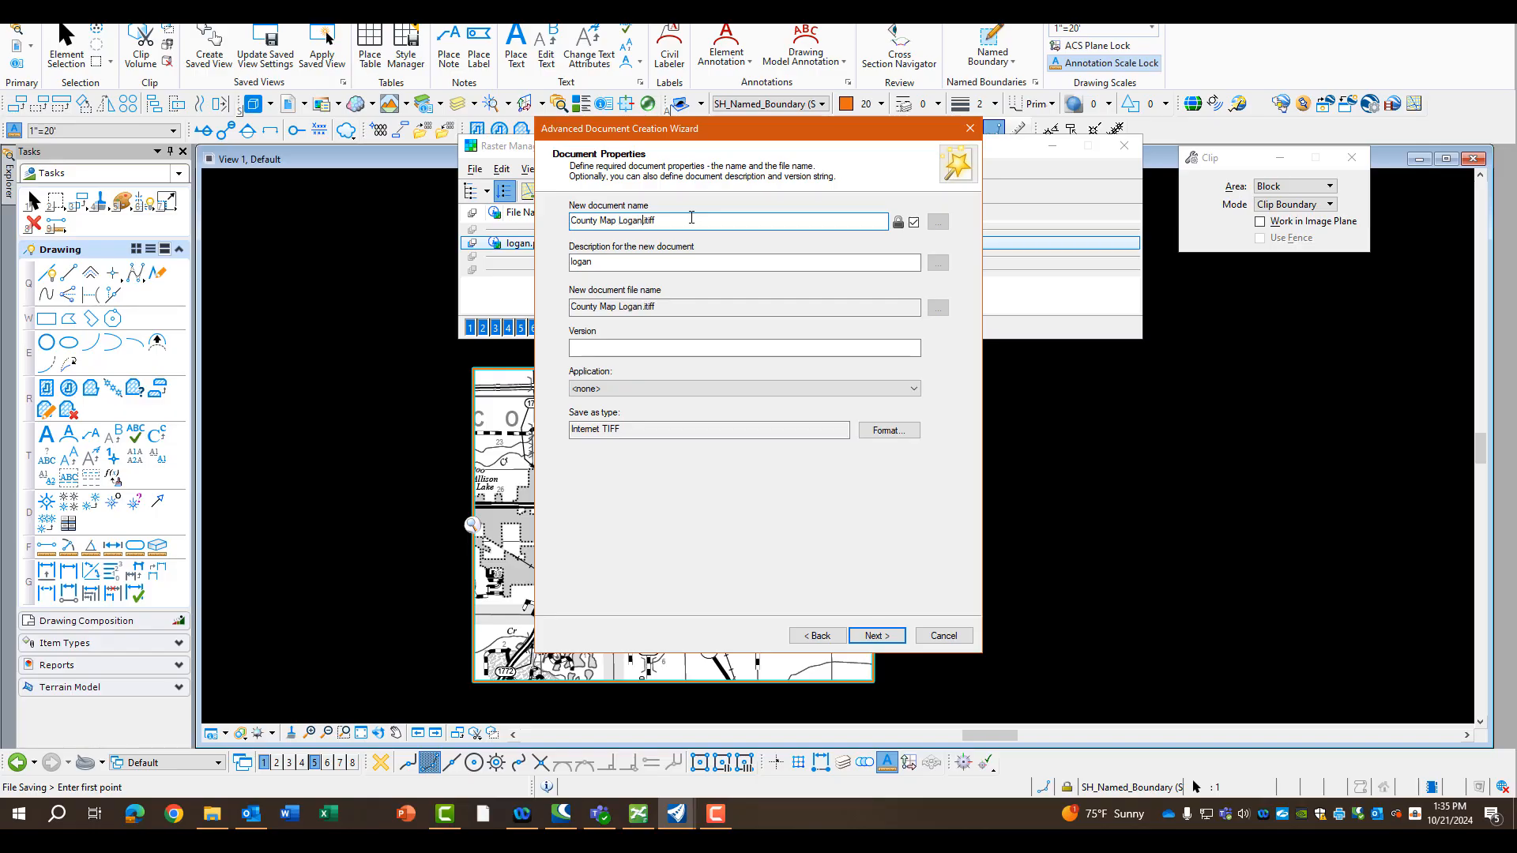
# Set the document description to "County Map For Cover Sheet" and finish creating the document with the remaining attributes left at their defaults
pyautogui.doubleClick(577, 263)
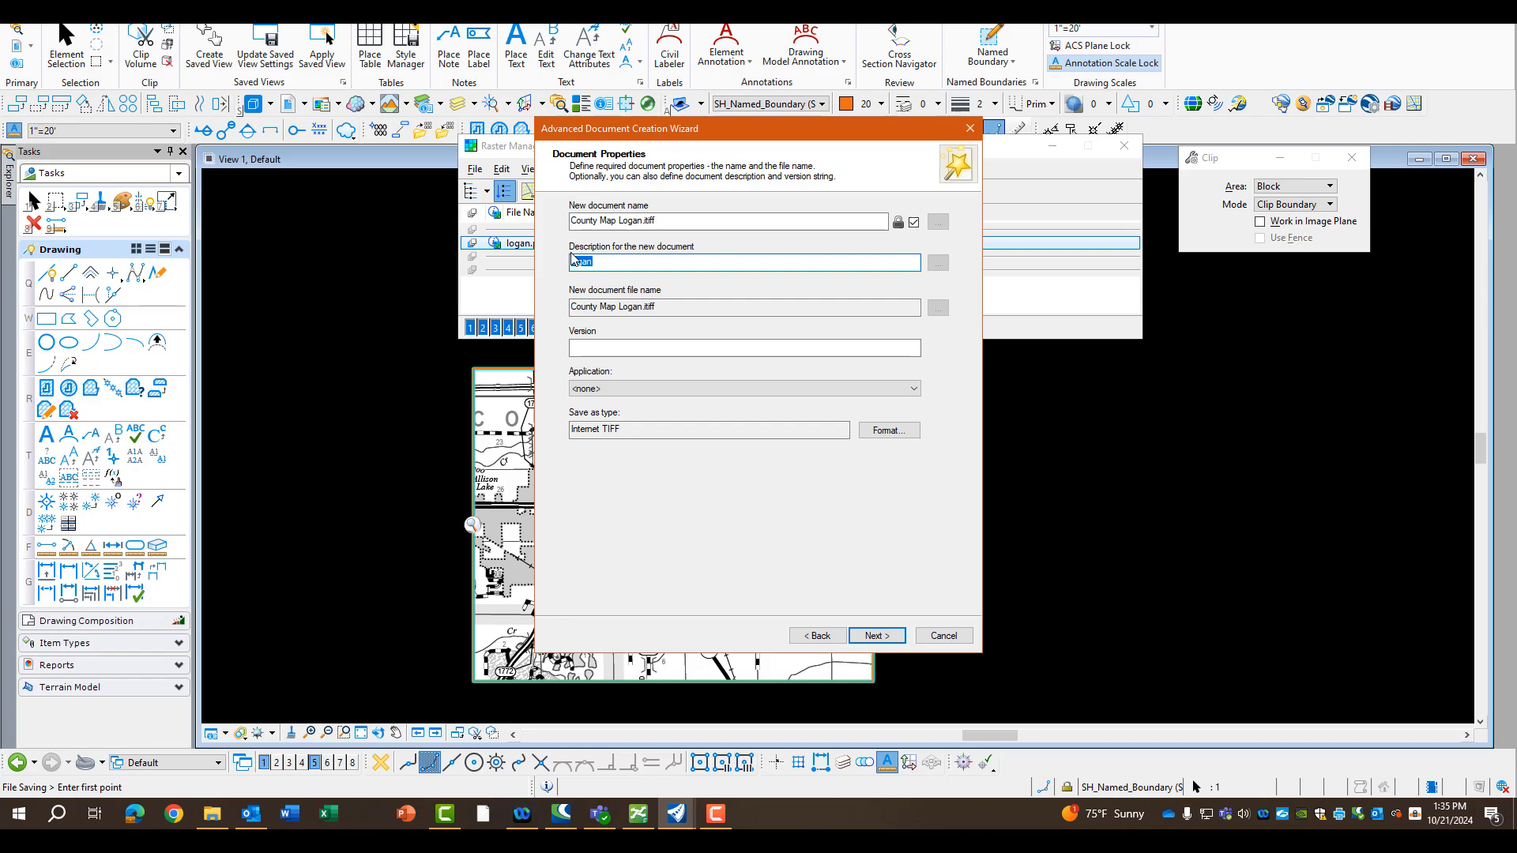
pyautogui.press('BackSpace')
pyautogui.click(882, 635)
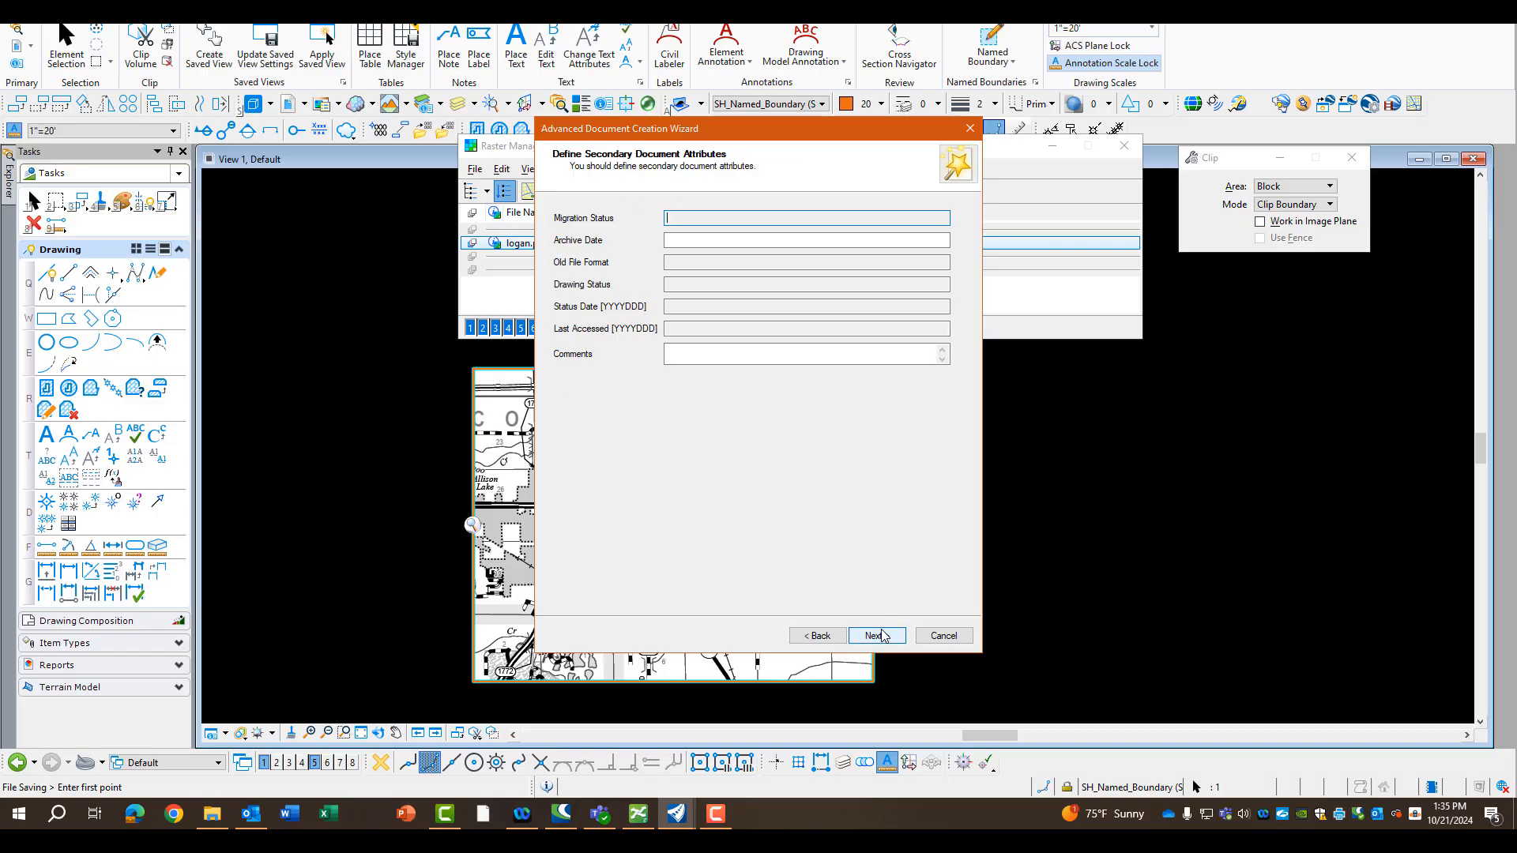
pyautogui.click(884, 637)
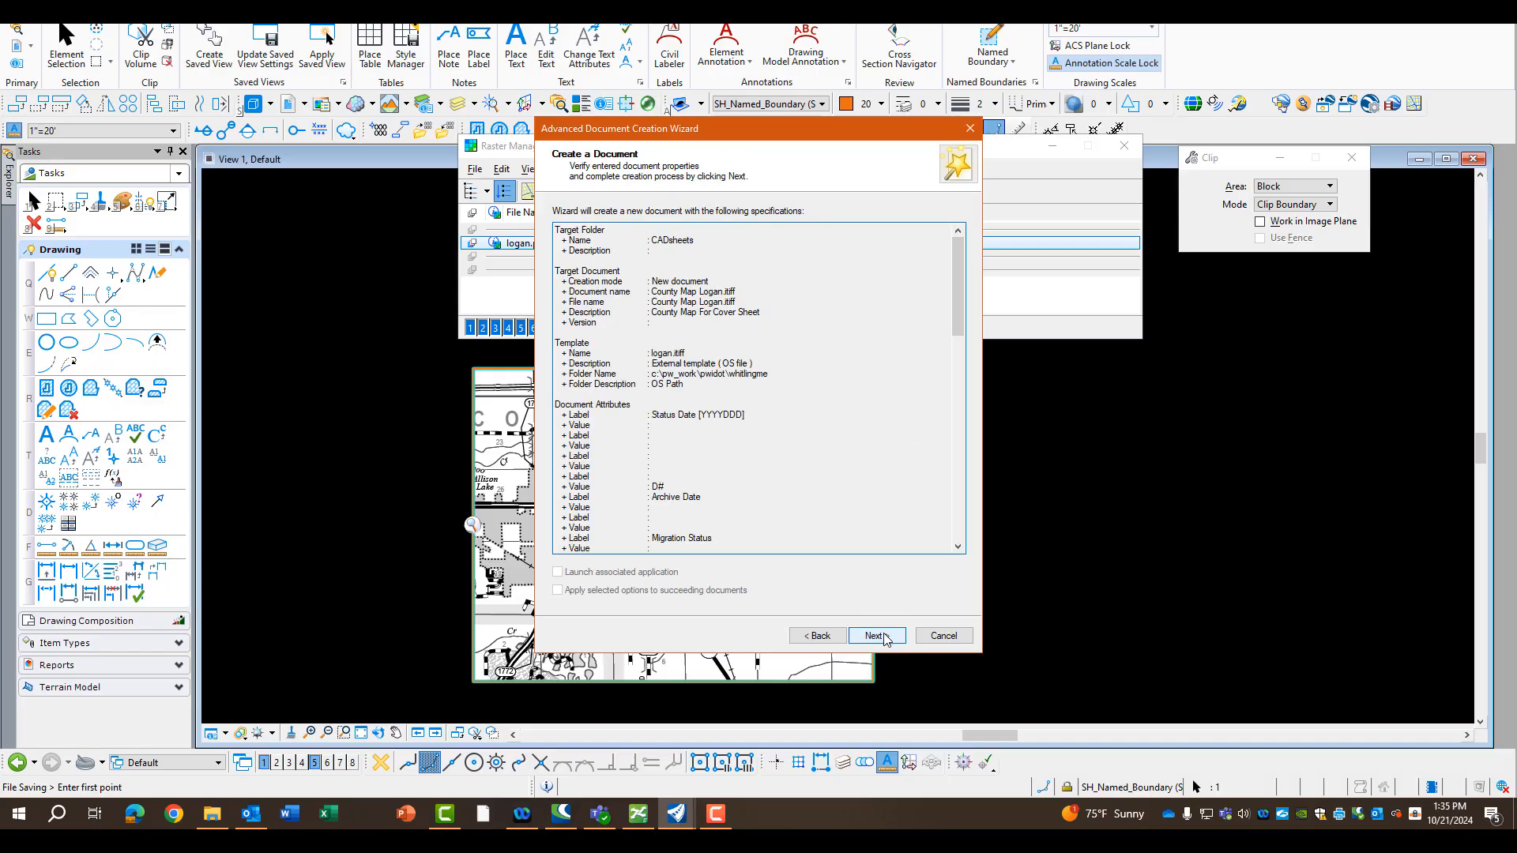
pyautogui.click(884, 637)
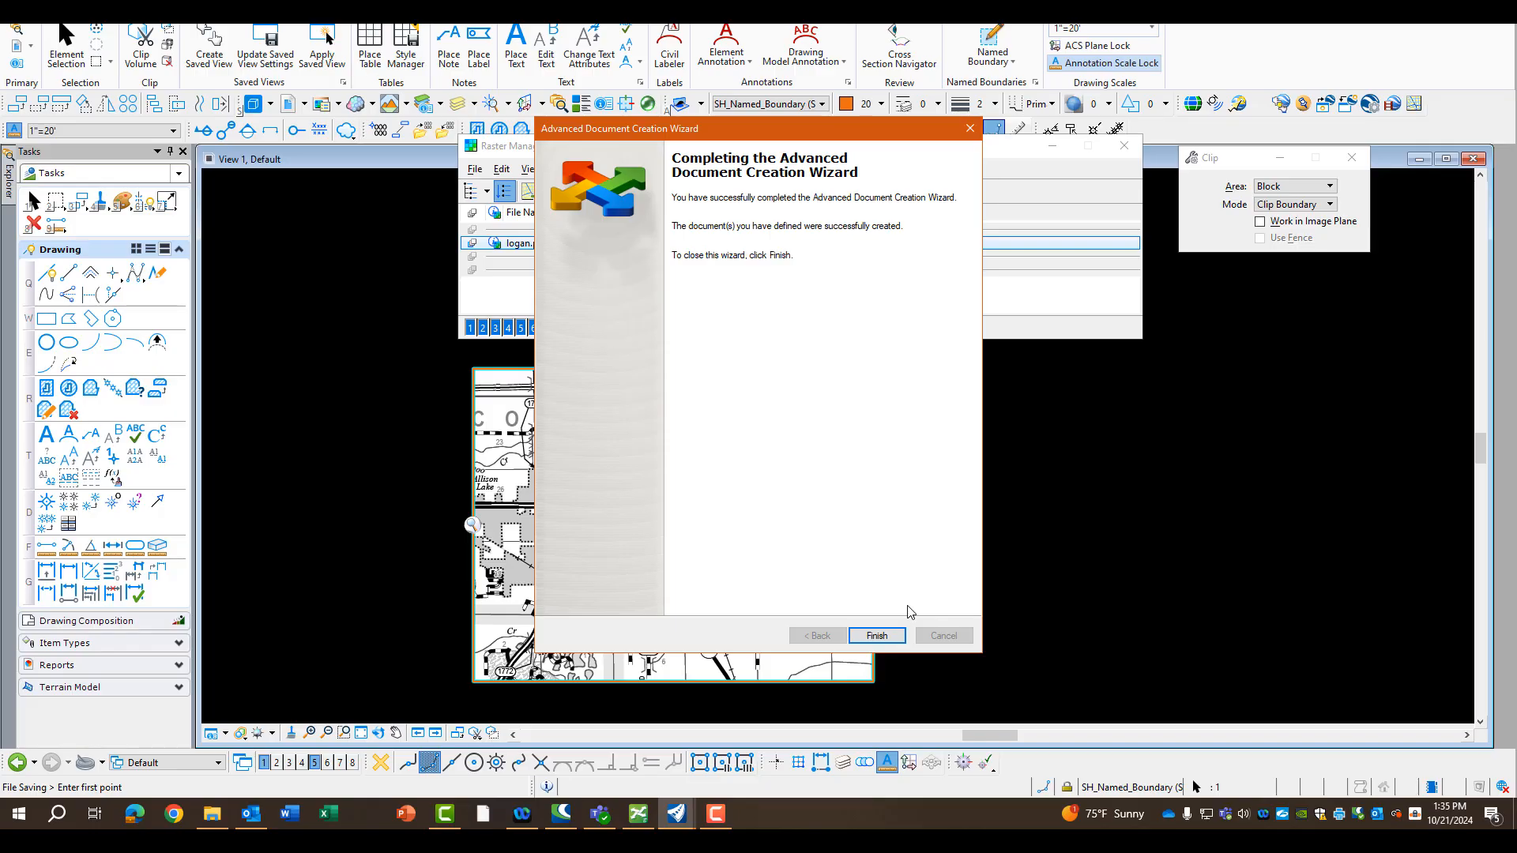
pyautogui.click(884, 636)
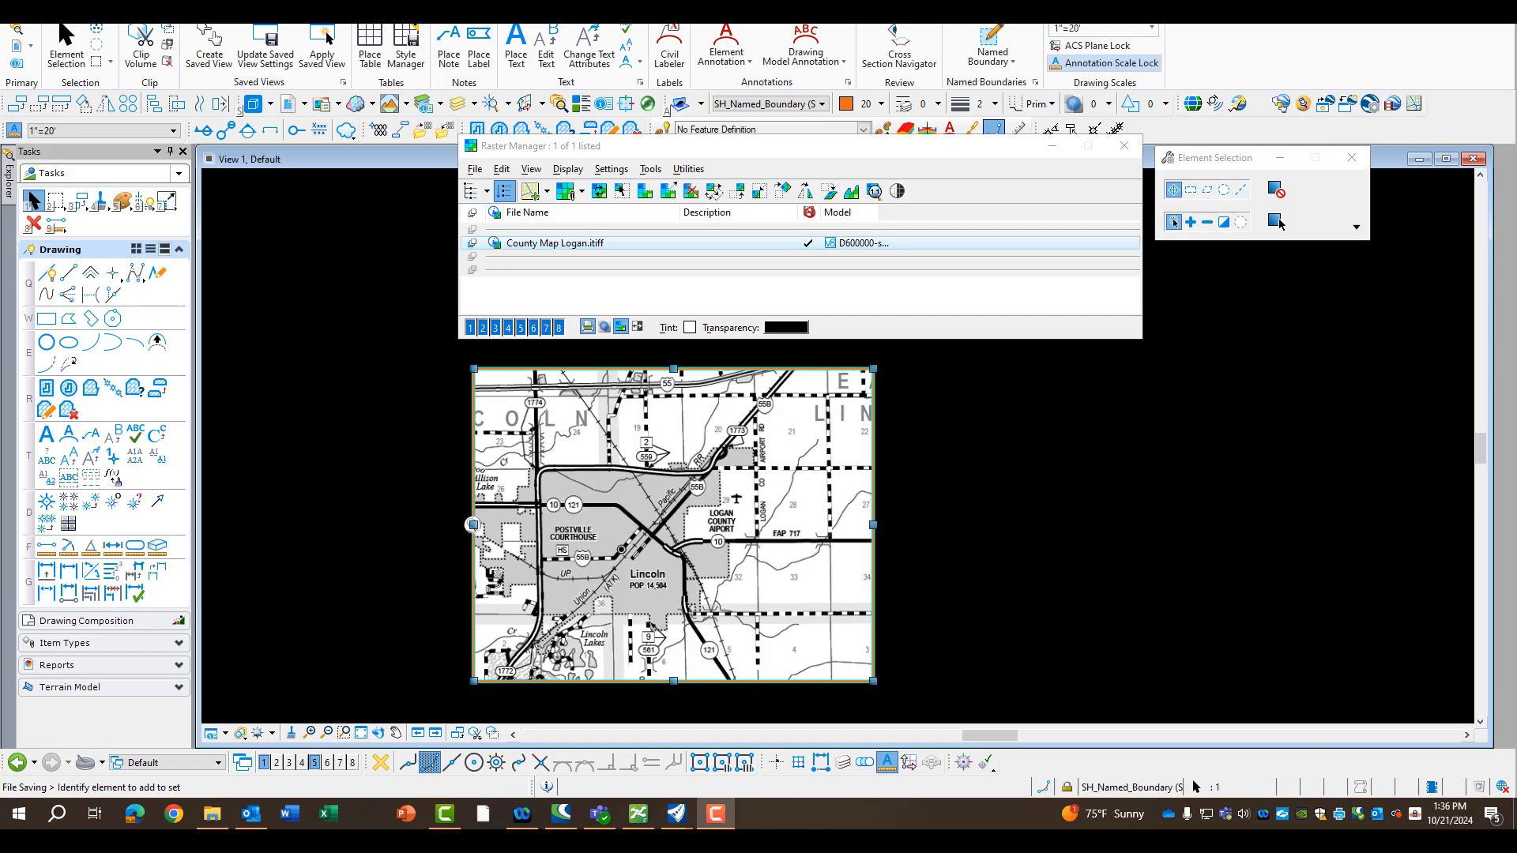
# Switch to the Cover sheet model and close the Raster Manager to check the clipped map on the full sheet
pyautogui.click(218, 761)
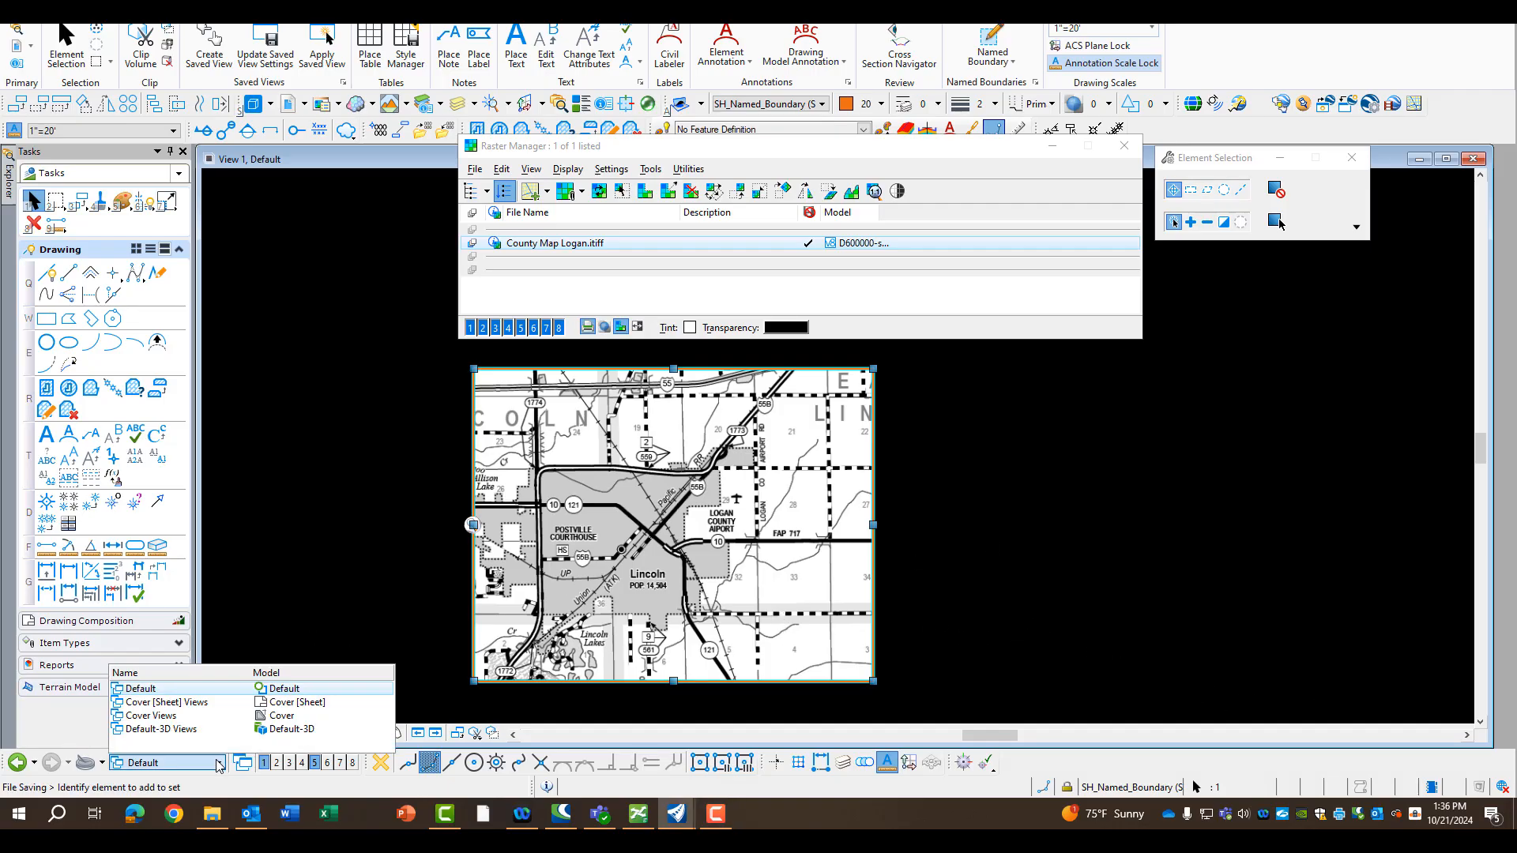
pyautogui.click(199, 703)
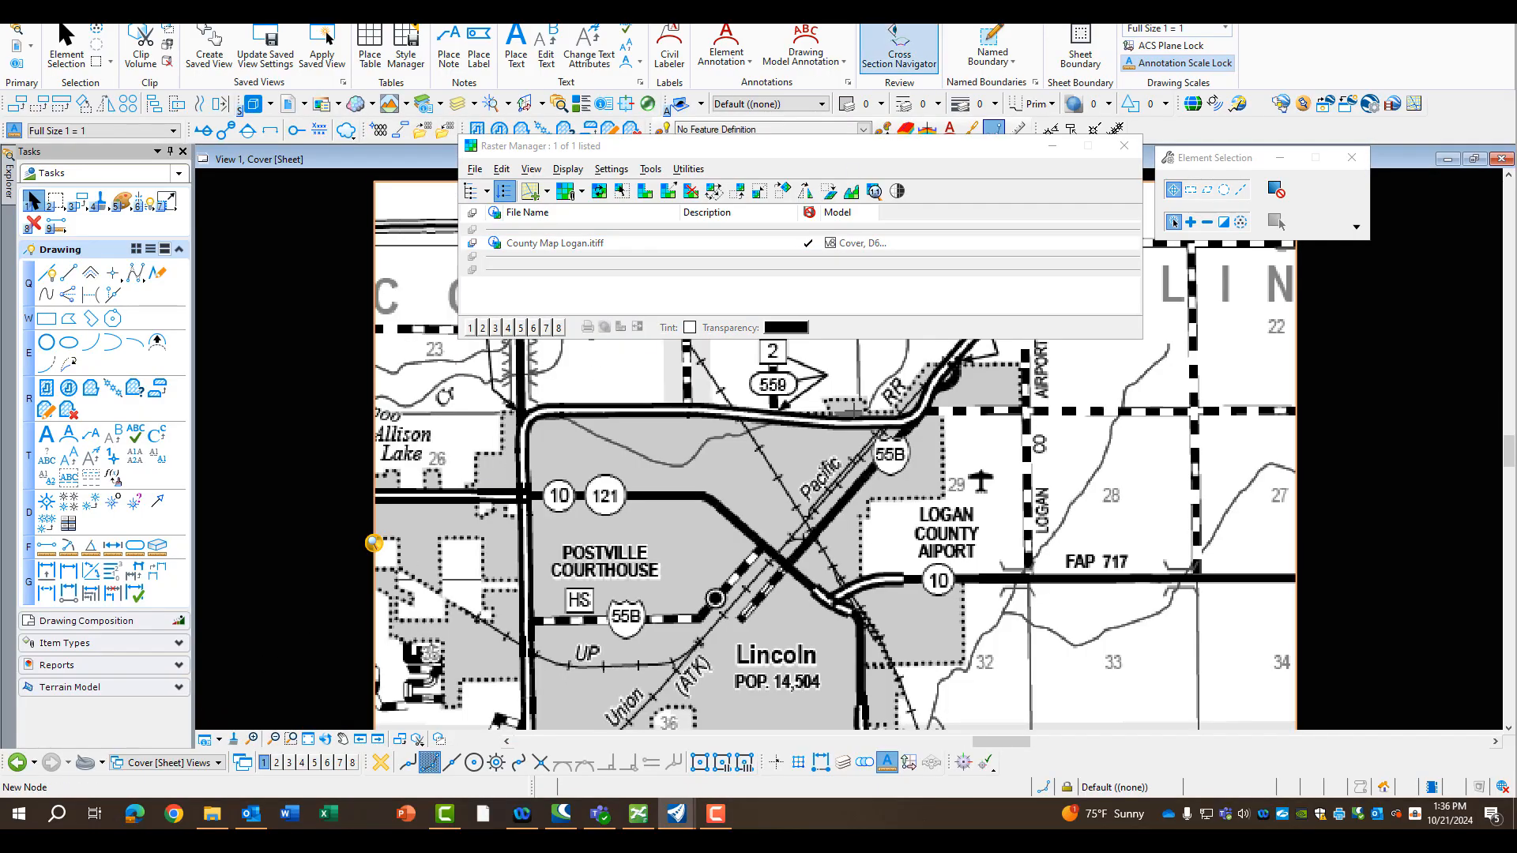
pyautogui.click(1123, 146)
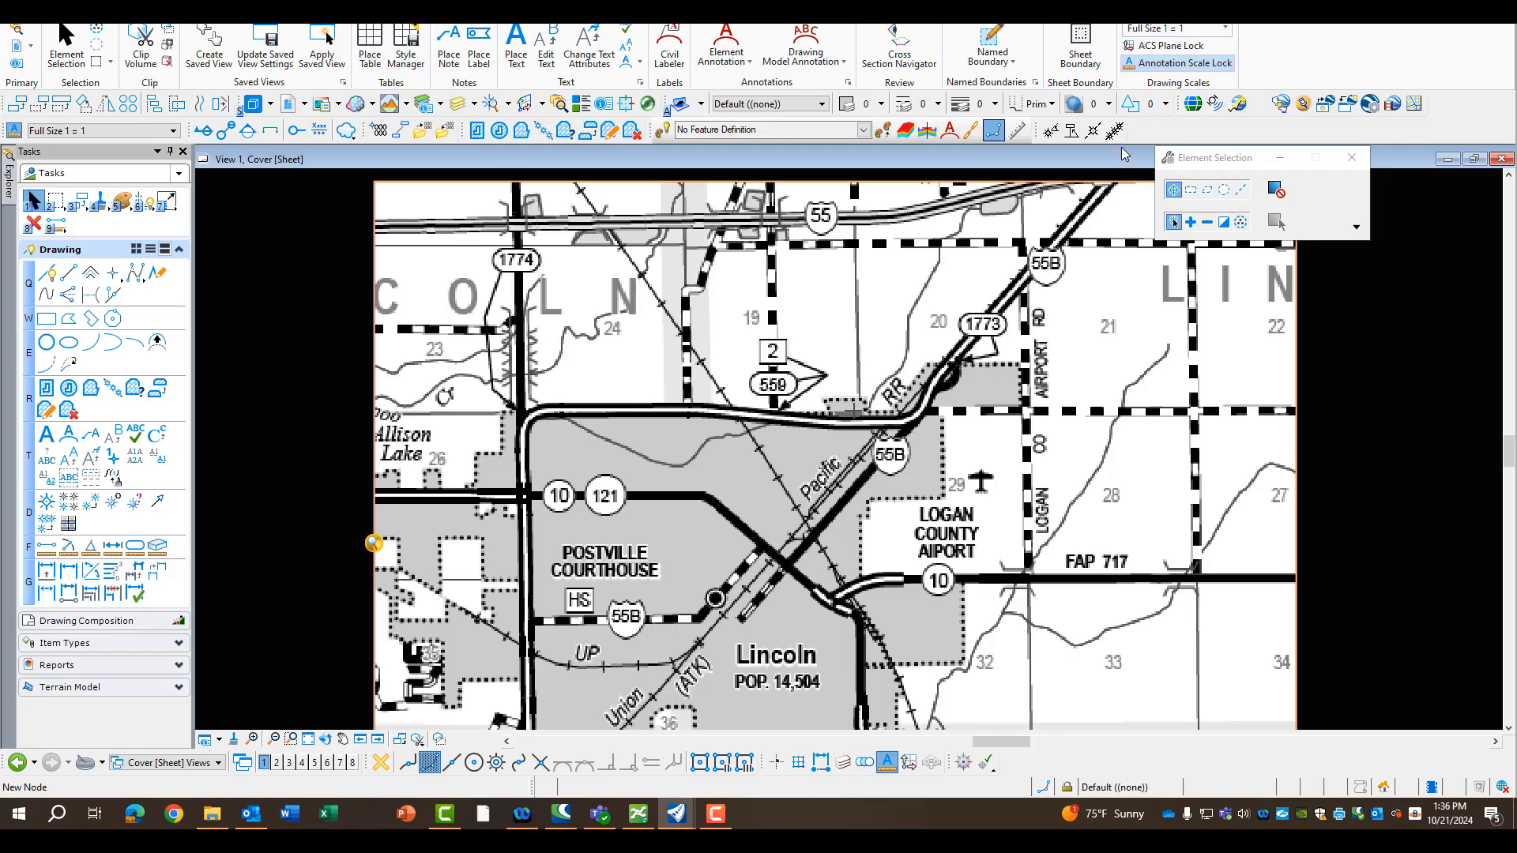
pyautogui.click(308, 739)
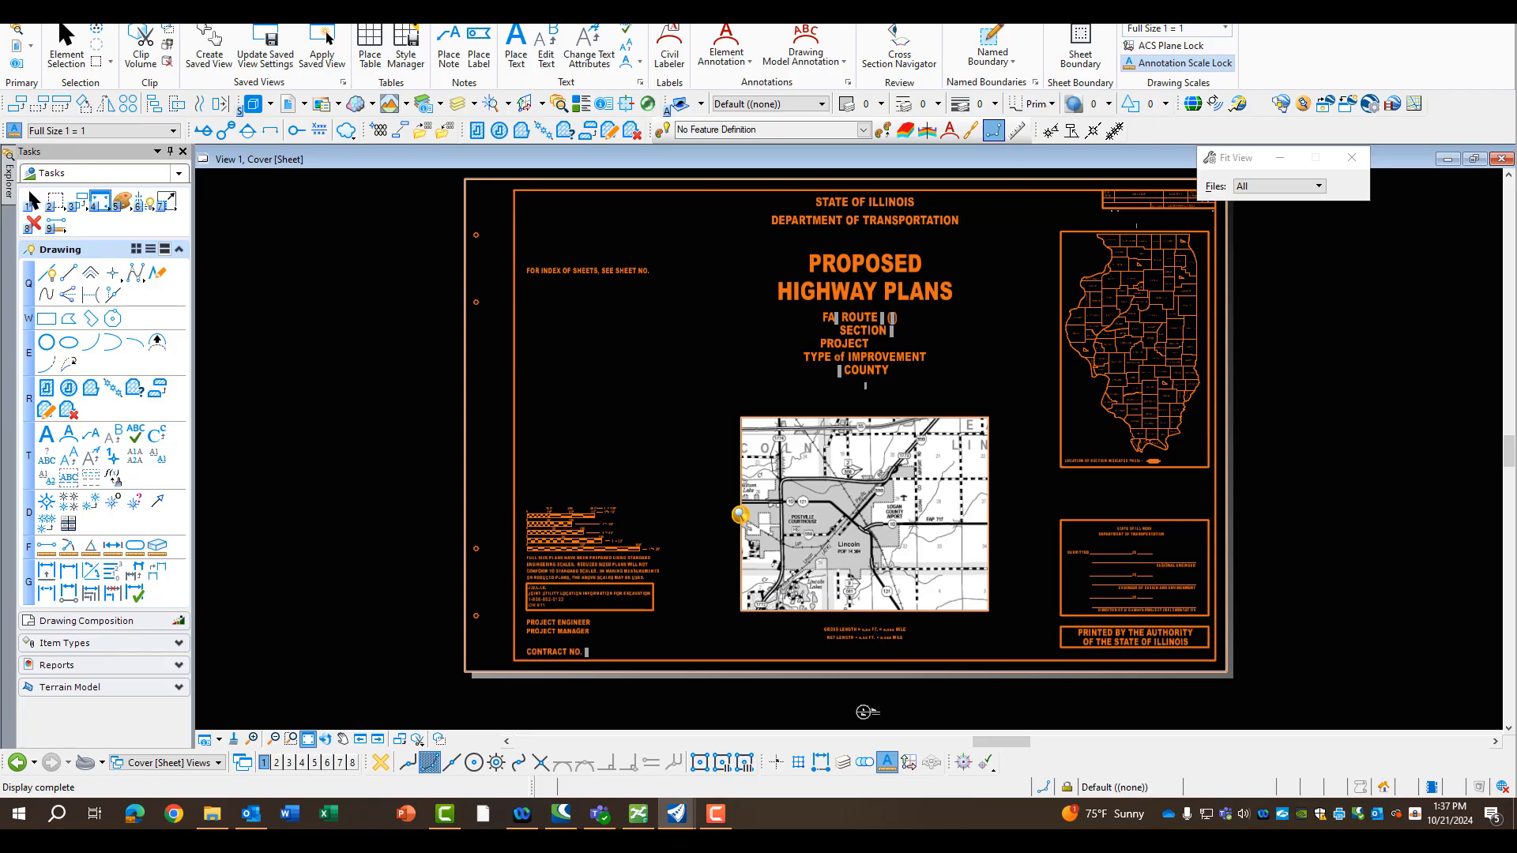
# Start attaching a cell library file and browse to the IDOT Offices folder
pyautogui.click(1207, 12)
pyautogui.click(1102, 81)
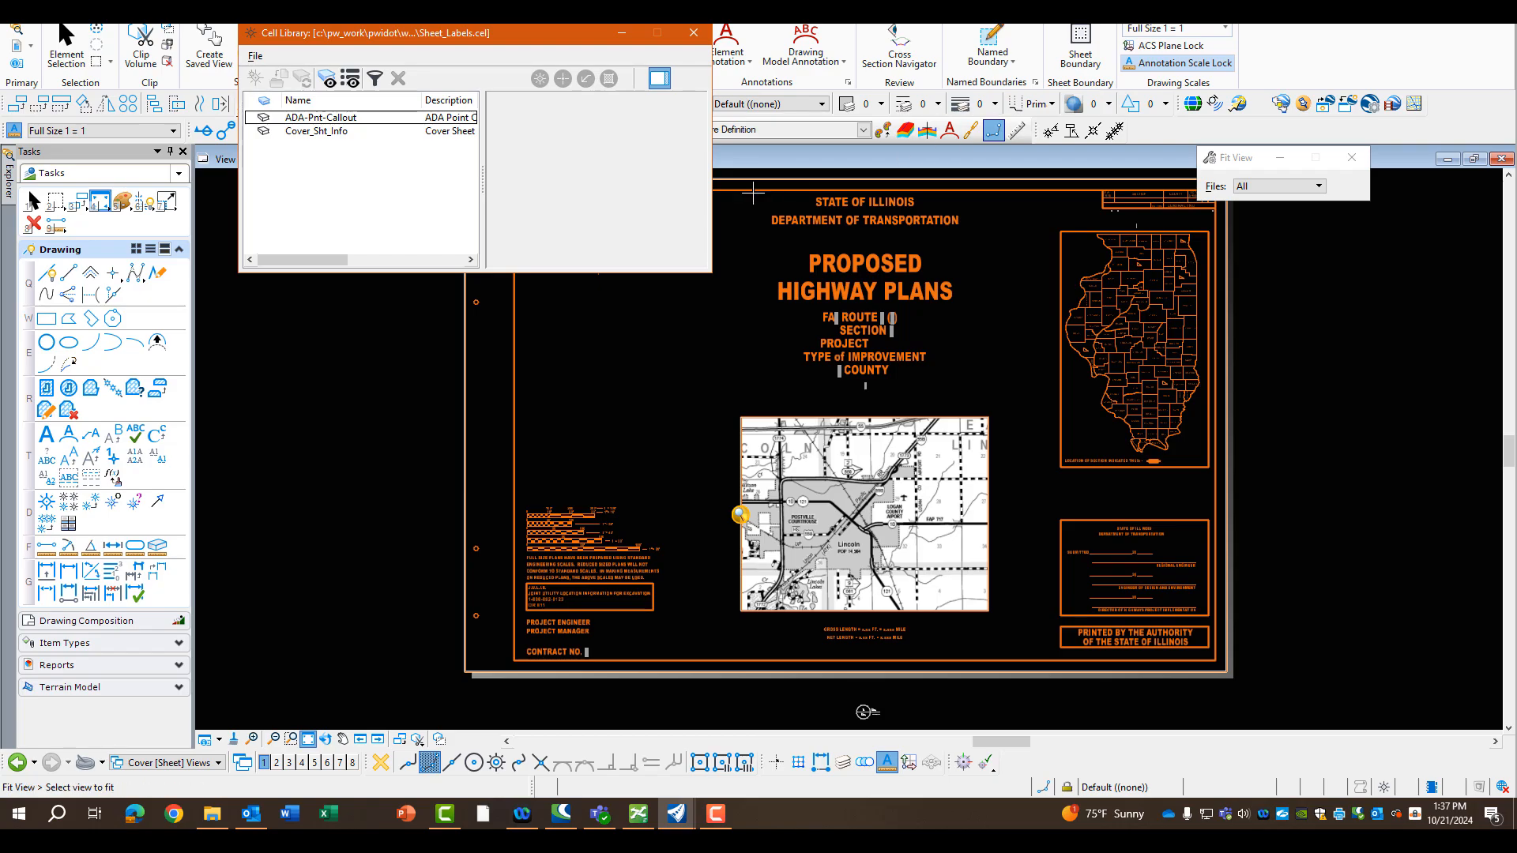
pyautogui.click(255, 57)
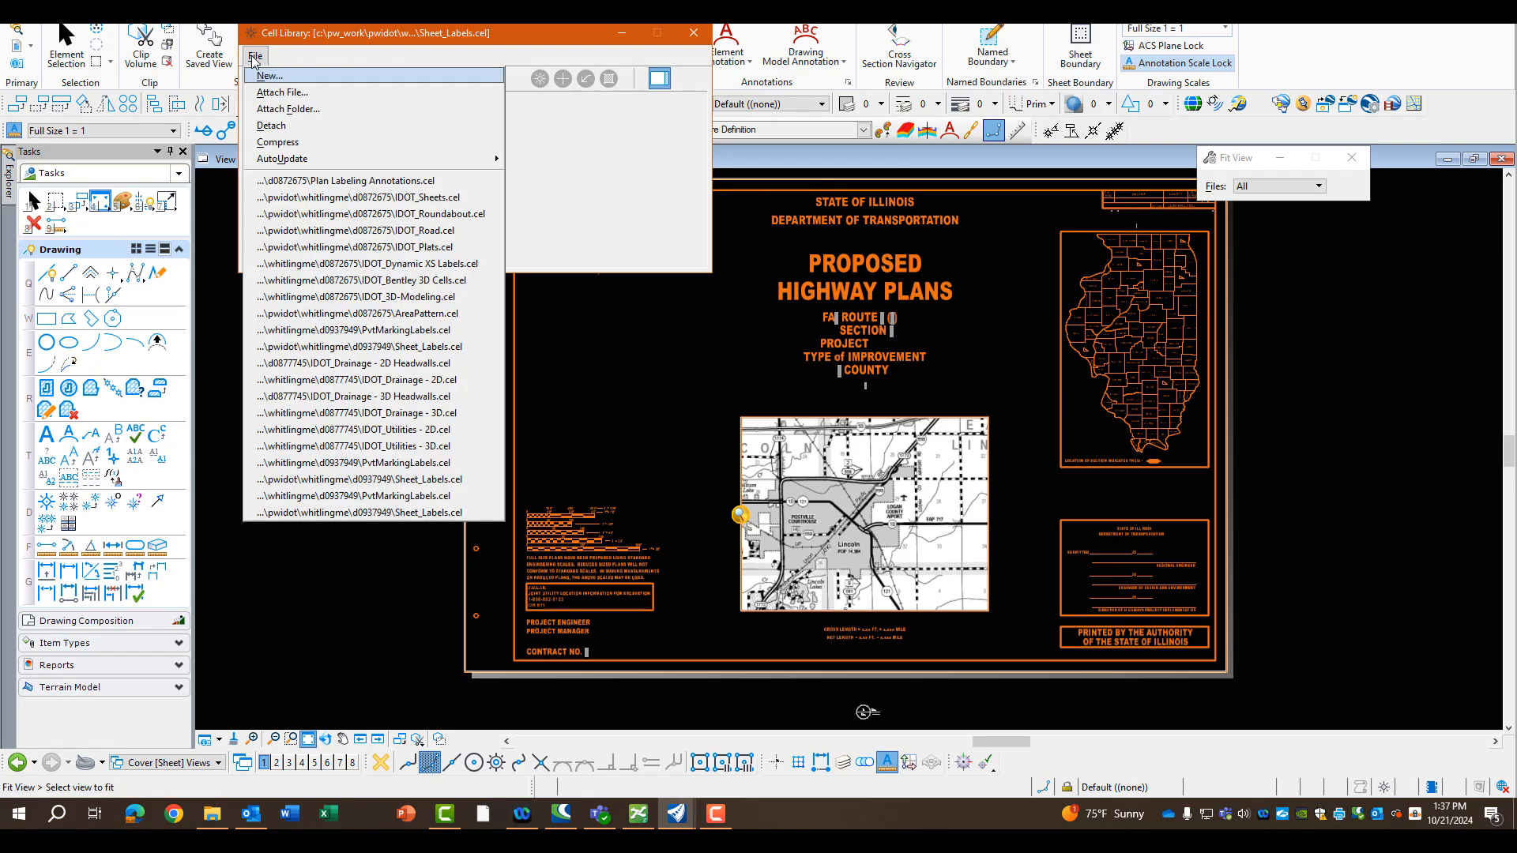
pyautogui.click(275, 92)
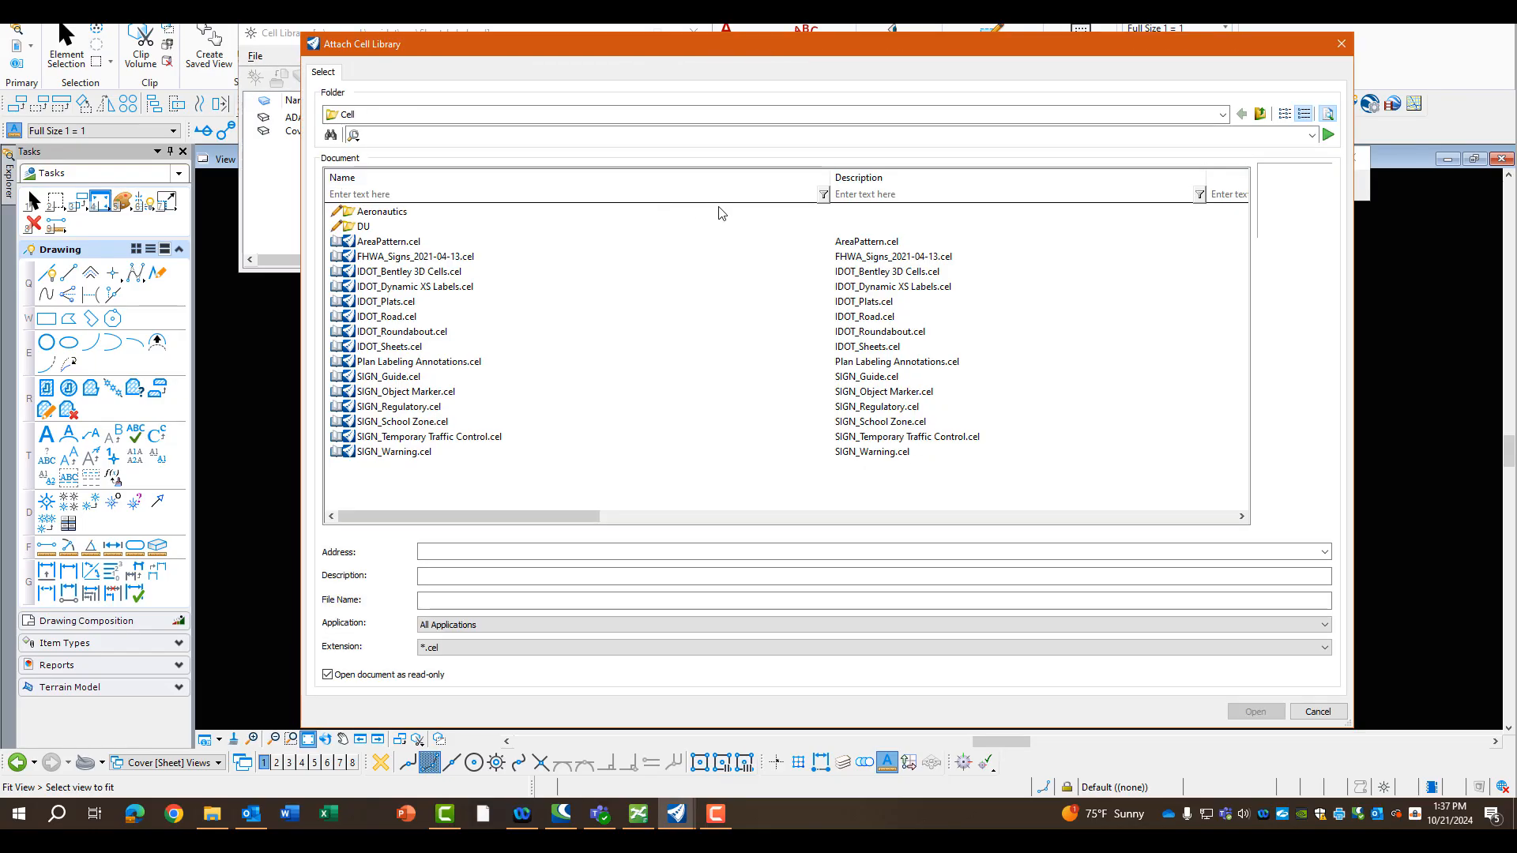
pyautogui.click(379, 116)
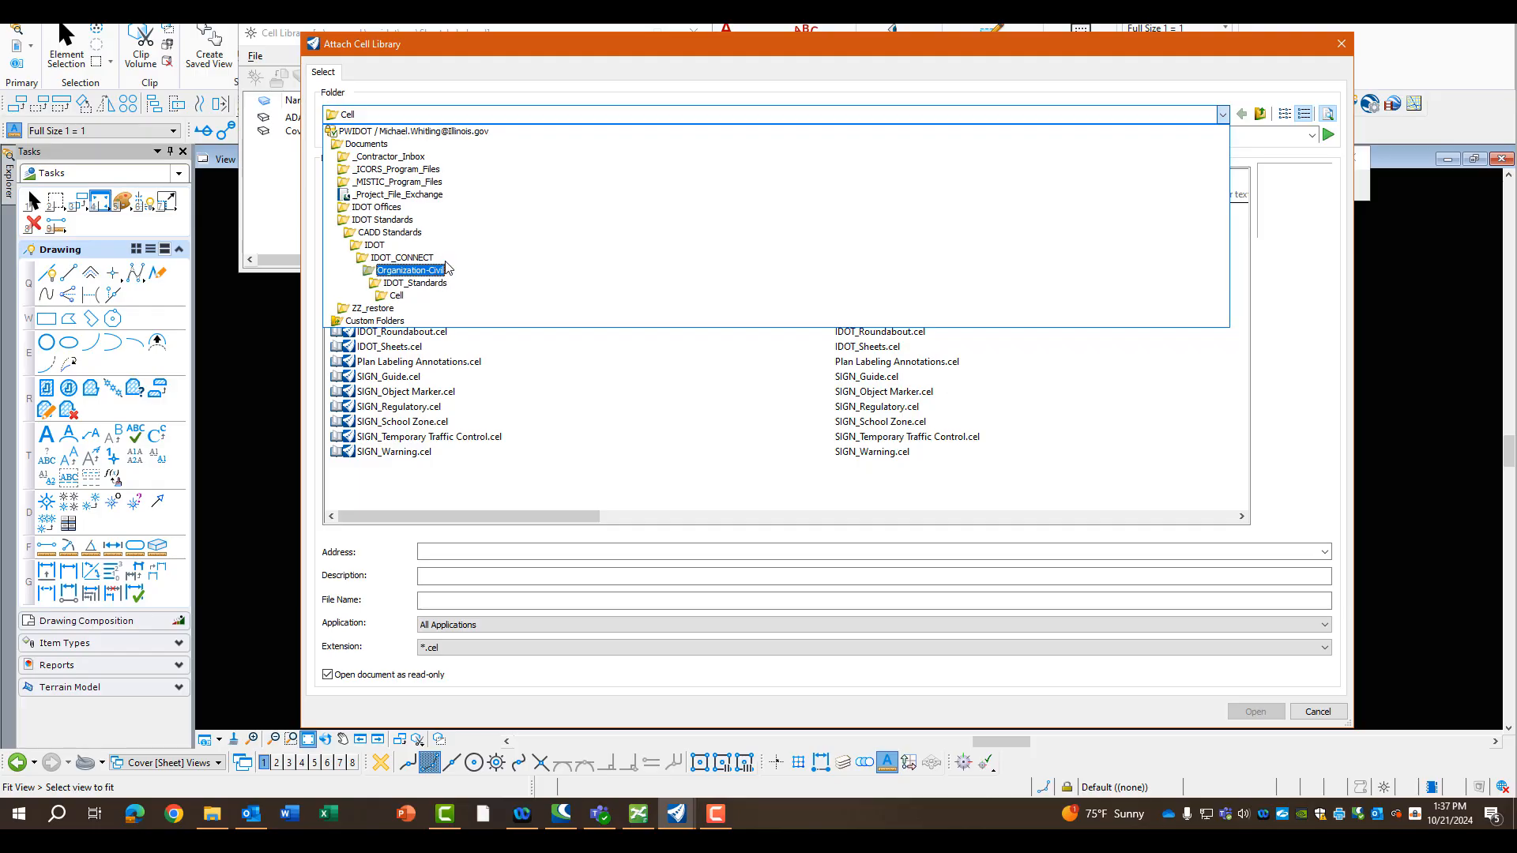
pyautogui.click(381, 221)
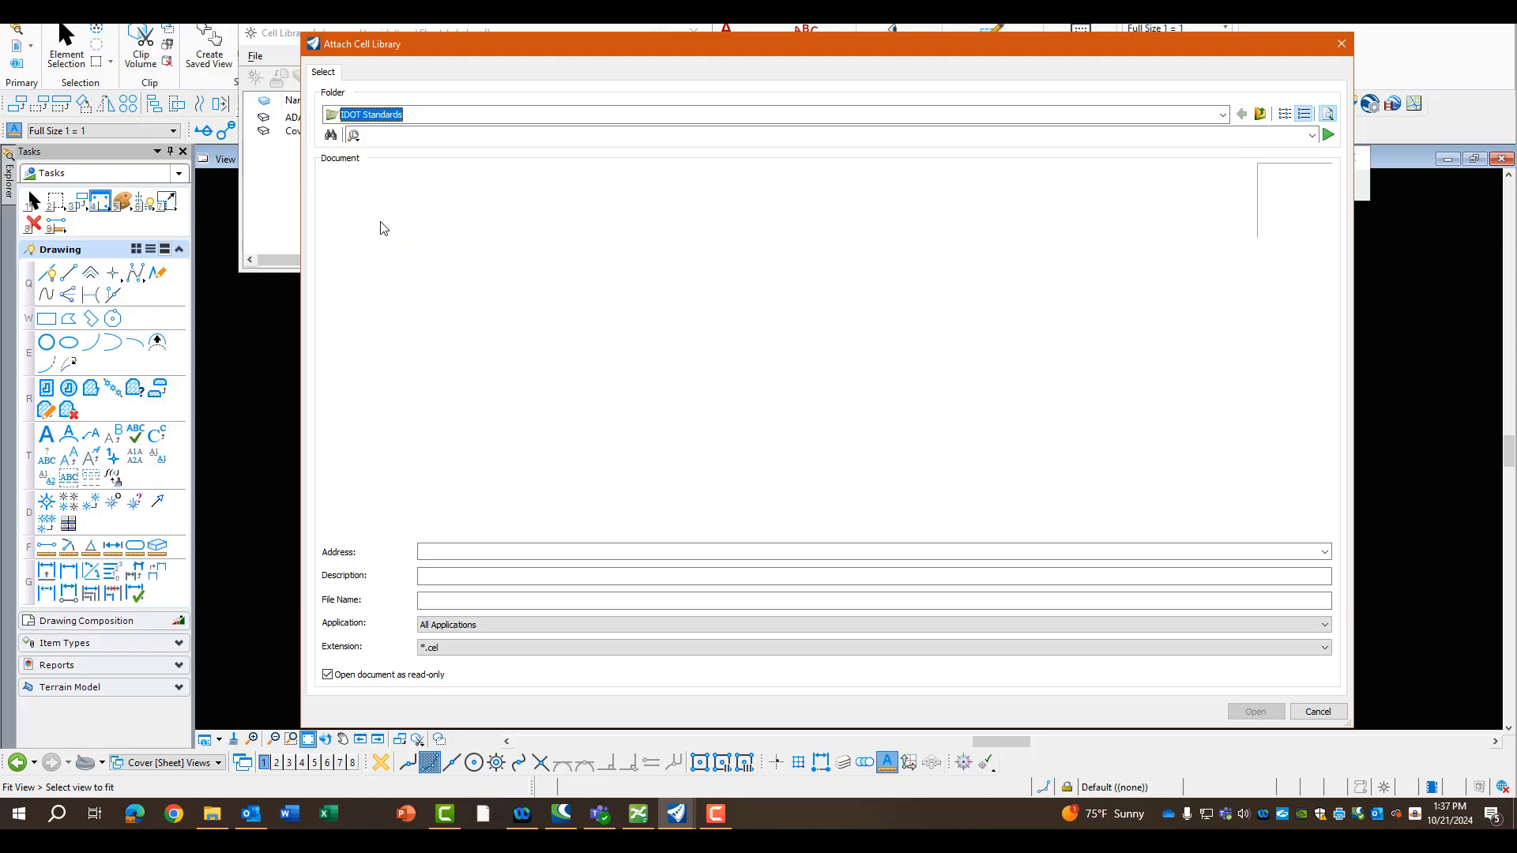
pyautogui.click(379, 116)
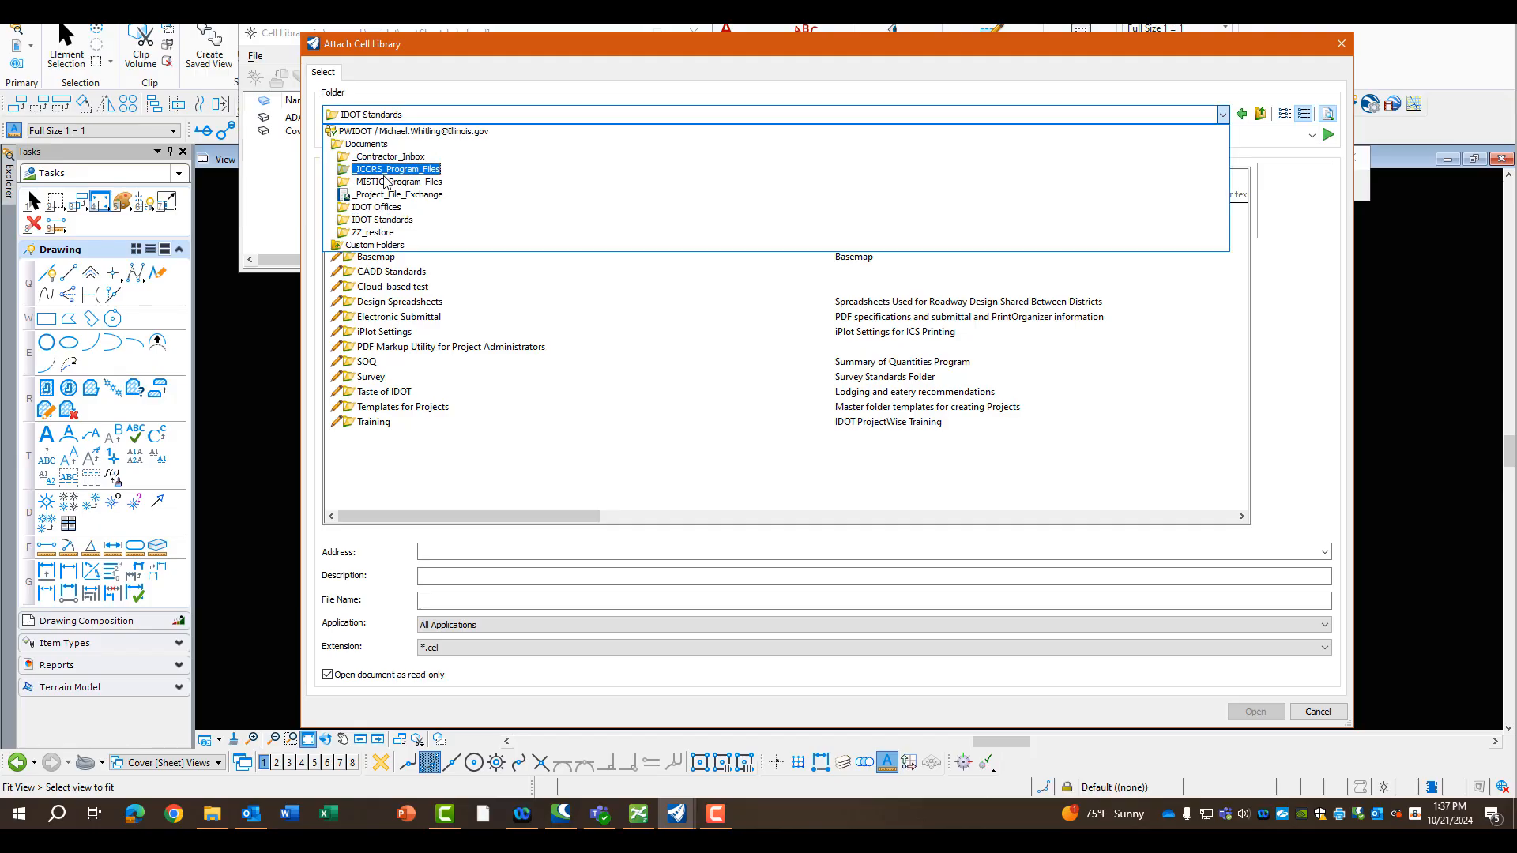
pyautogui.click(455, 208)
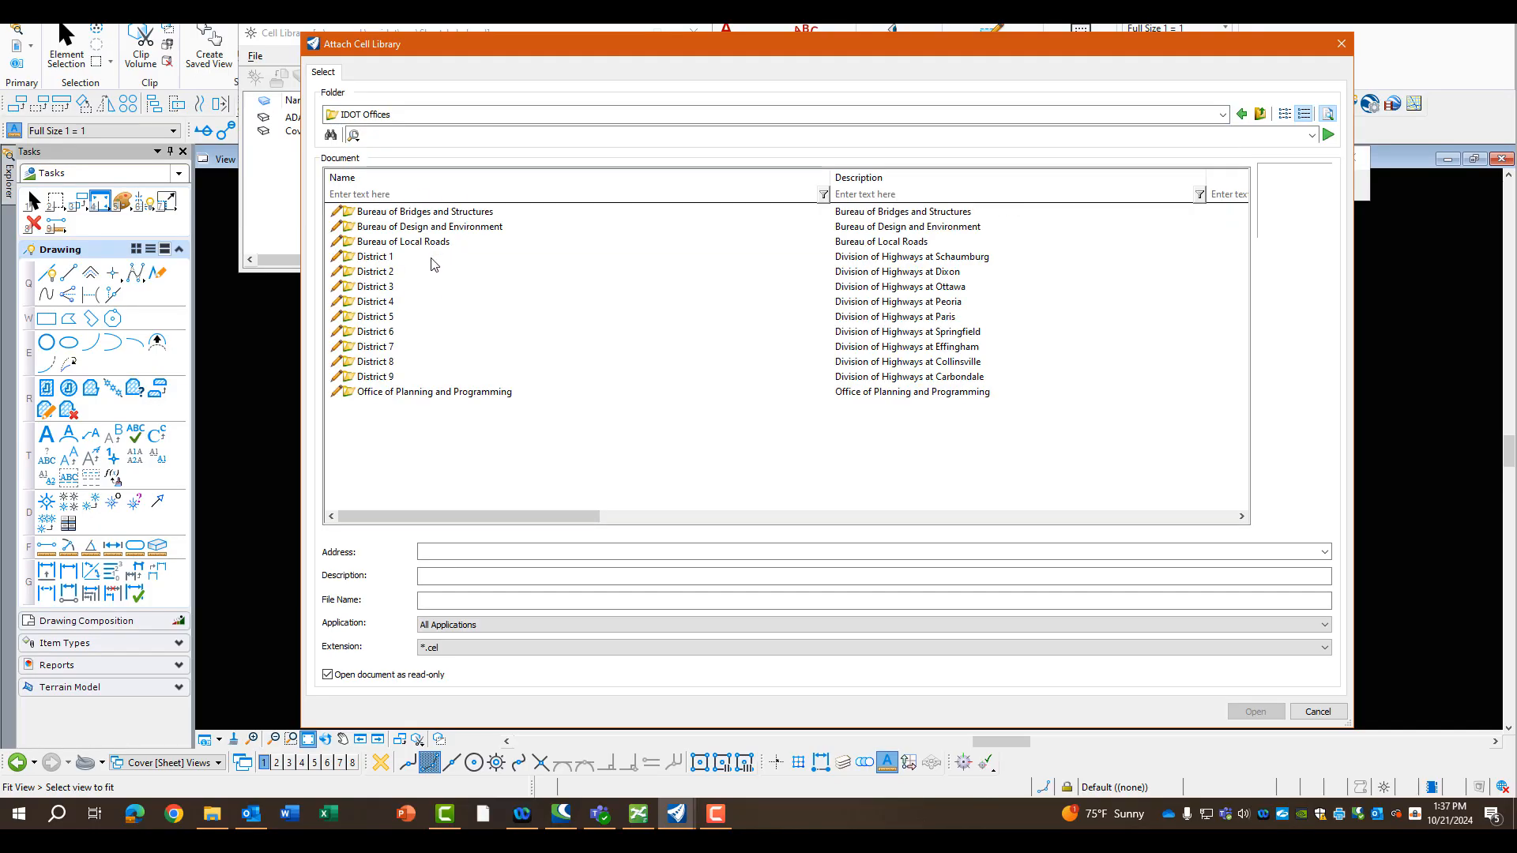
# Attach Sheet_Labels.cel from District 6, .Office Standards, CADD Standards, IDOT_CONNECT, Organization, Cell
pyautogui.doubleClick(394, 332)
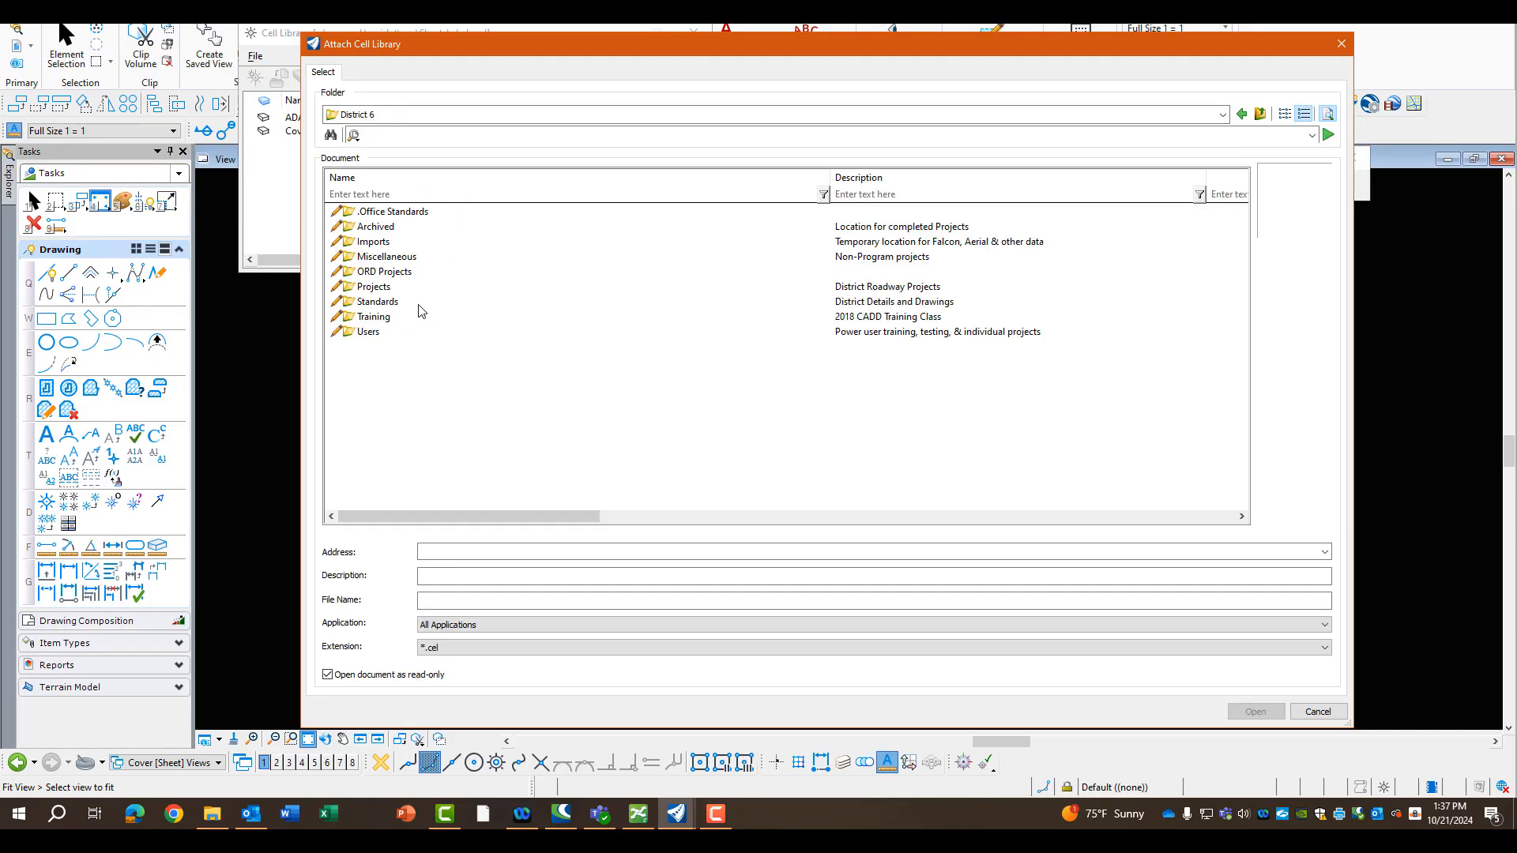
pyautogui.click(387, 212)
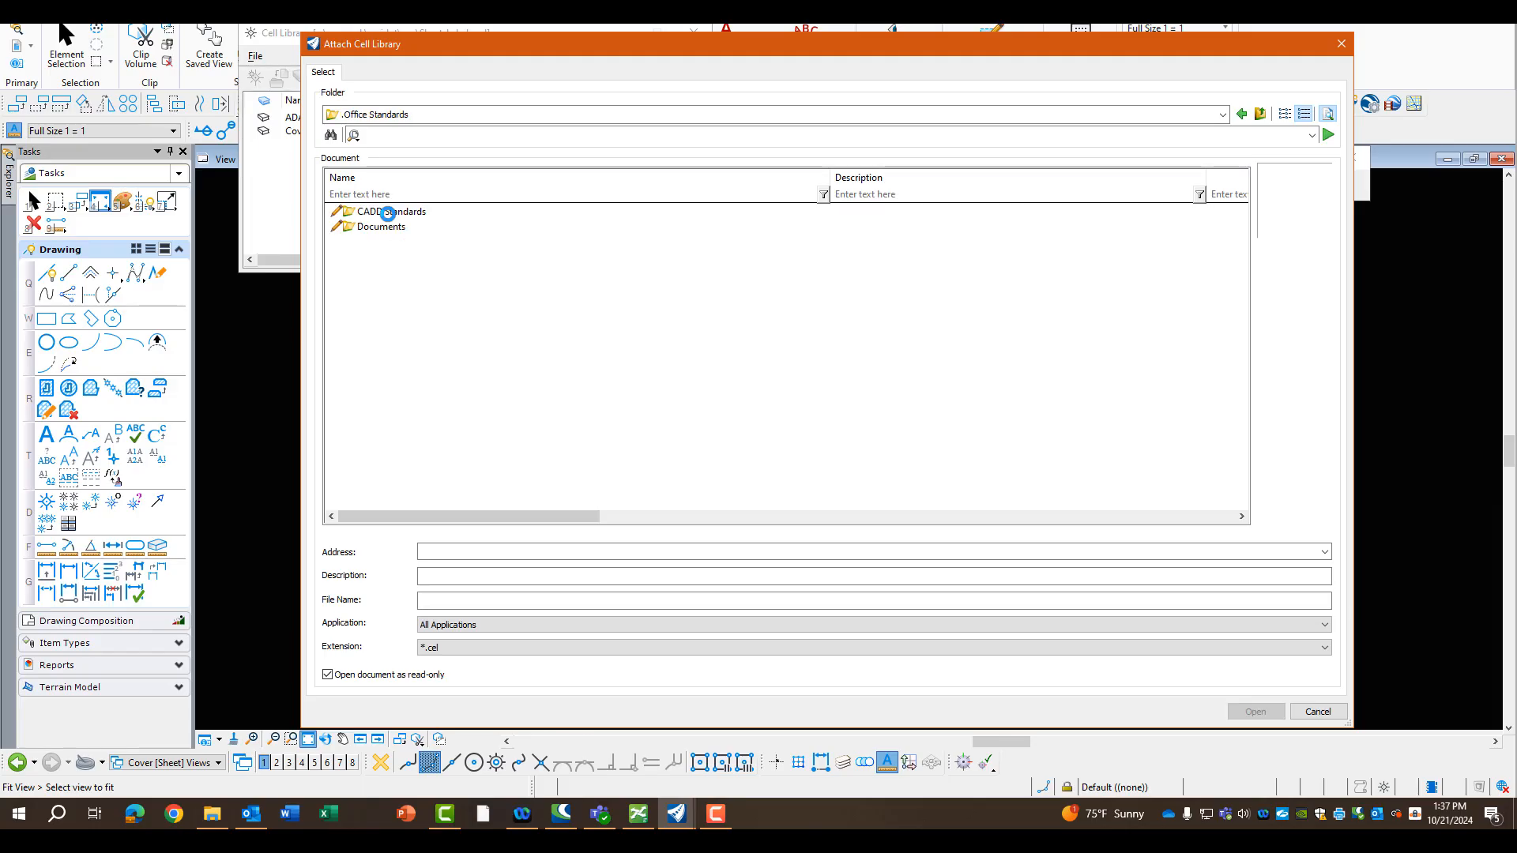
pyautogui.doubleClick(384, 212)
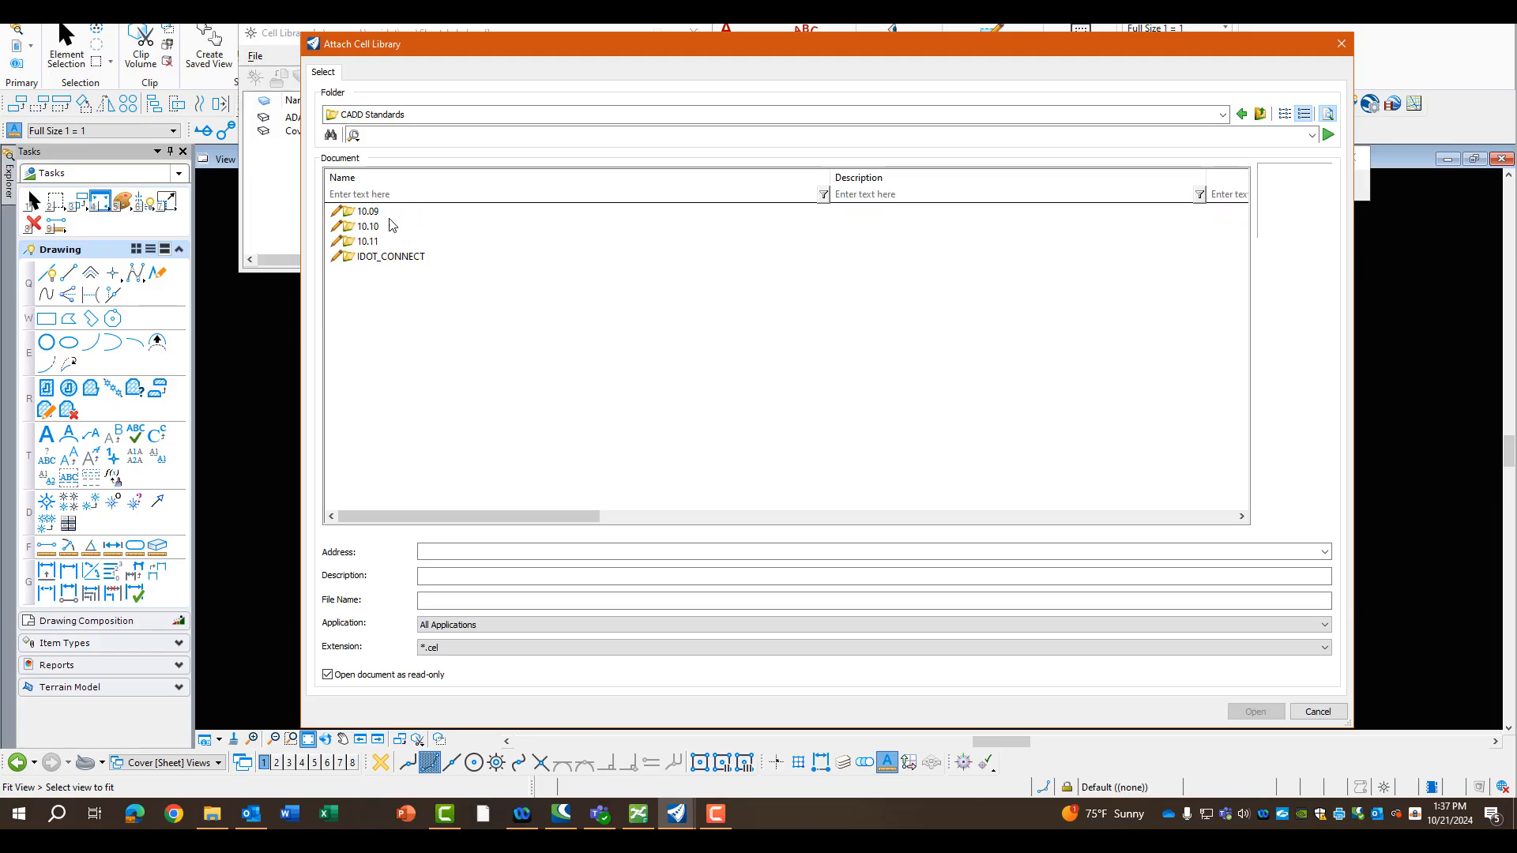
pyautogui.click(385, 258)
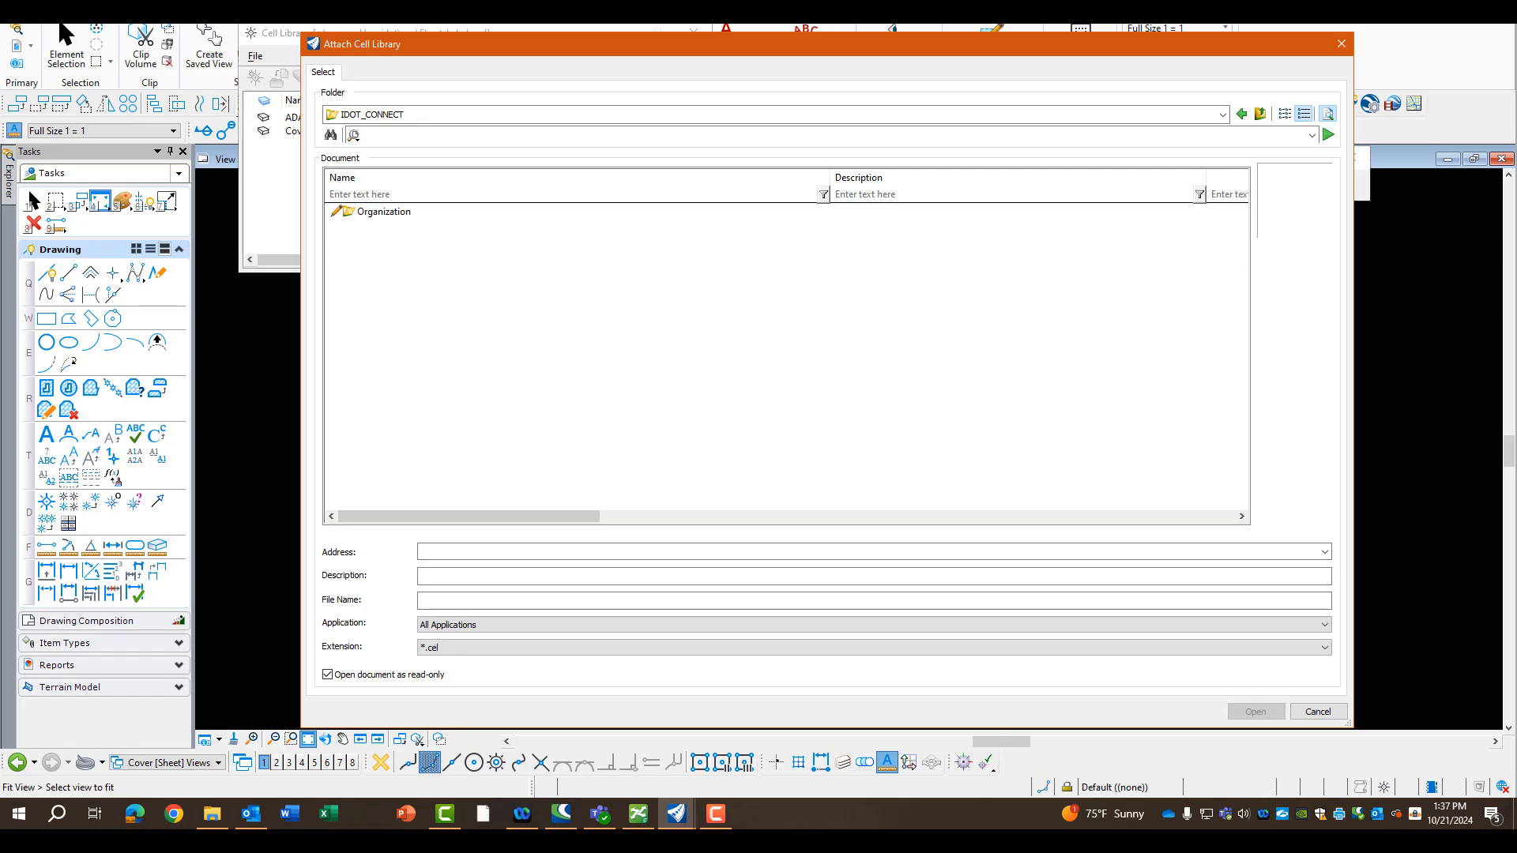
pyautogui.doubleClick(383, 213)
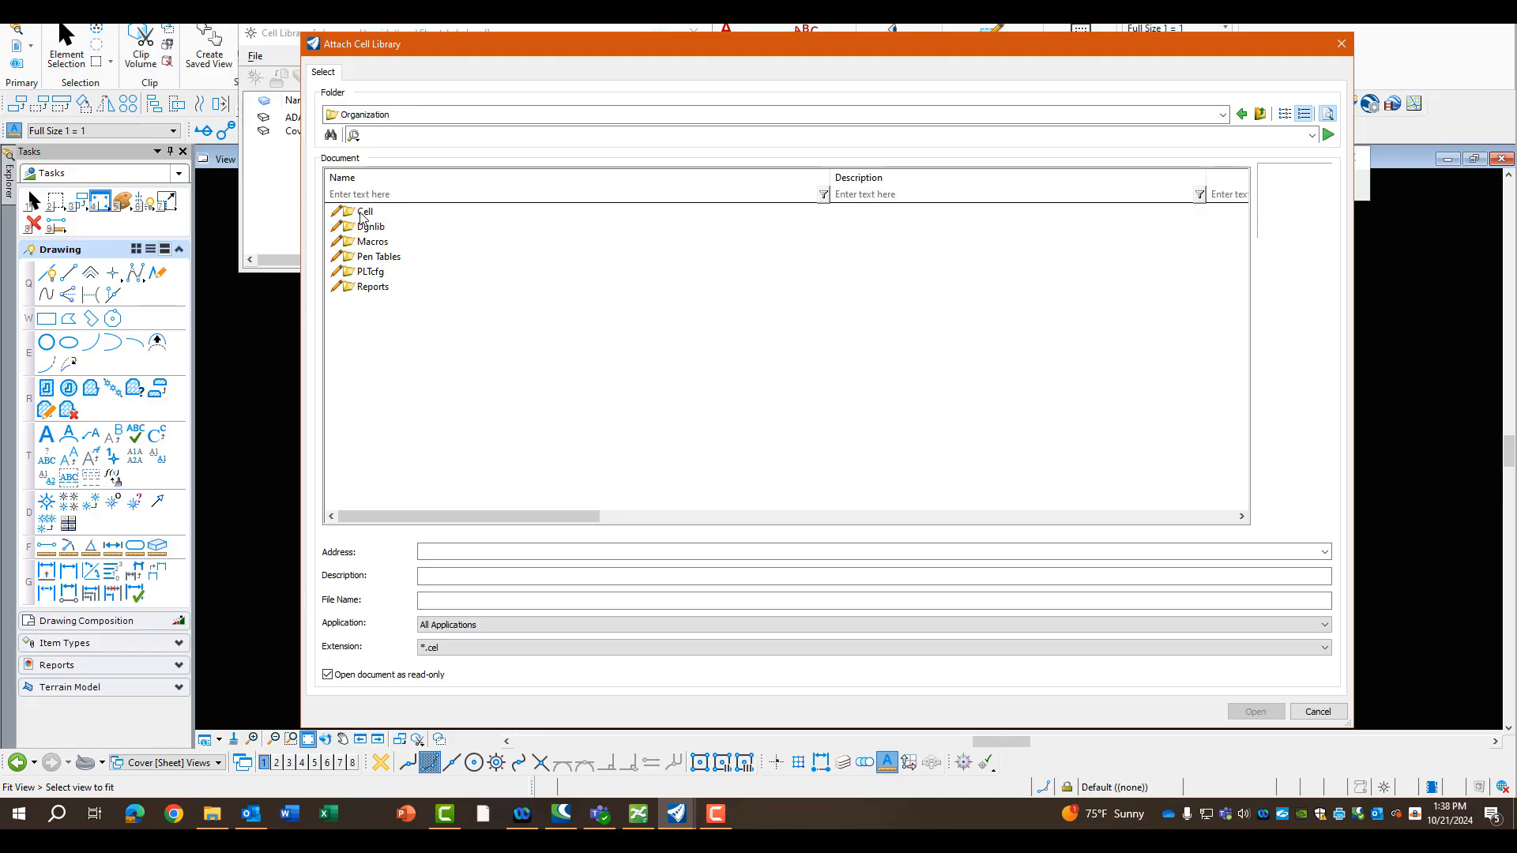
pyautogui.click(364, 212)
pyautogui.doubleClick(364, 212)
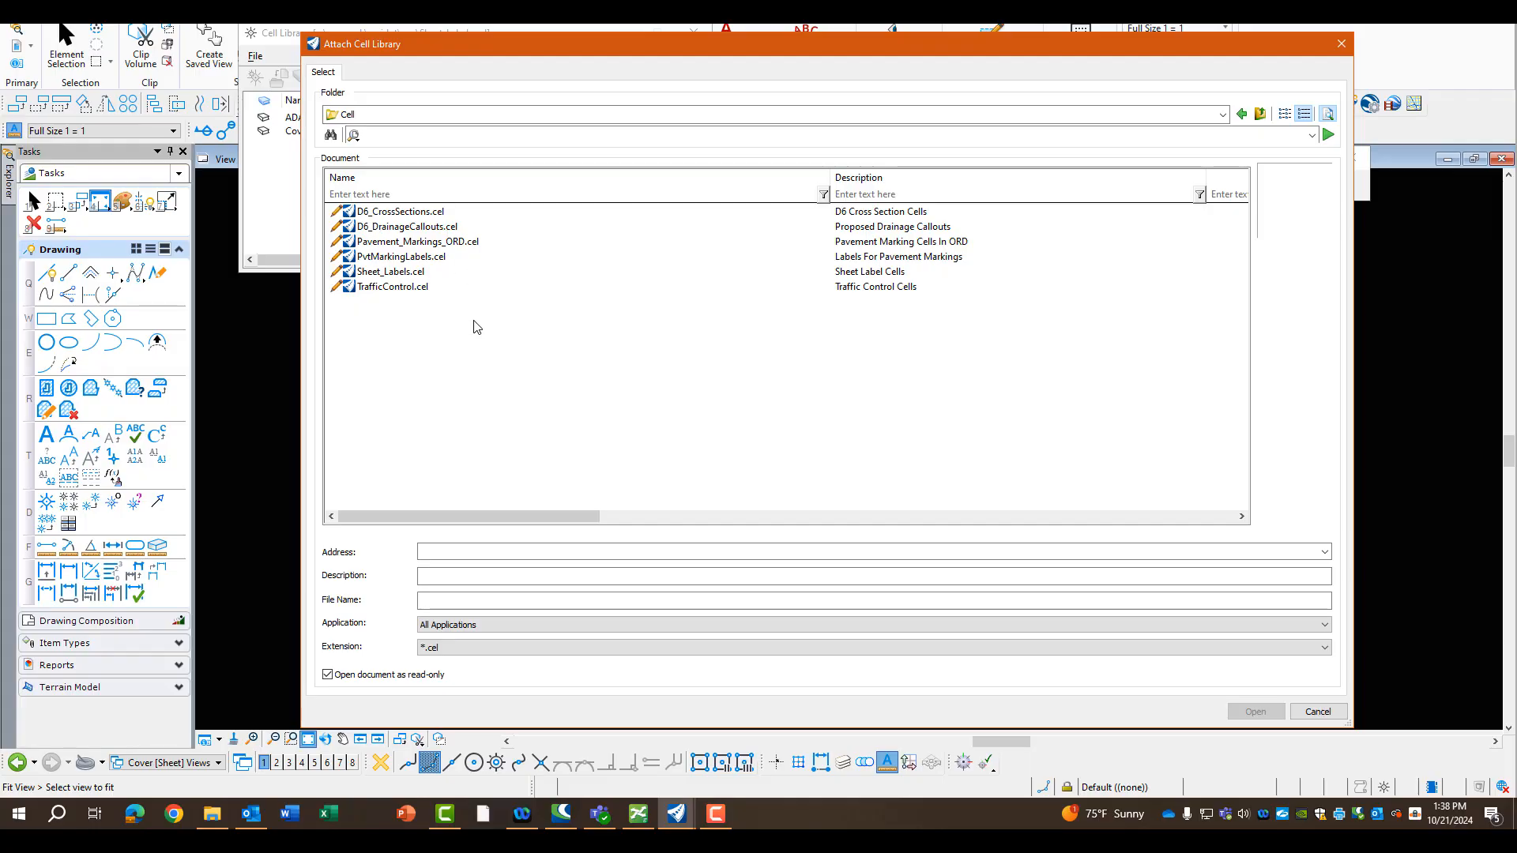
pyautogui.click(392, 273)
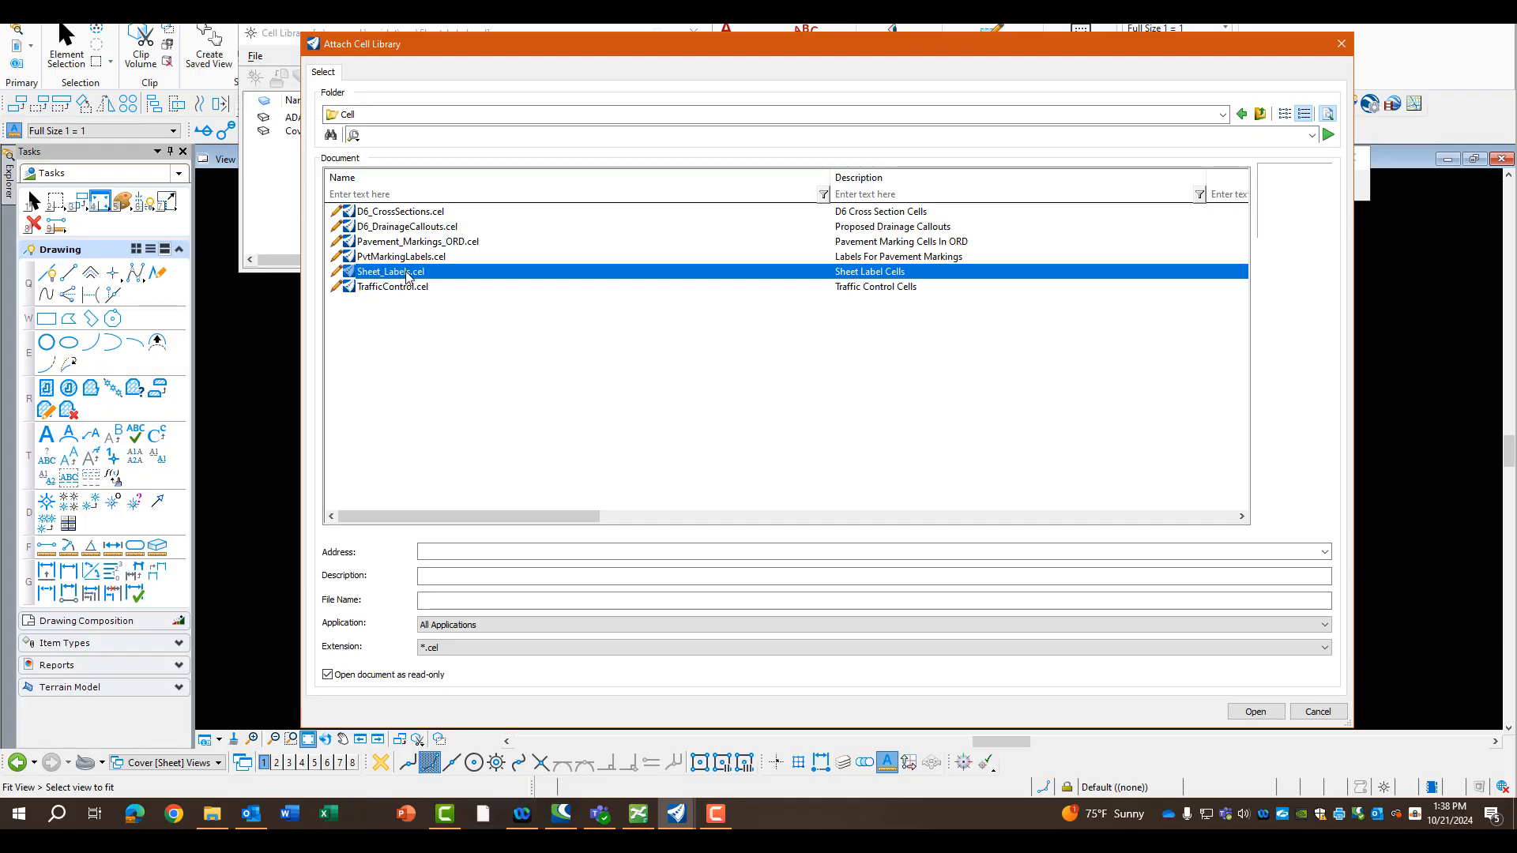
pyautogui.click(1256, 712)
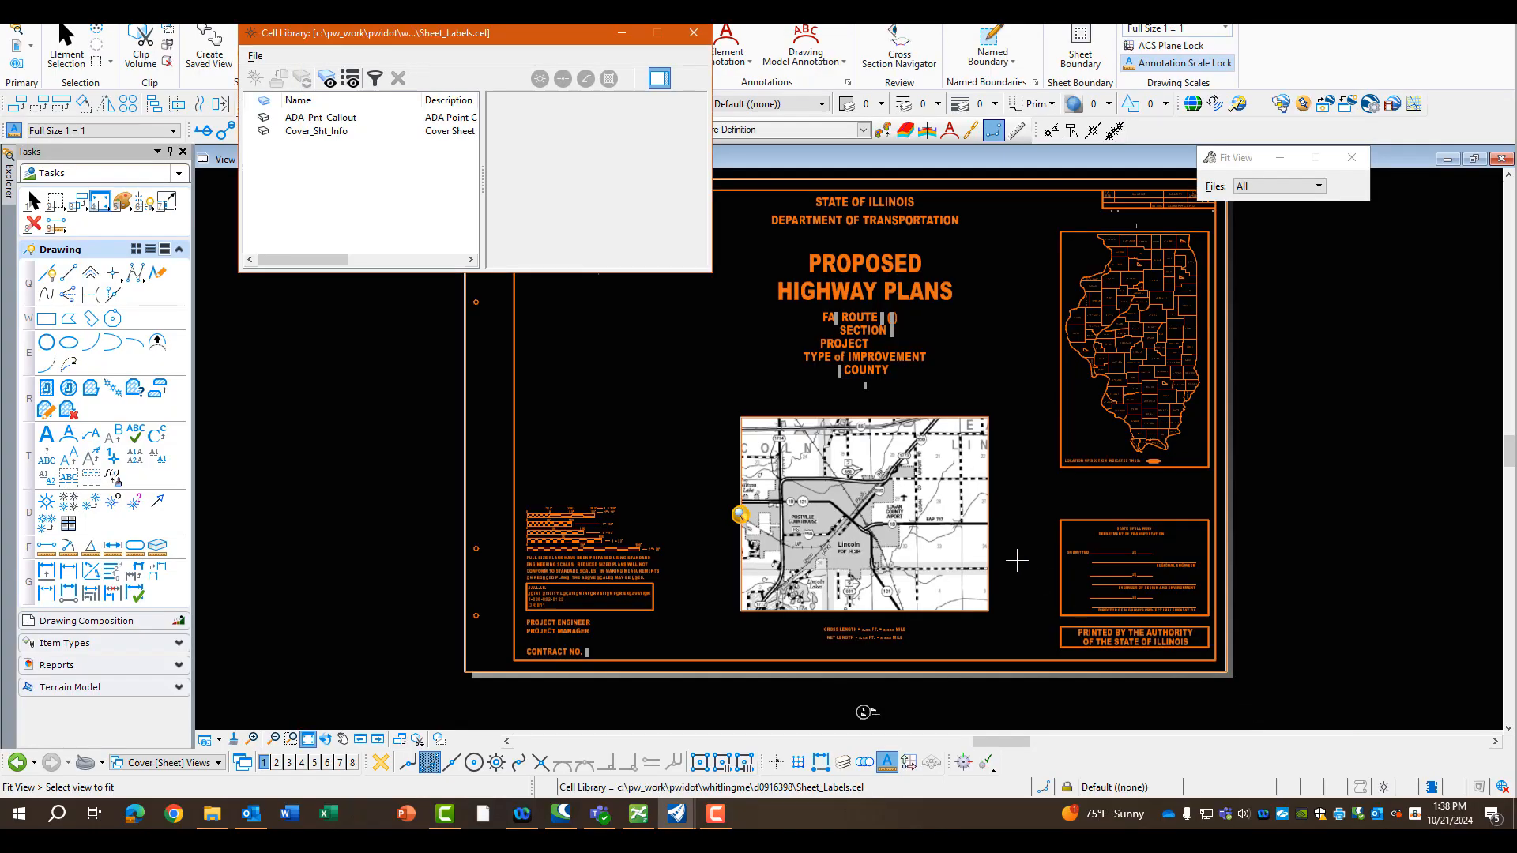
# Make Cover_Sht_Info the active cell for placement and set its X and Y scales to 1
pyautogui.click(312, 134)
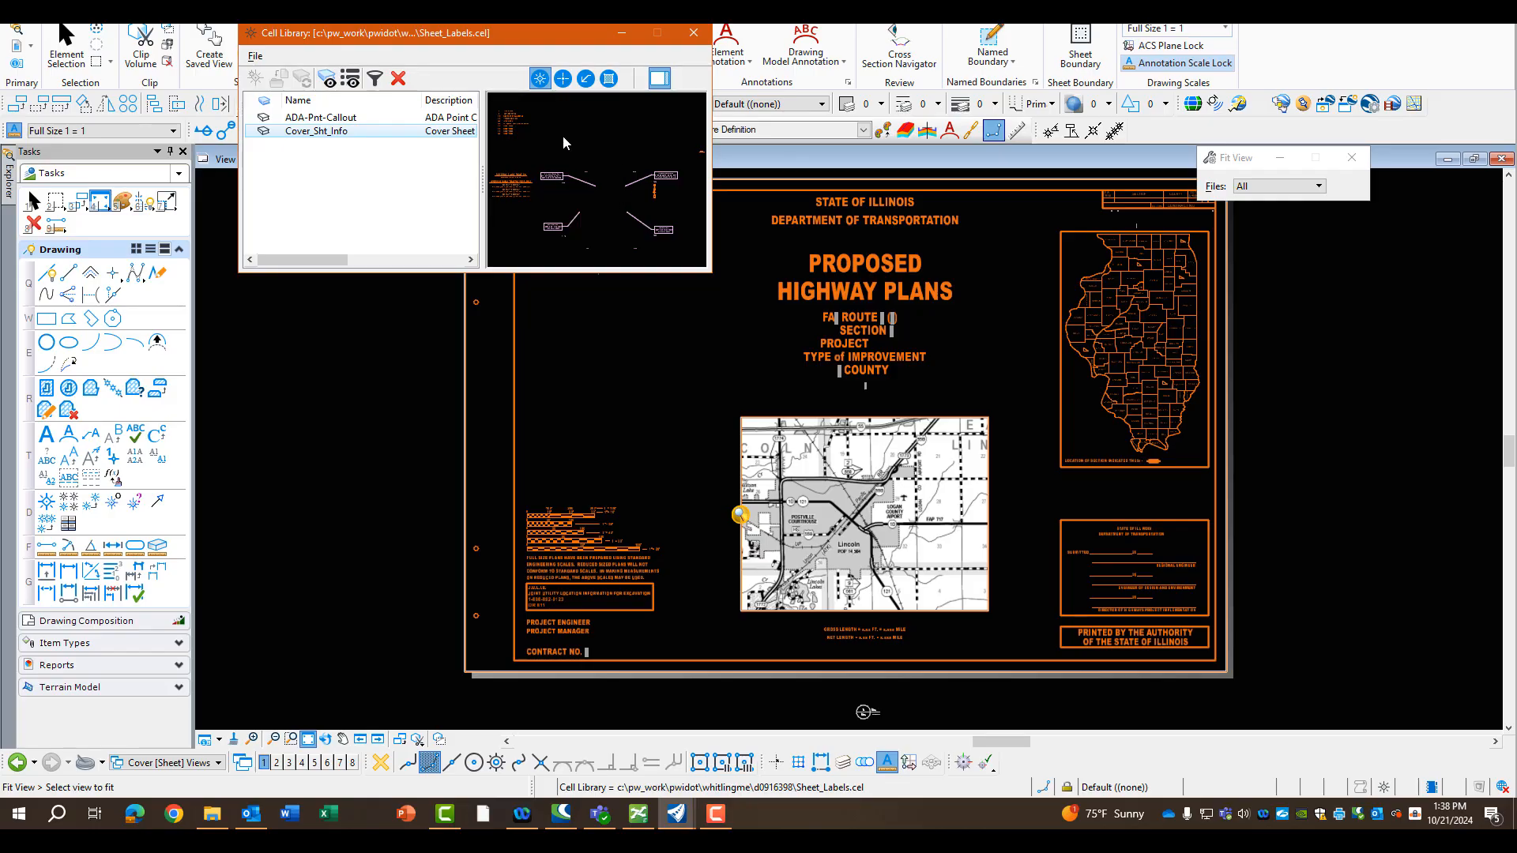
pyautogui.doubleClick(330, 135)
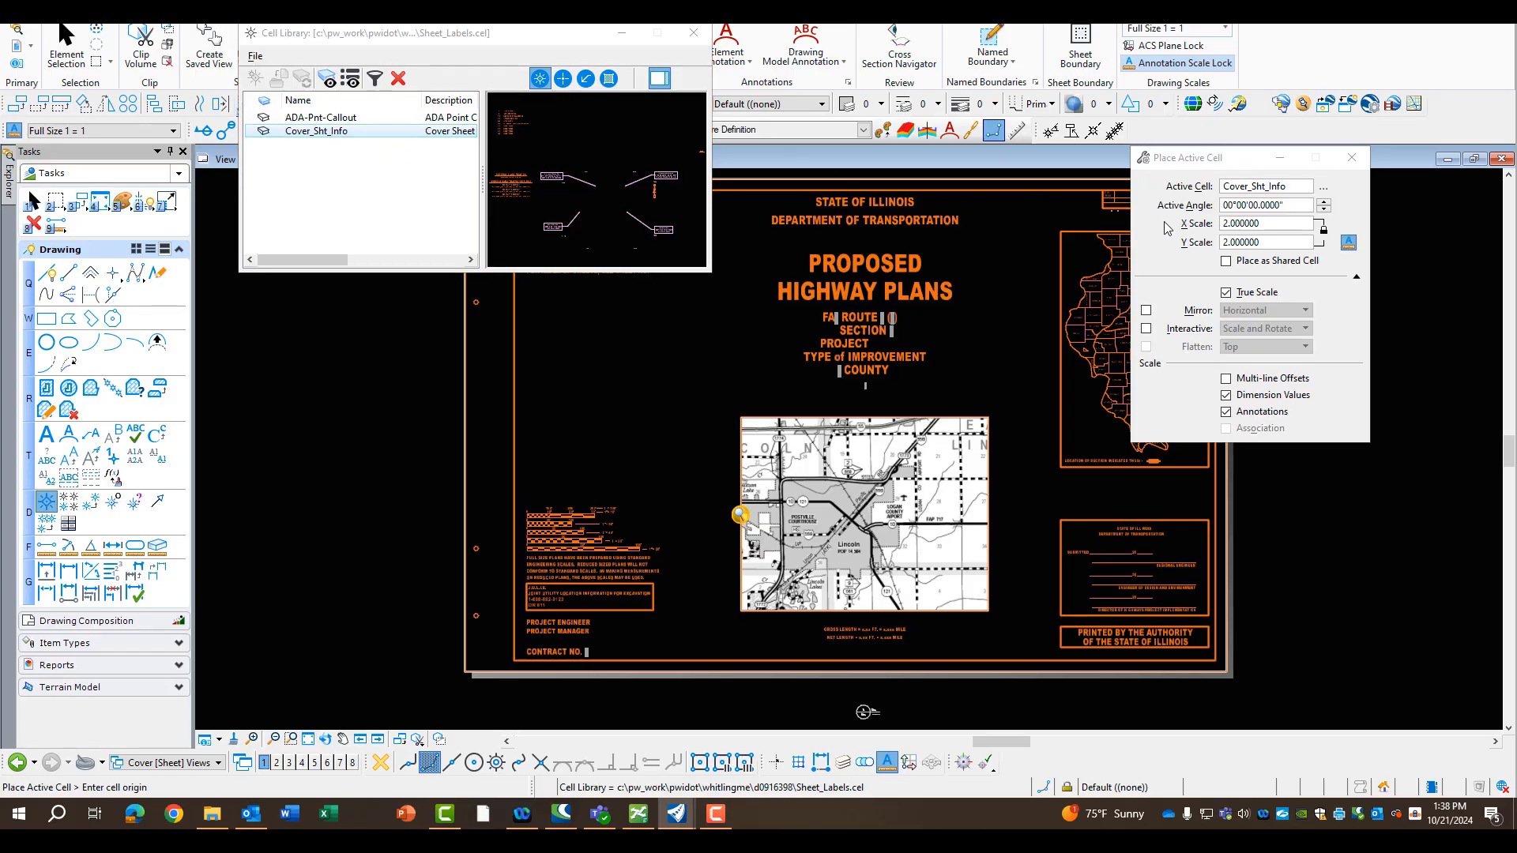
pyautogui.doubleClick(1256, 225)
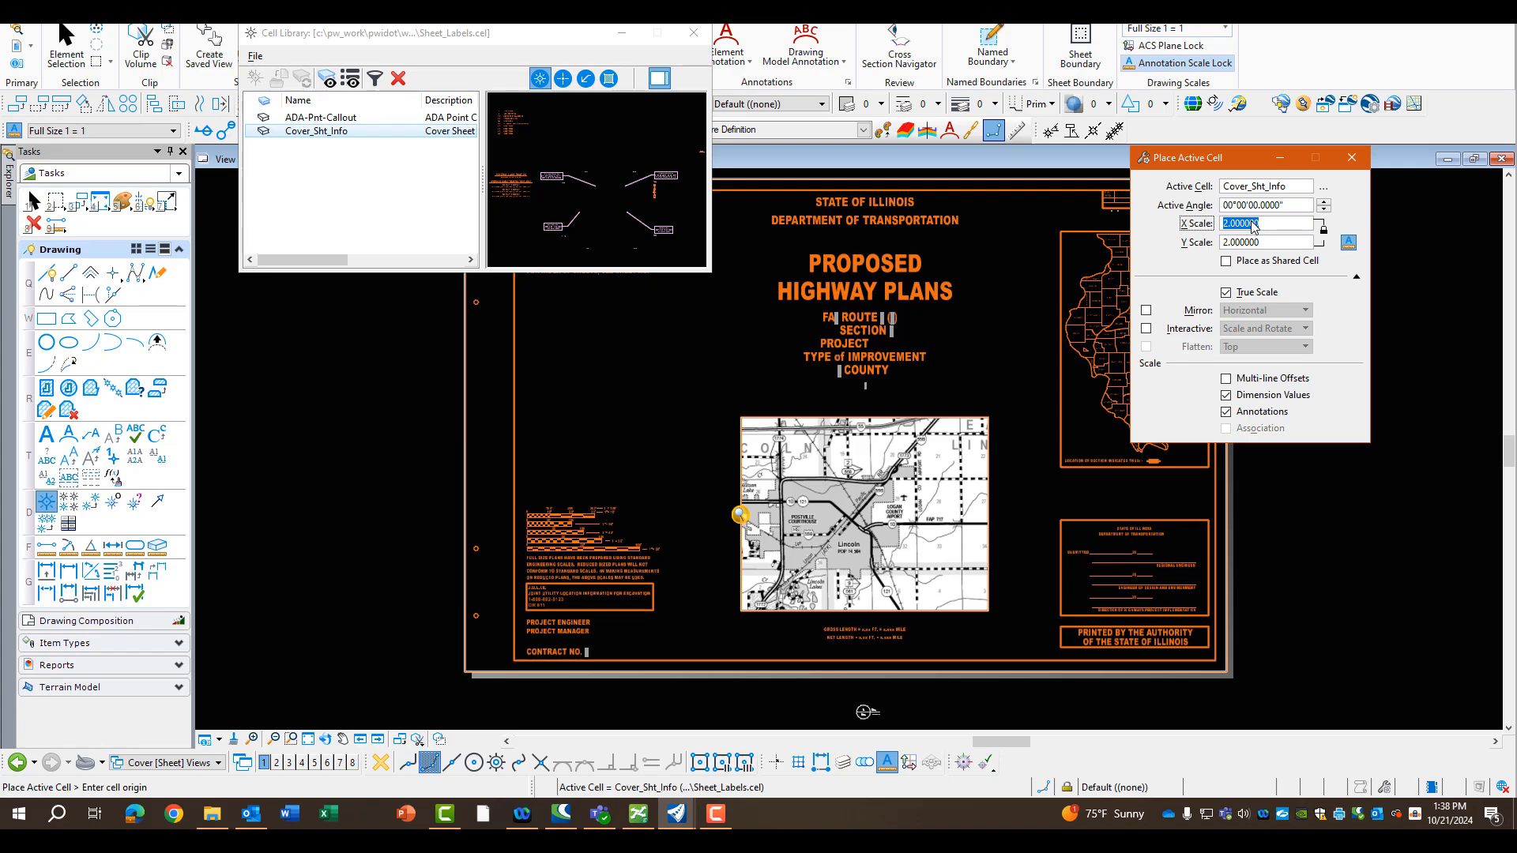
pyautogui.write('1')
pyautogui.press('Tab')
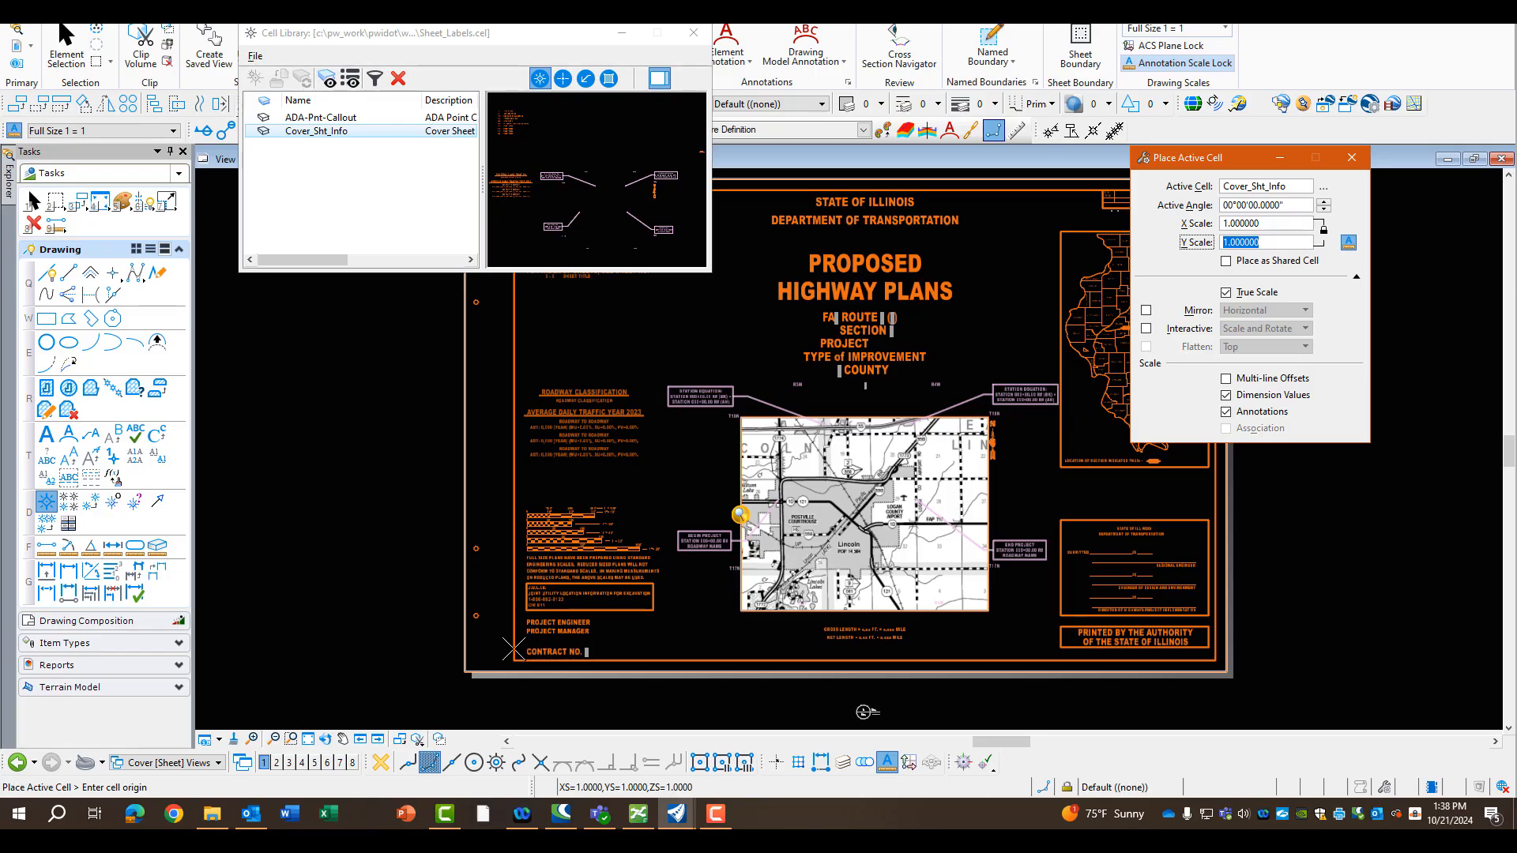
# Place the Cover_Sht_Info cell with its origin at the lower-left corner of the inner sheet border, and end placement
pyautogui.click(513, 649)
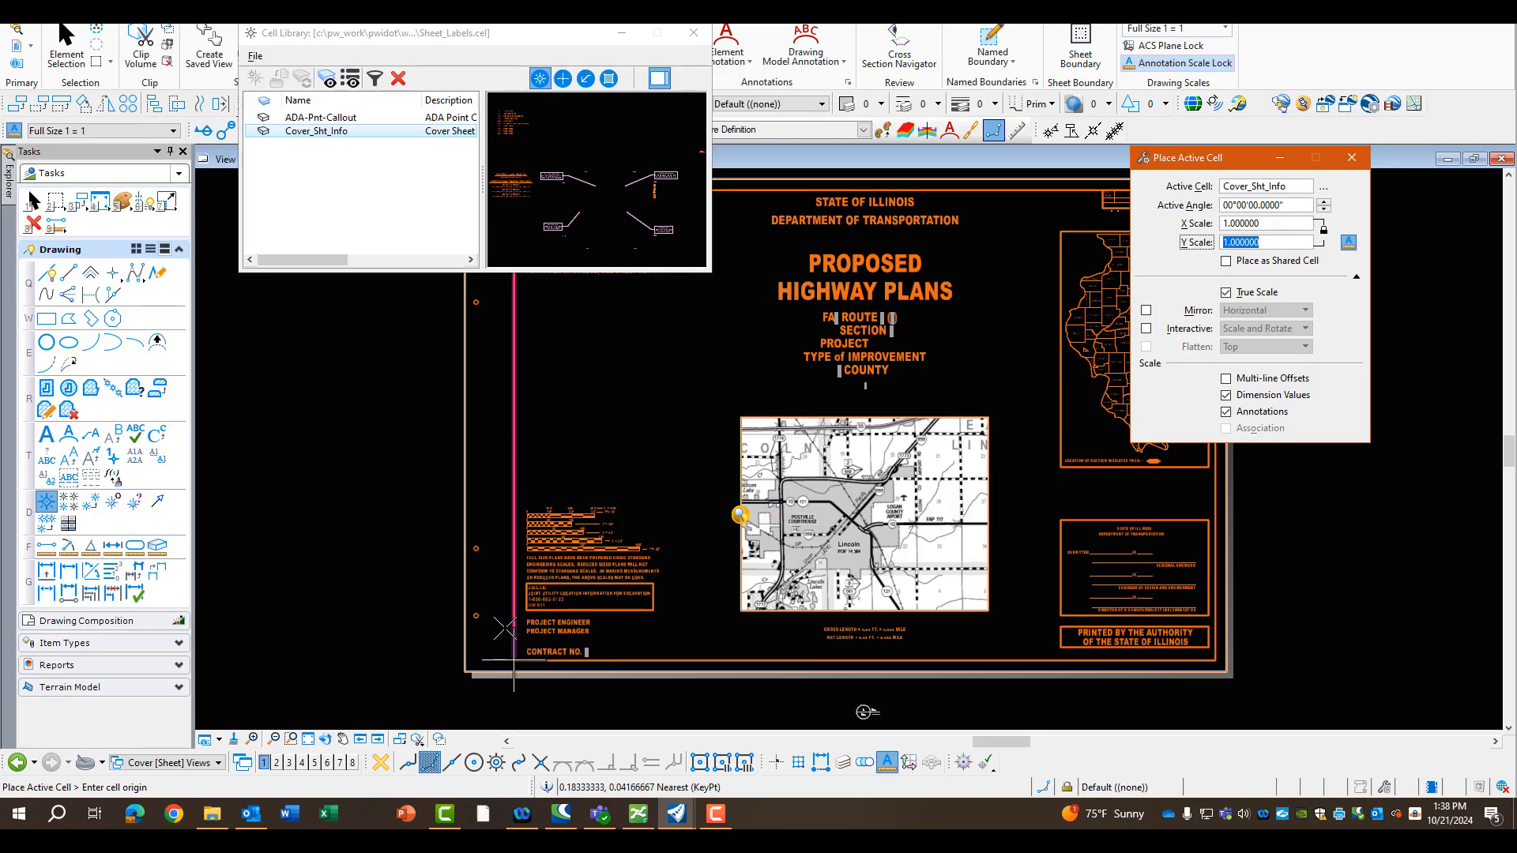
pyautogui.click(513, 660)
pyautogui.press('Escape')
pyautogui.click(644, 567)
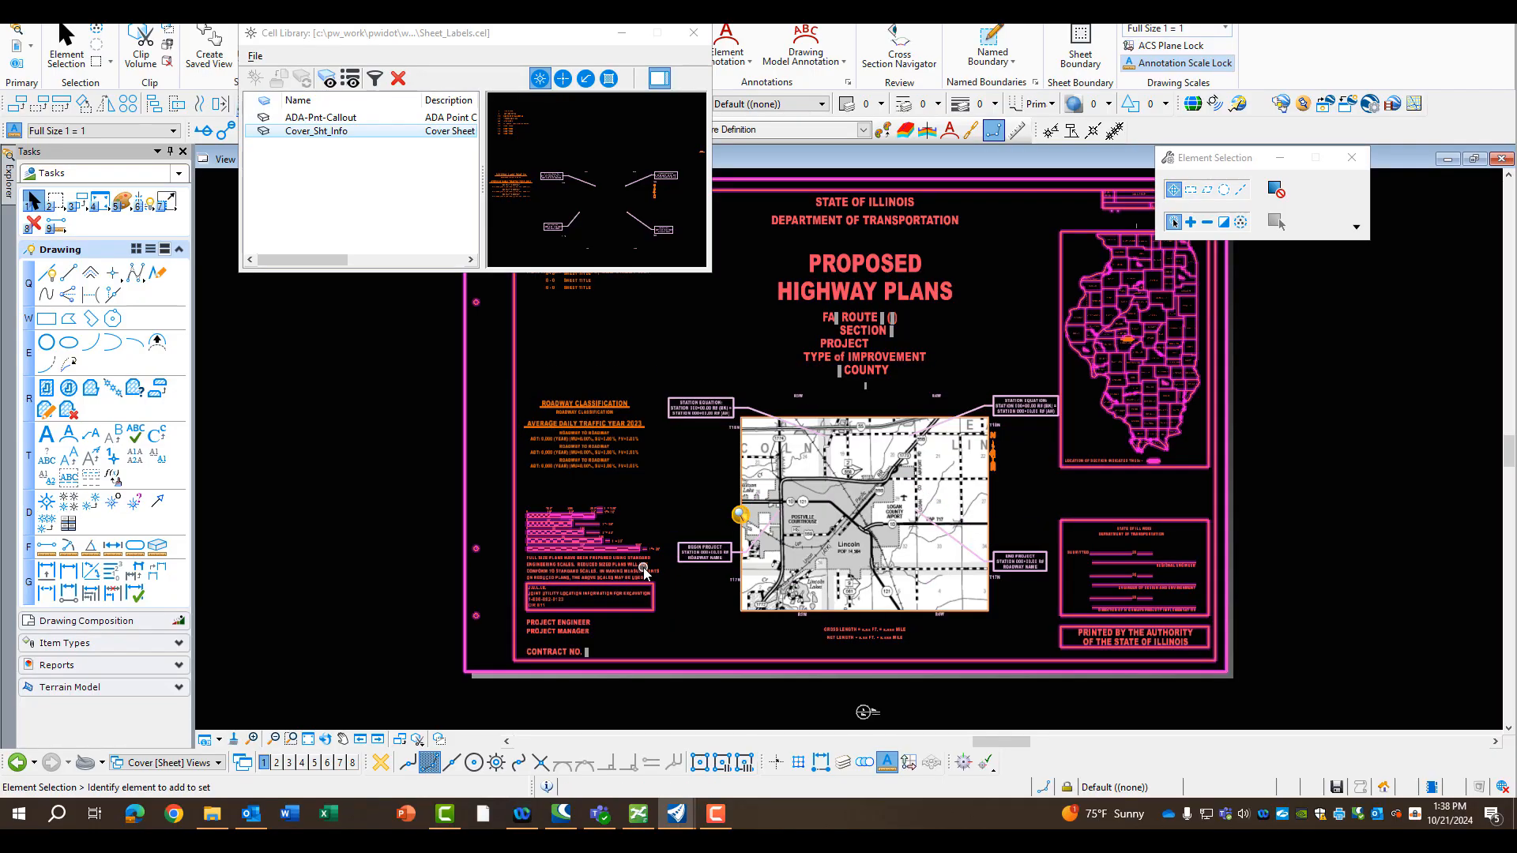
# Drop the placed Cover_Sht_Info cell into separate elements and save the file
pyautogui.scroll(-2, 645, 568)
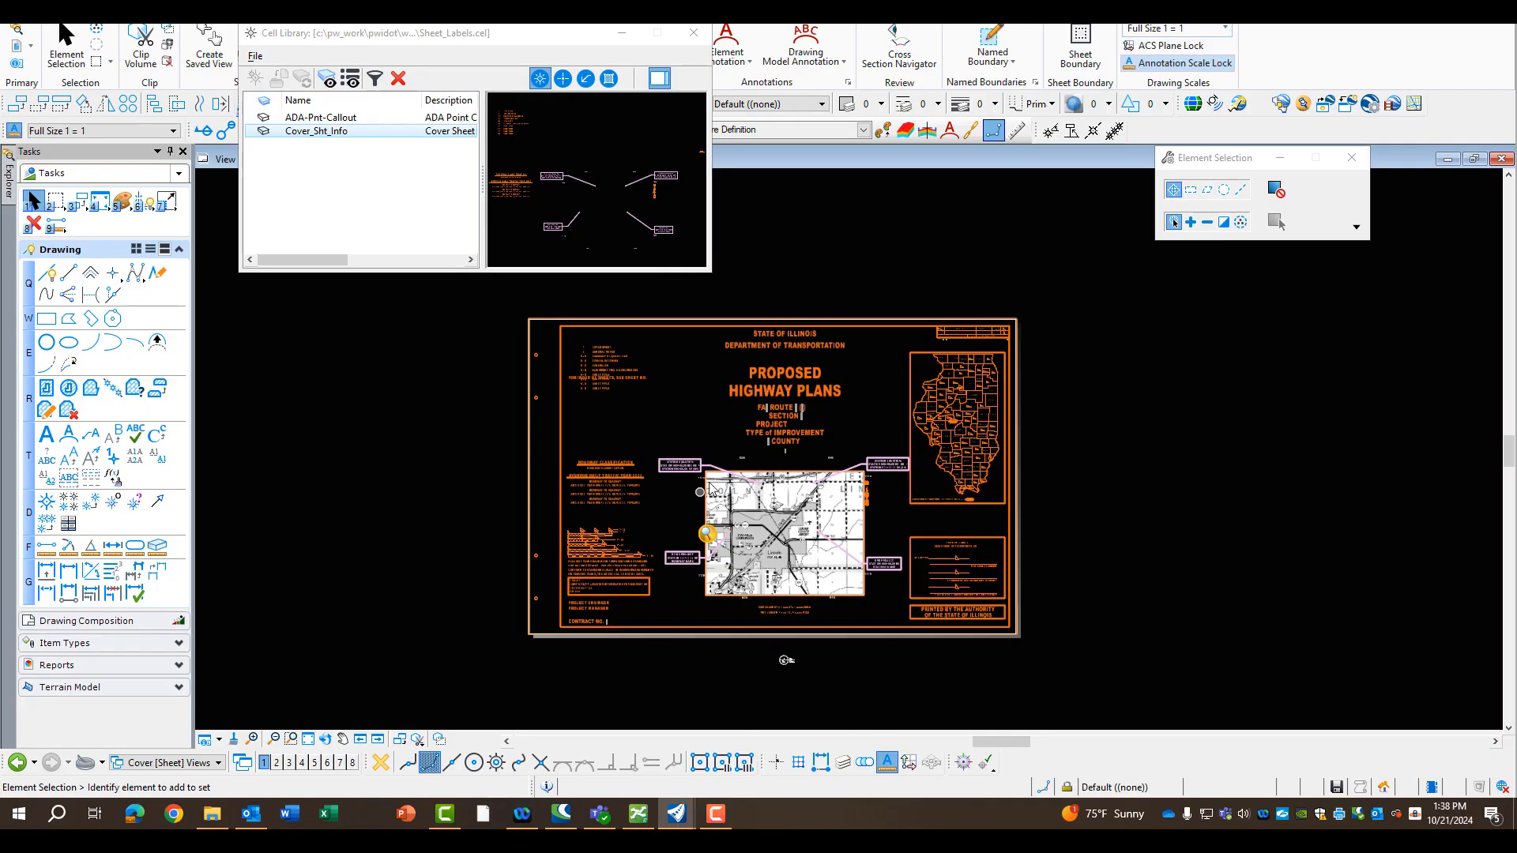
pyautogui.scroll(5, 598, 350)
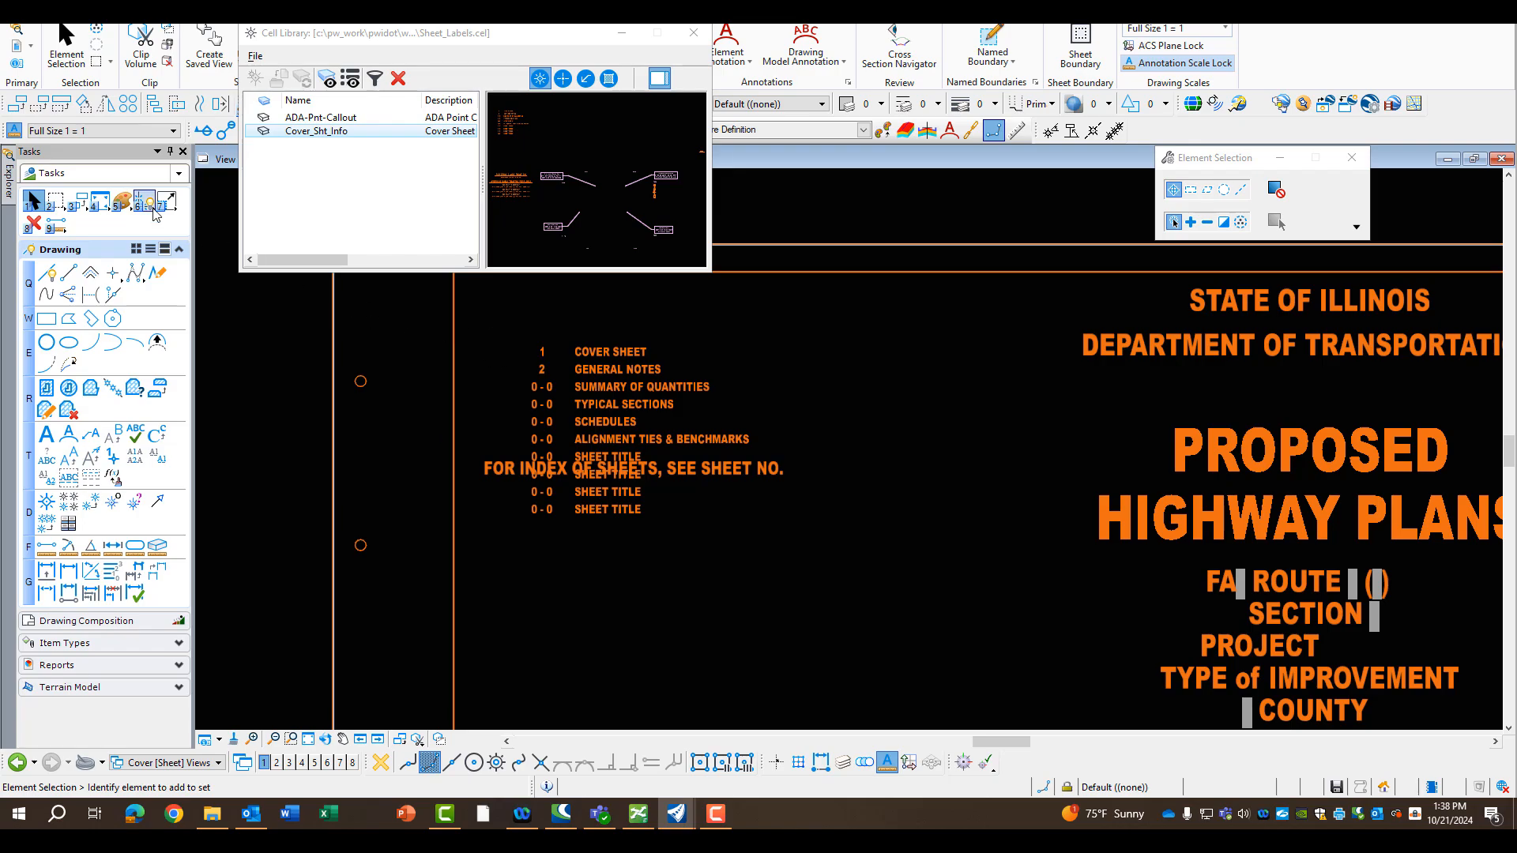
pyautogui.click(143, 202)
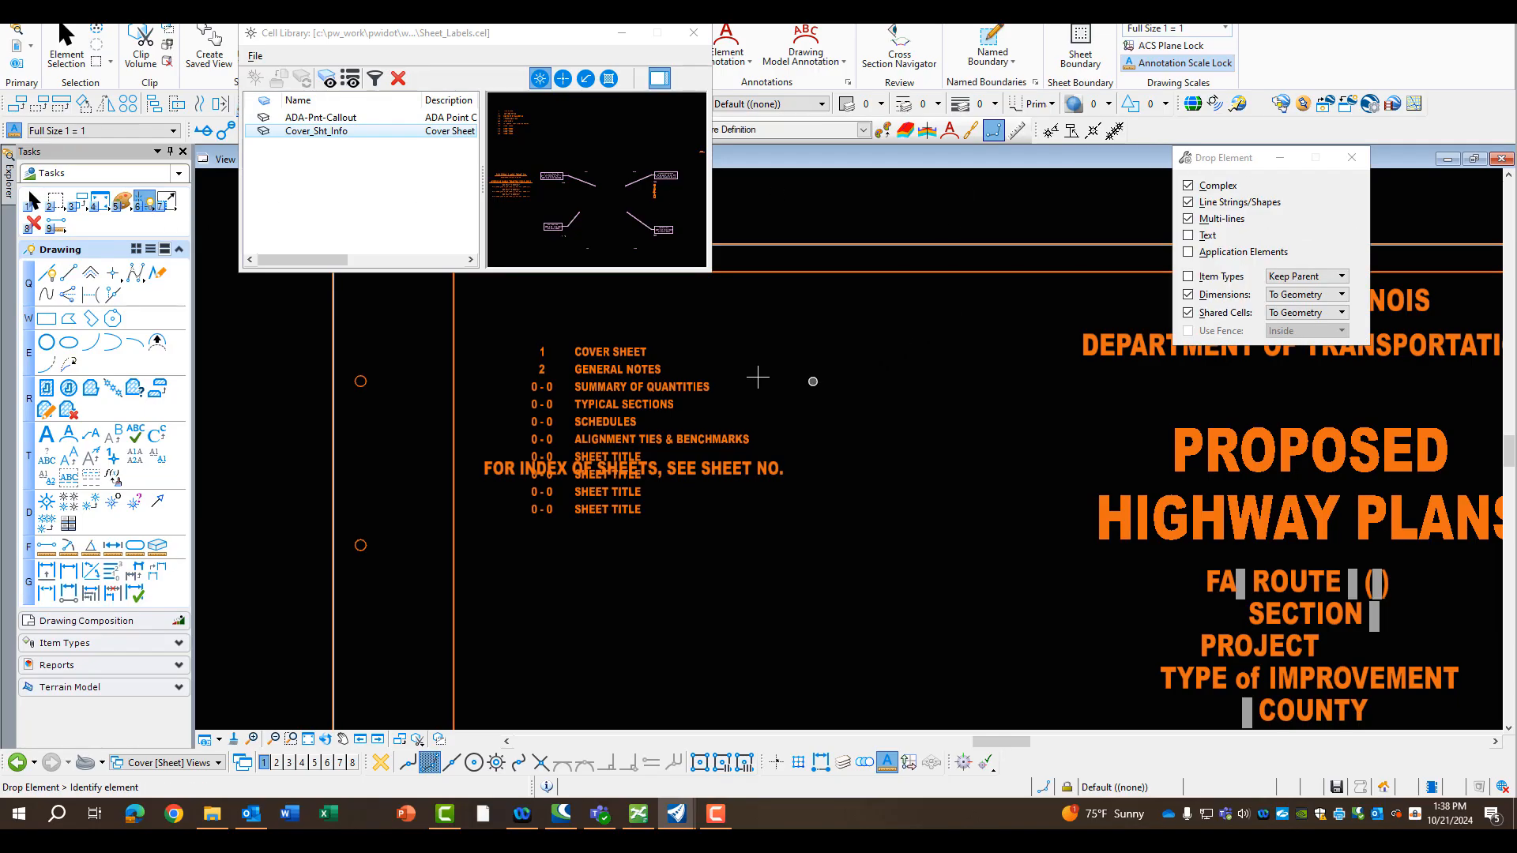
pyautogui.scroll(-5, 649, 385)
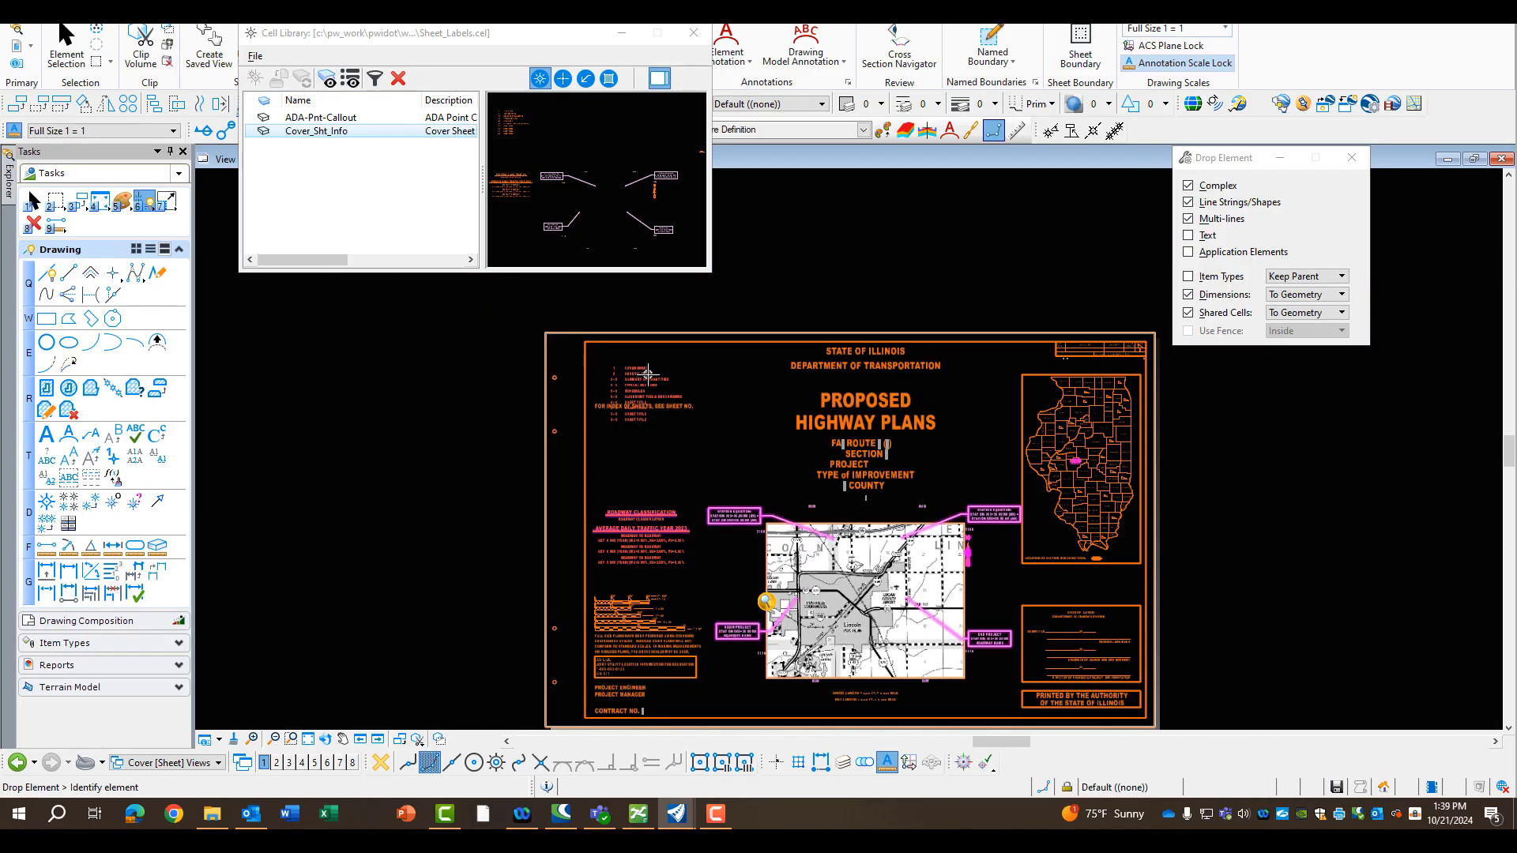
pyautogui.click(639, 554)
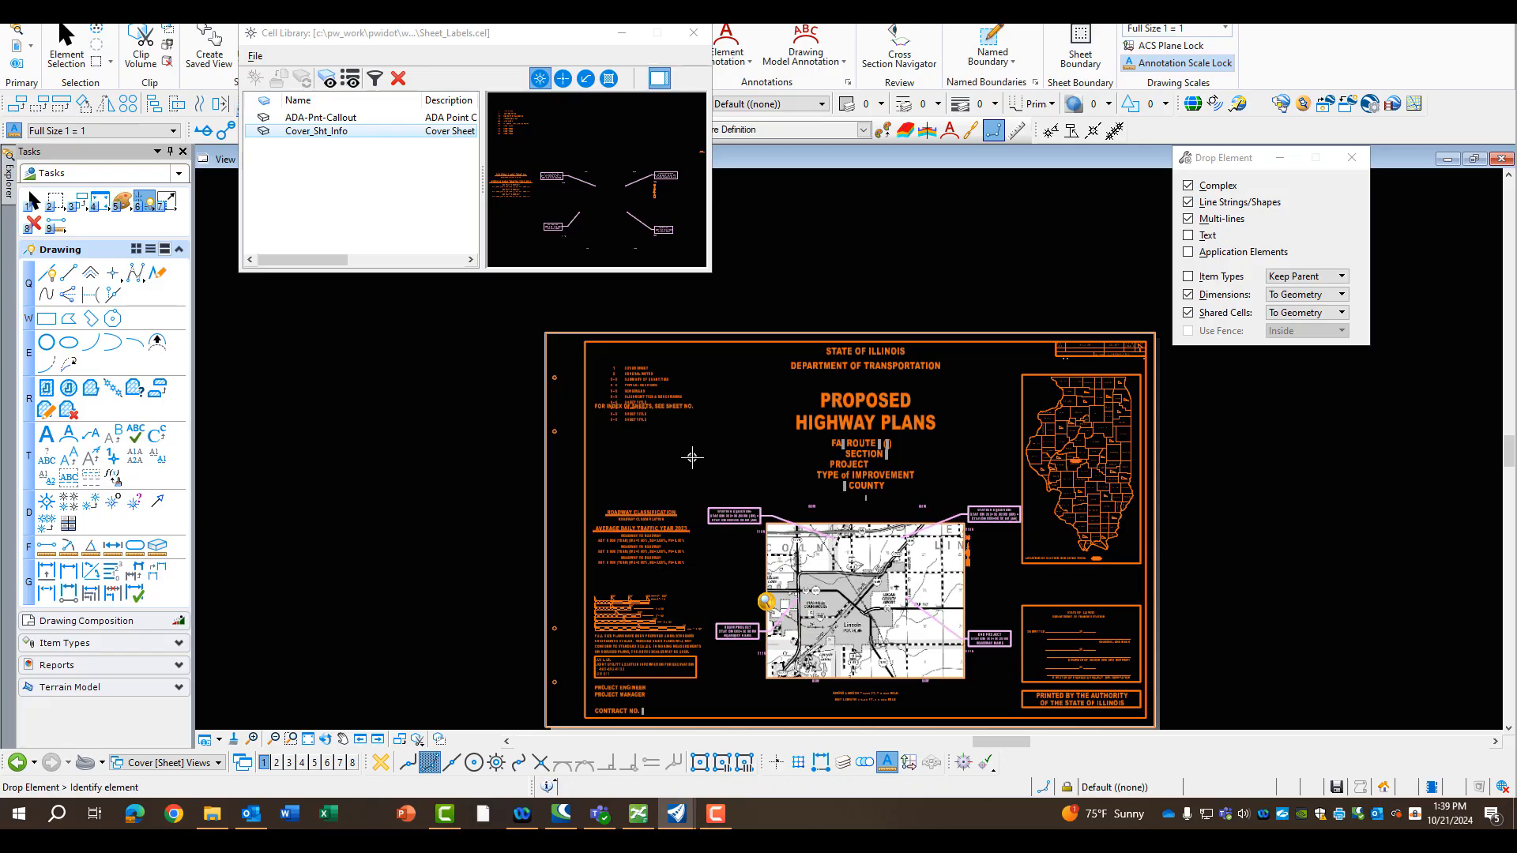
pyautogui.hotkey('ctrl', 's')
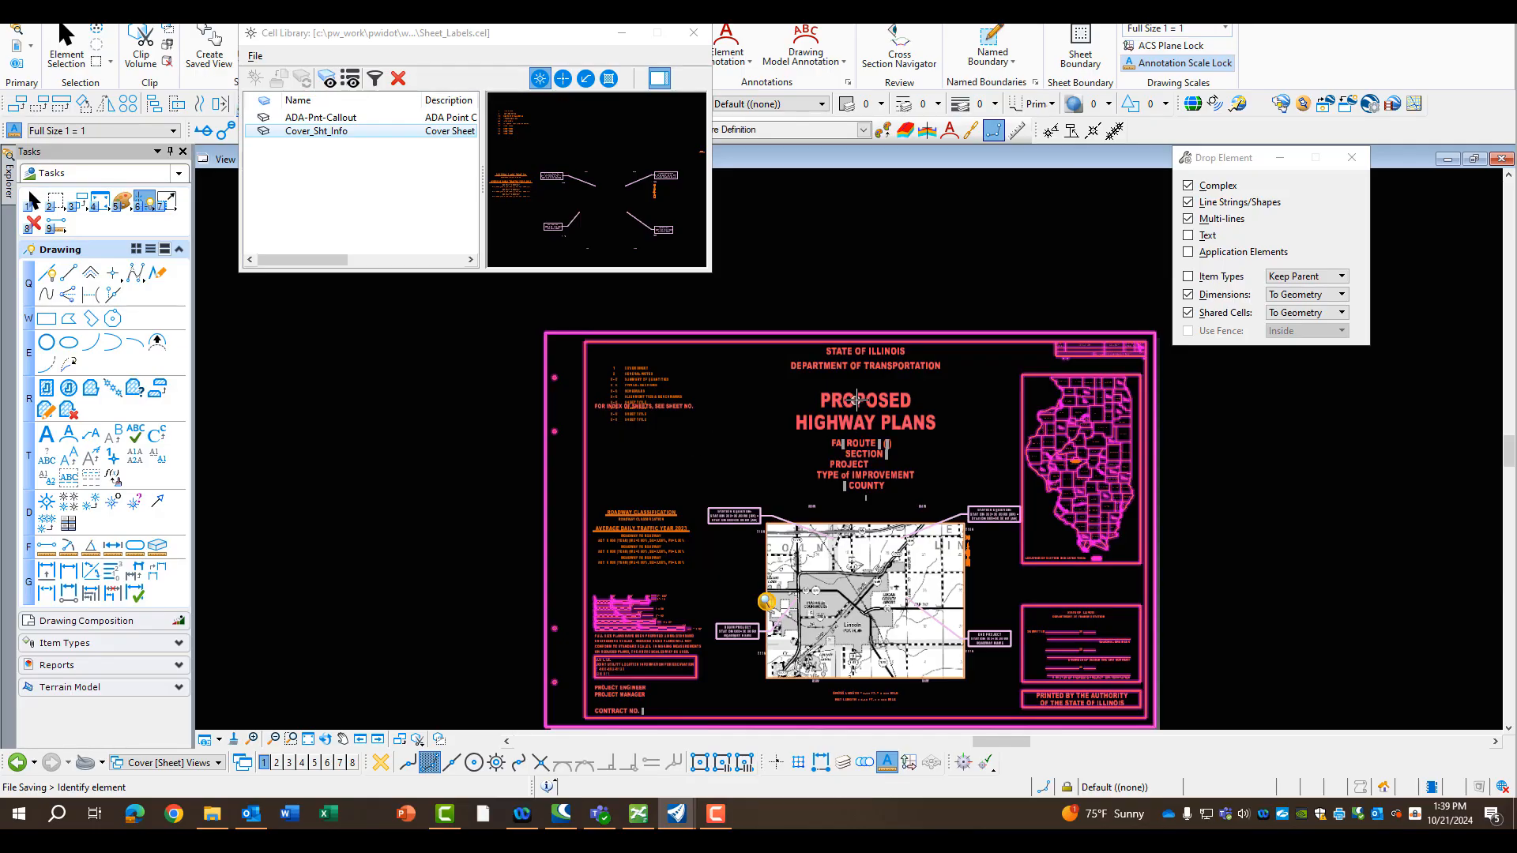
# Move the sheet index list so it sits directly below the "FOR INDEX OF SHEETS, SEE SHEET NO." heading
pyautogui.moveTo(859, 398)
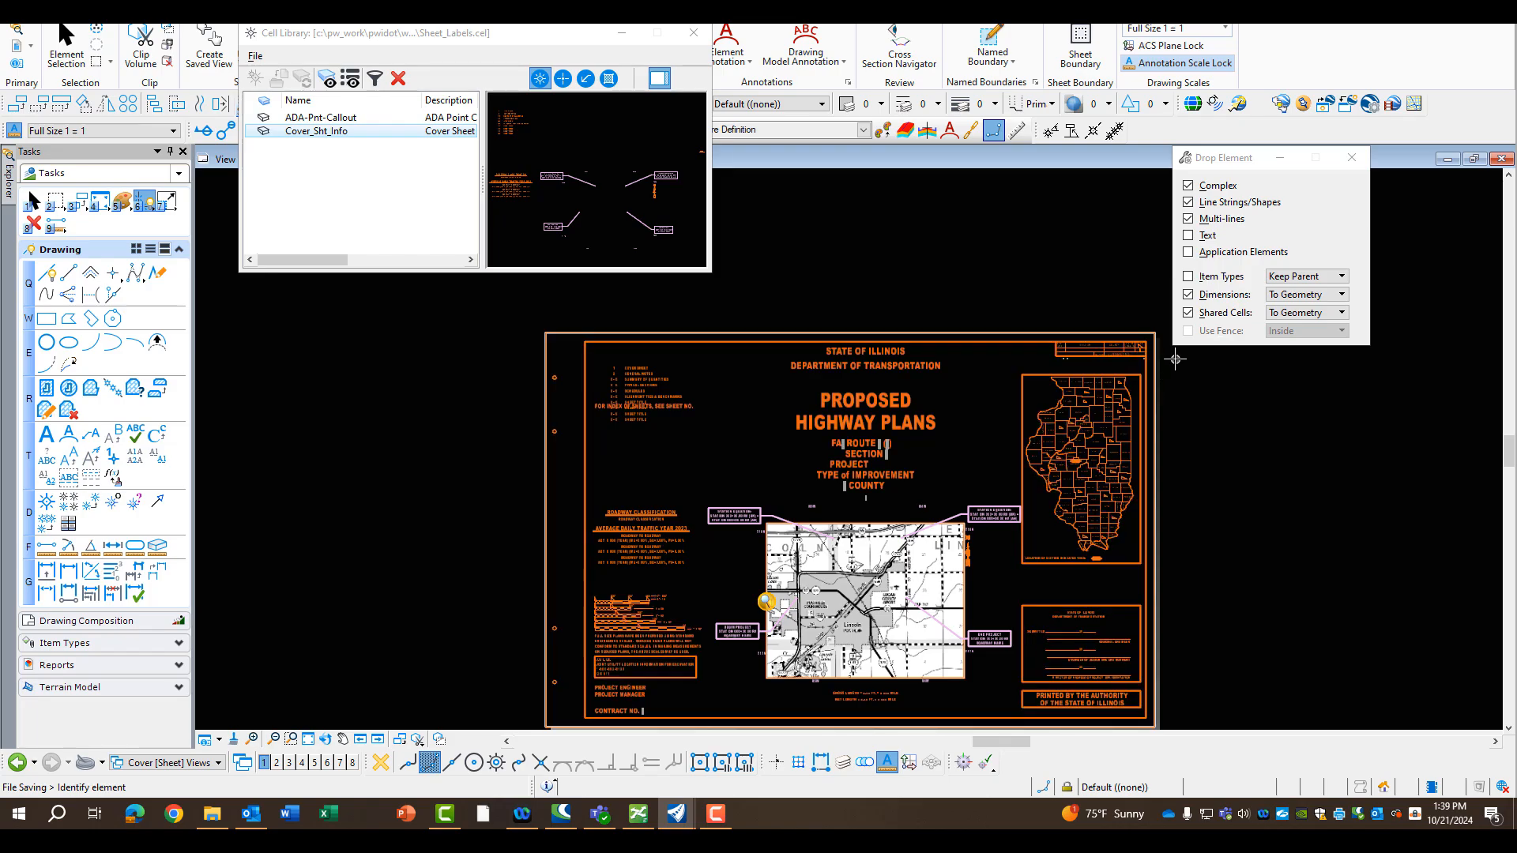
pyautogui.scroll(5, 1168, 355)
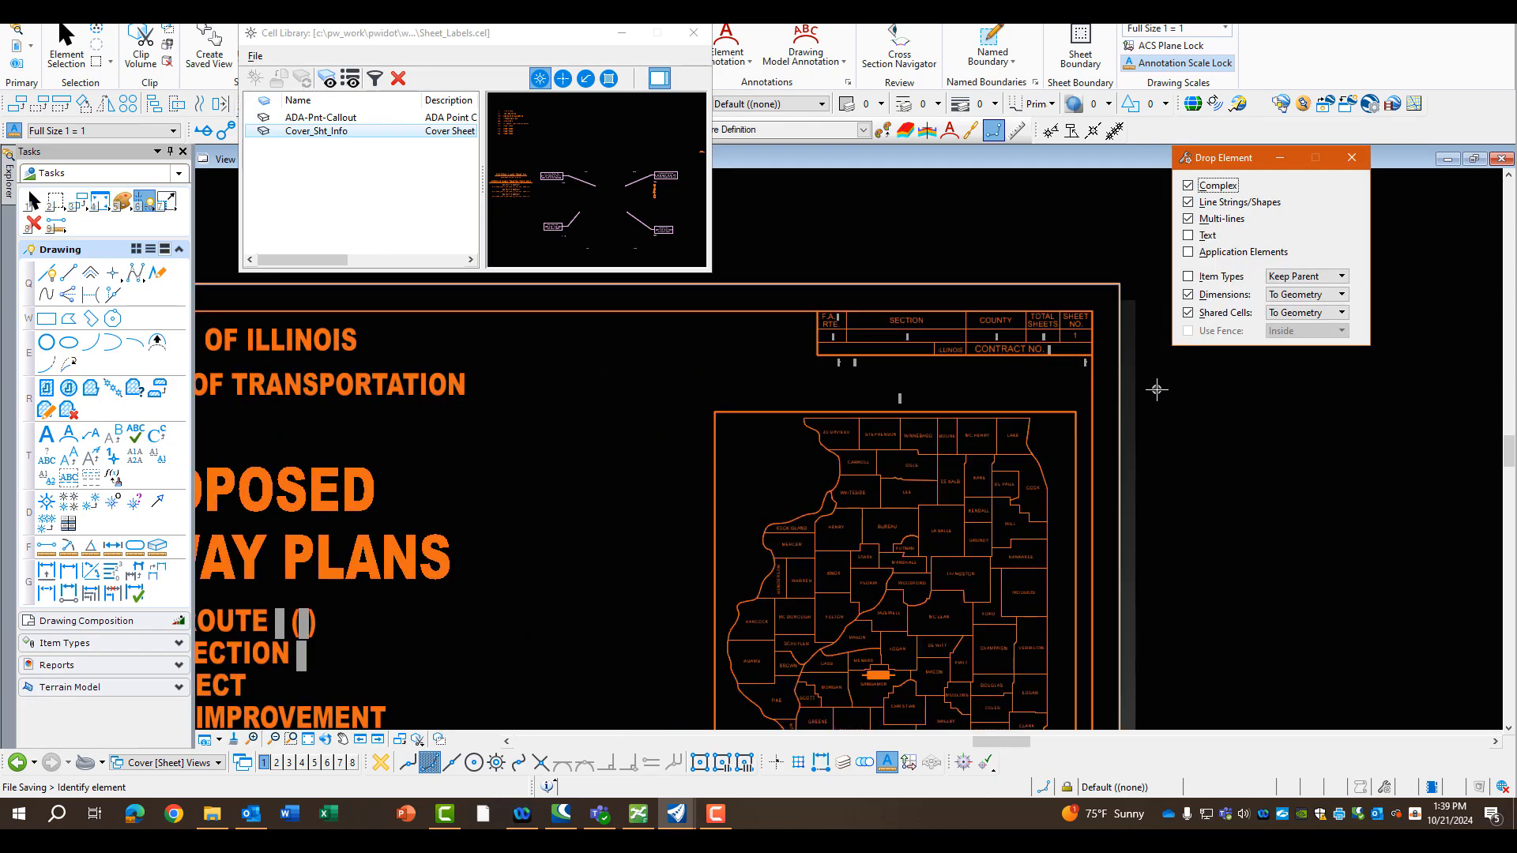
pyautogui.scroll(-5, 1153, 388)
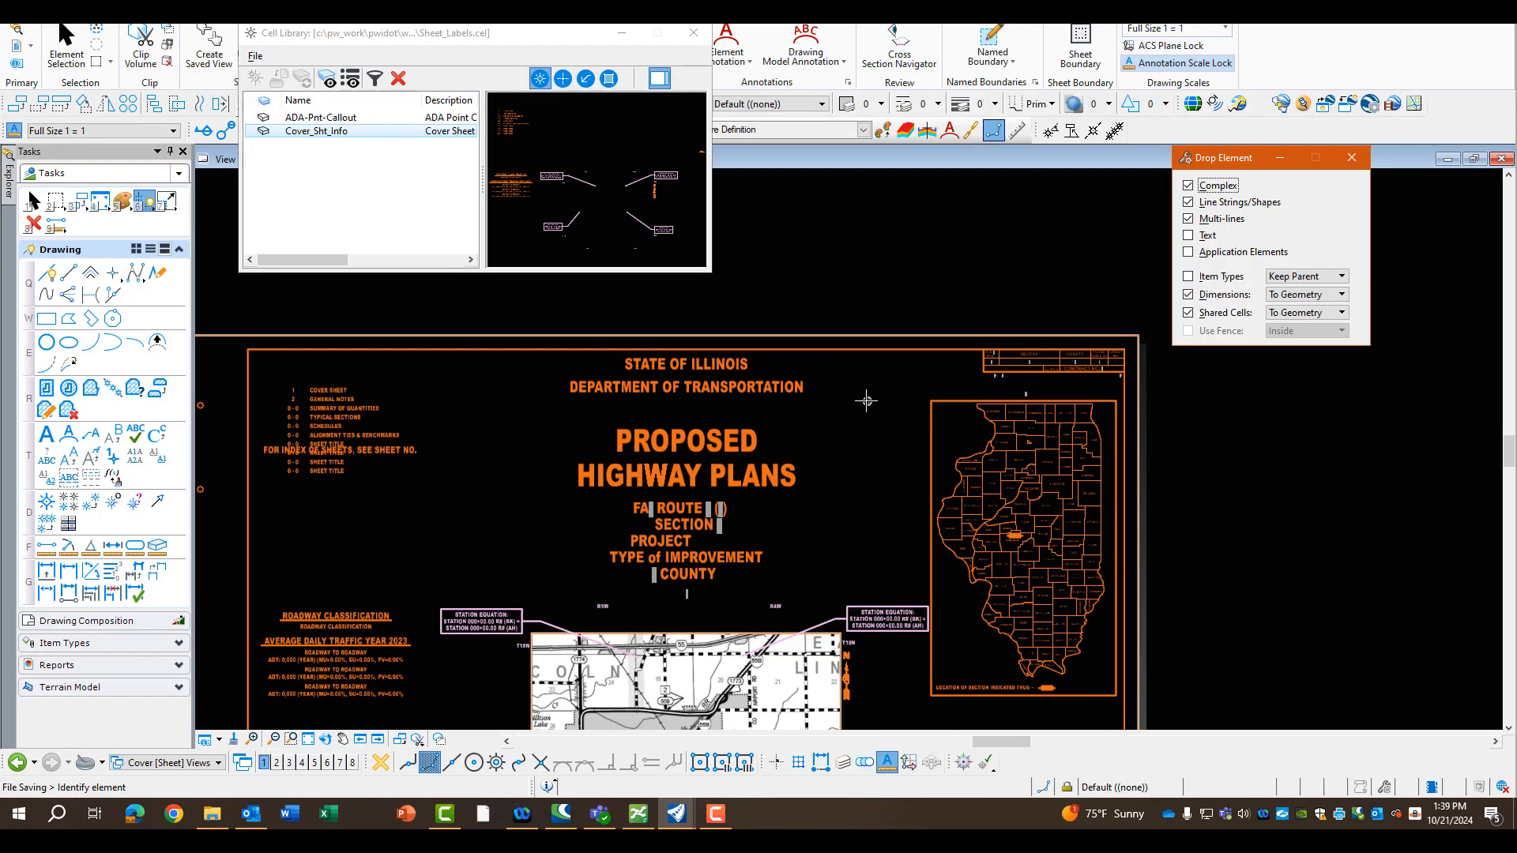
pyautogui.scroll(-2, 864, 401)
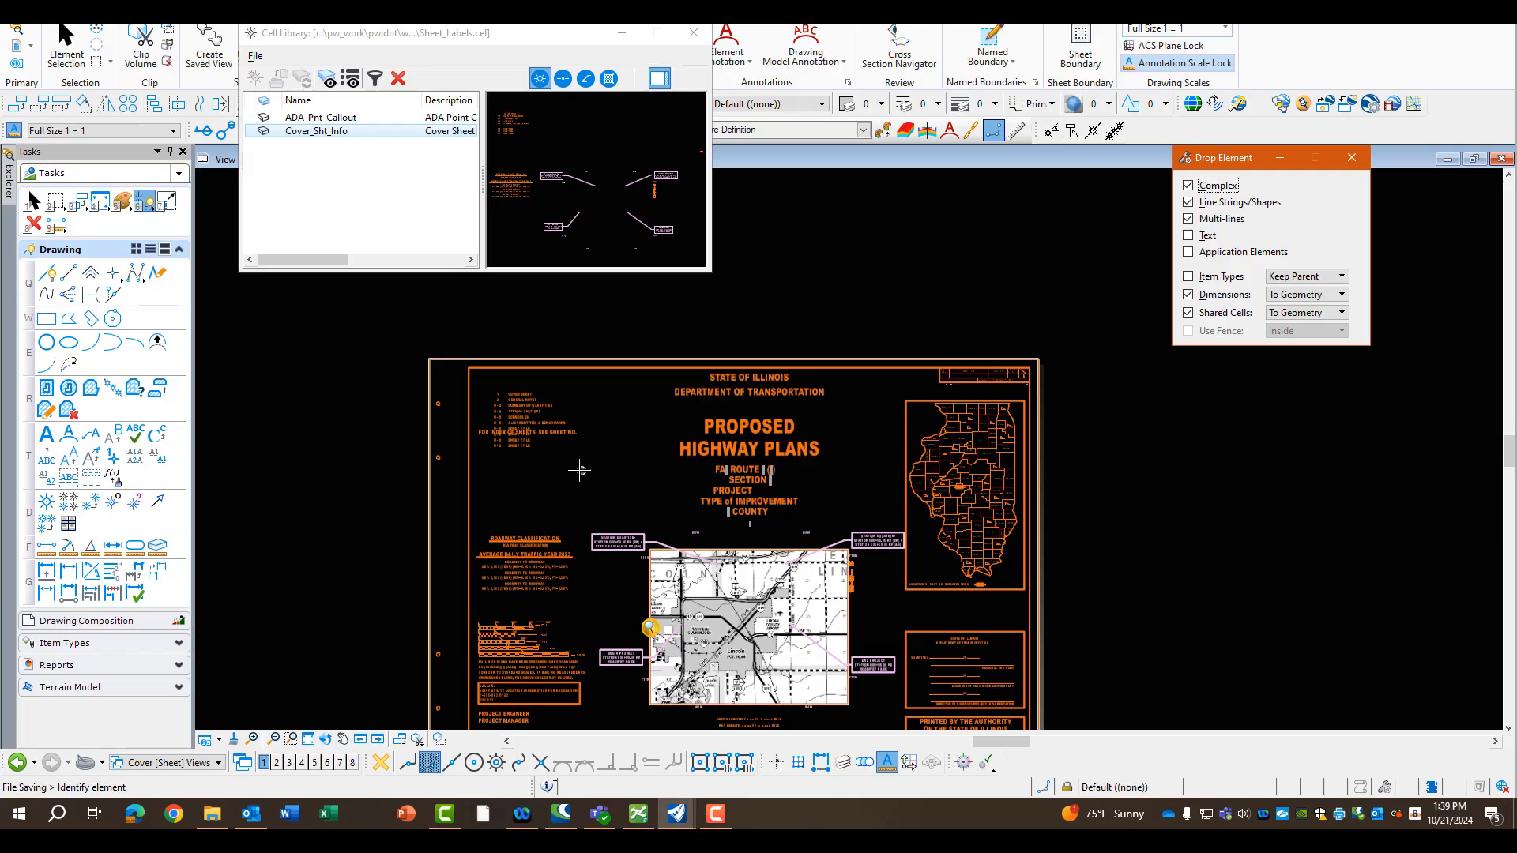
pyautogui.press('Escape')
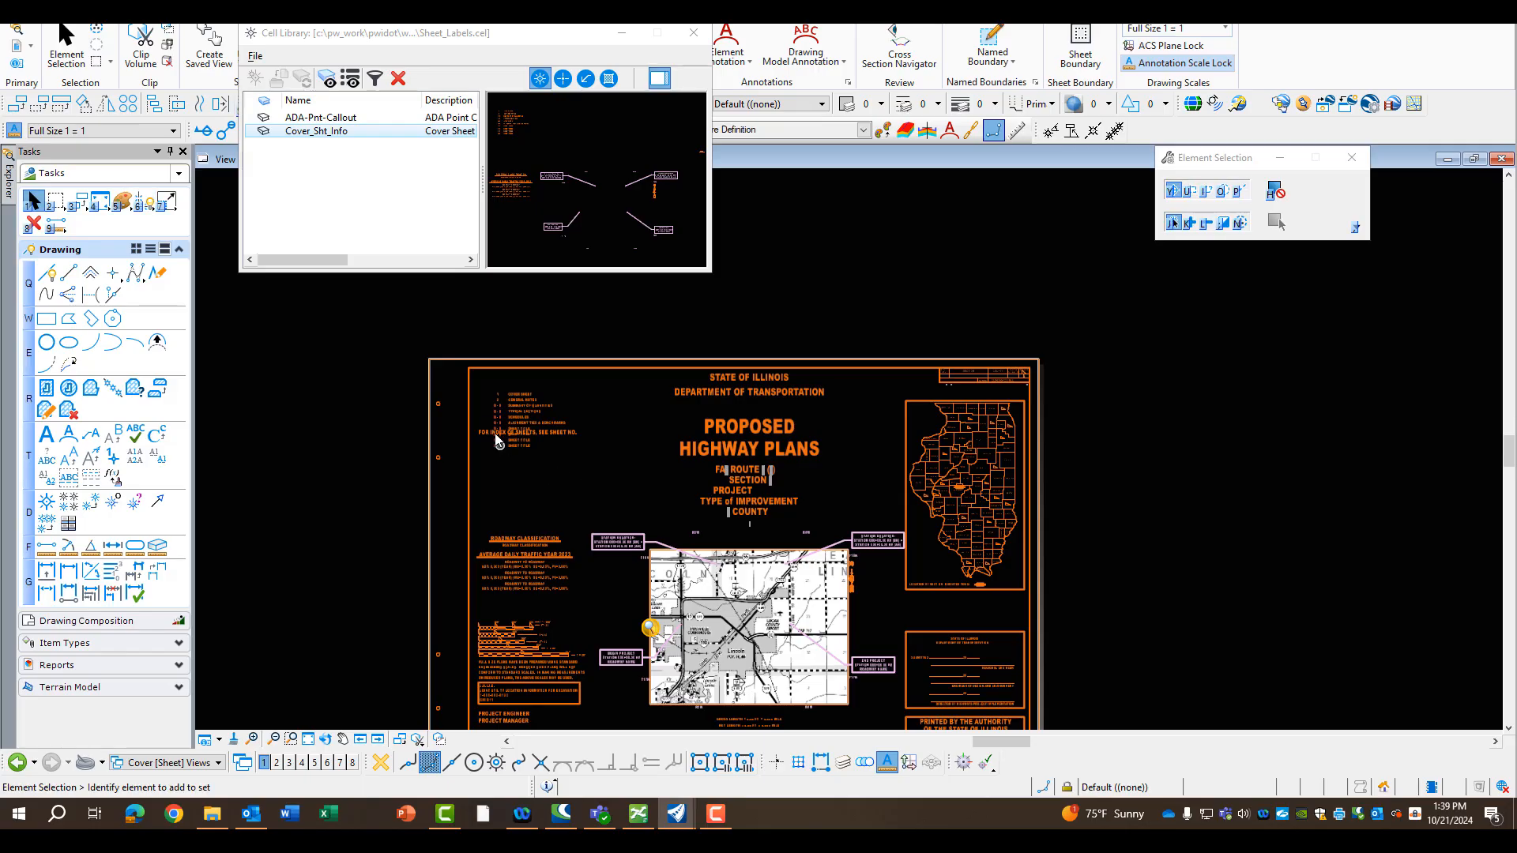
pyautogui.scroll(2, 494, 433)
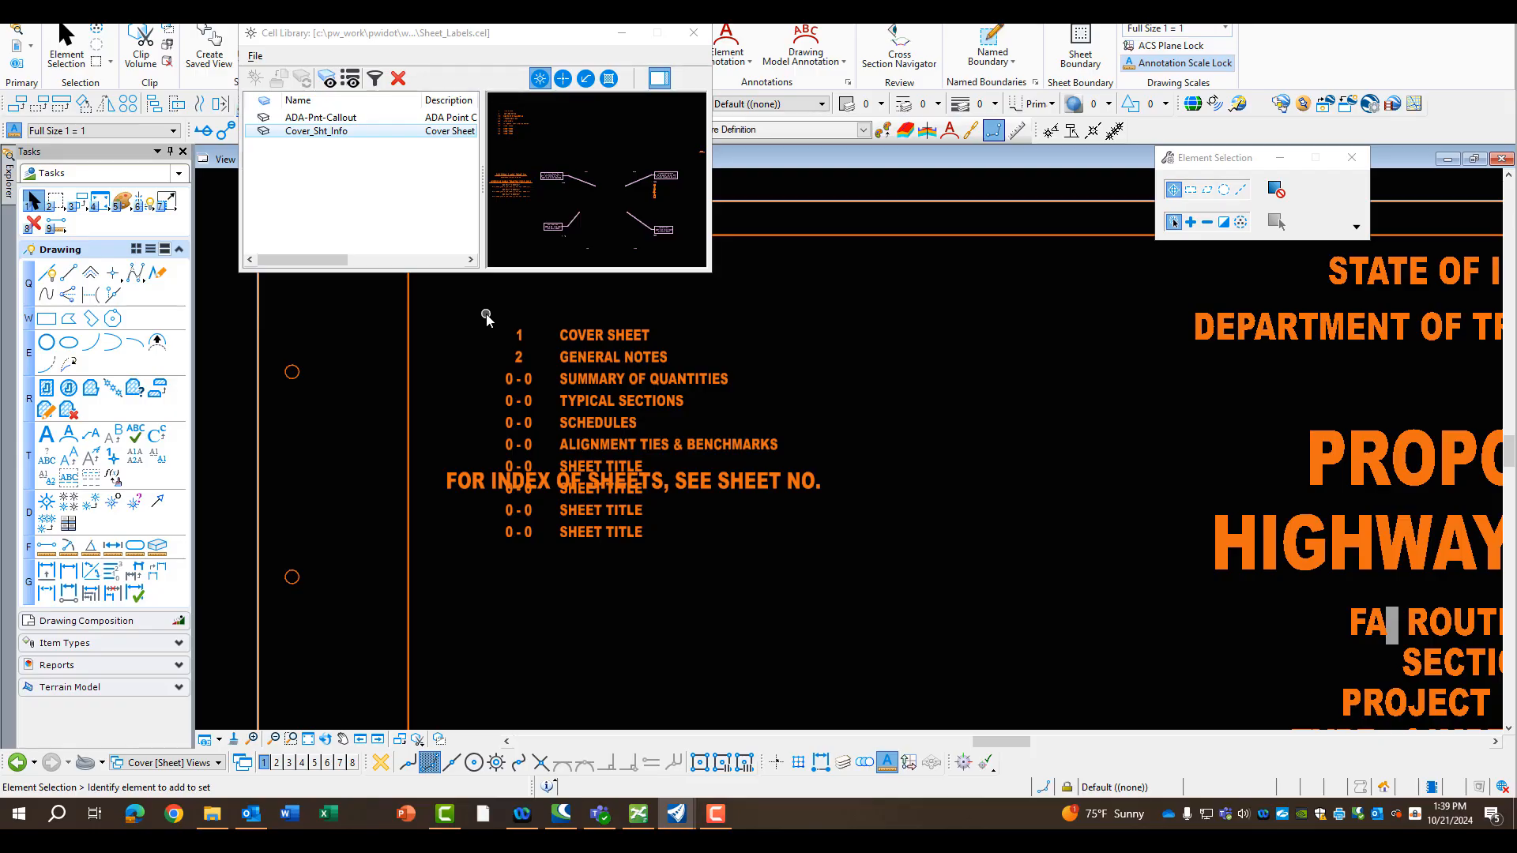
pyautogui.moveTo(490, 315); pyautogui.dragTo(796, 566)
pyautogui.click(78, 202)
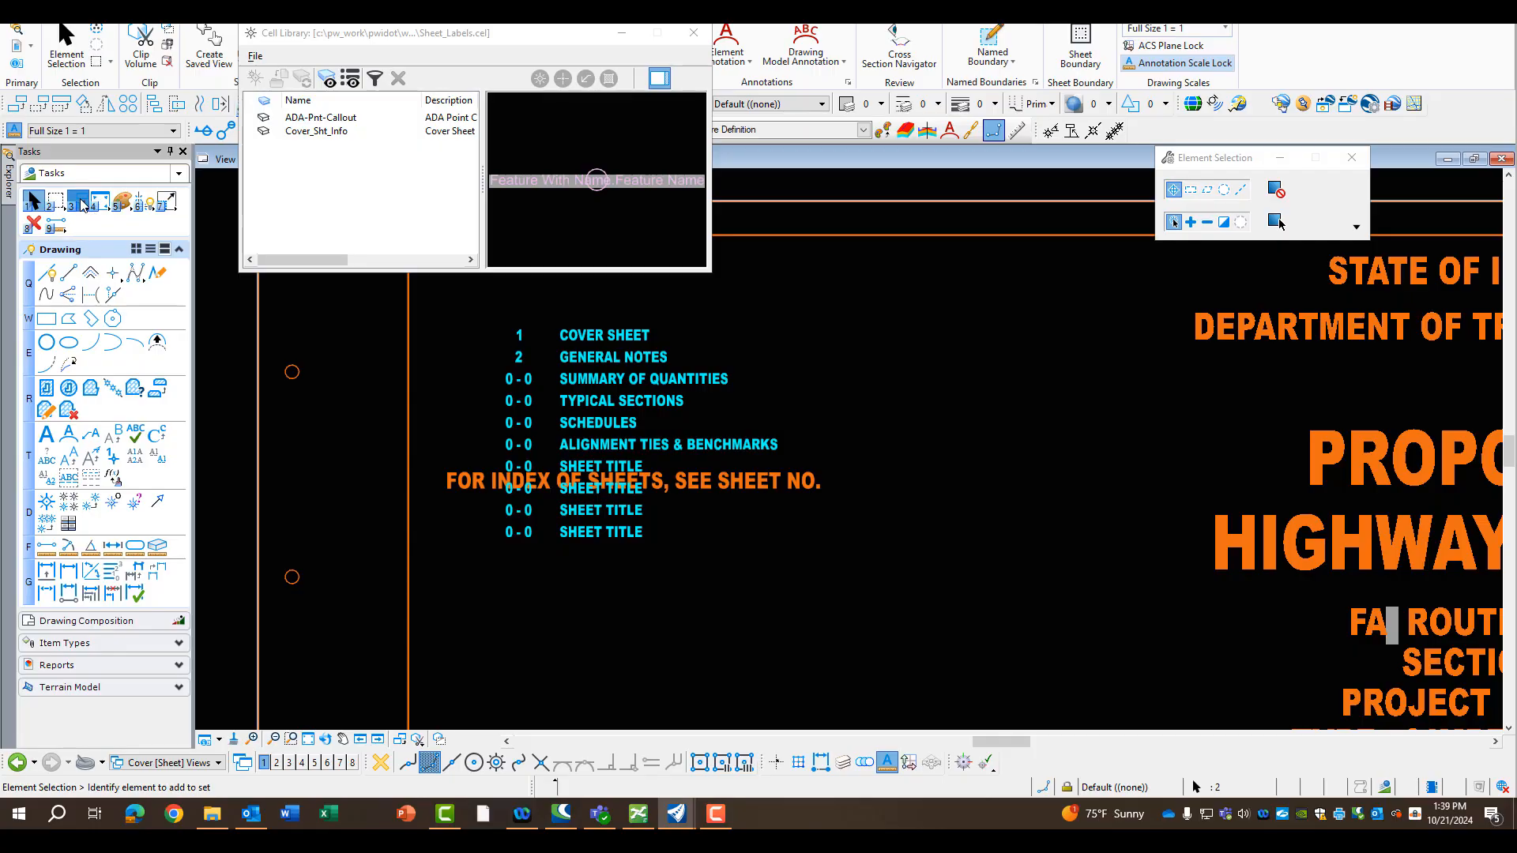
pyautogui.click(121, 235)
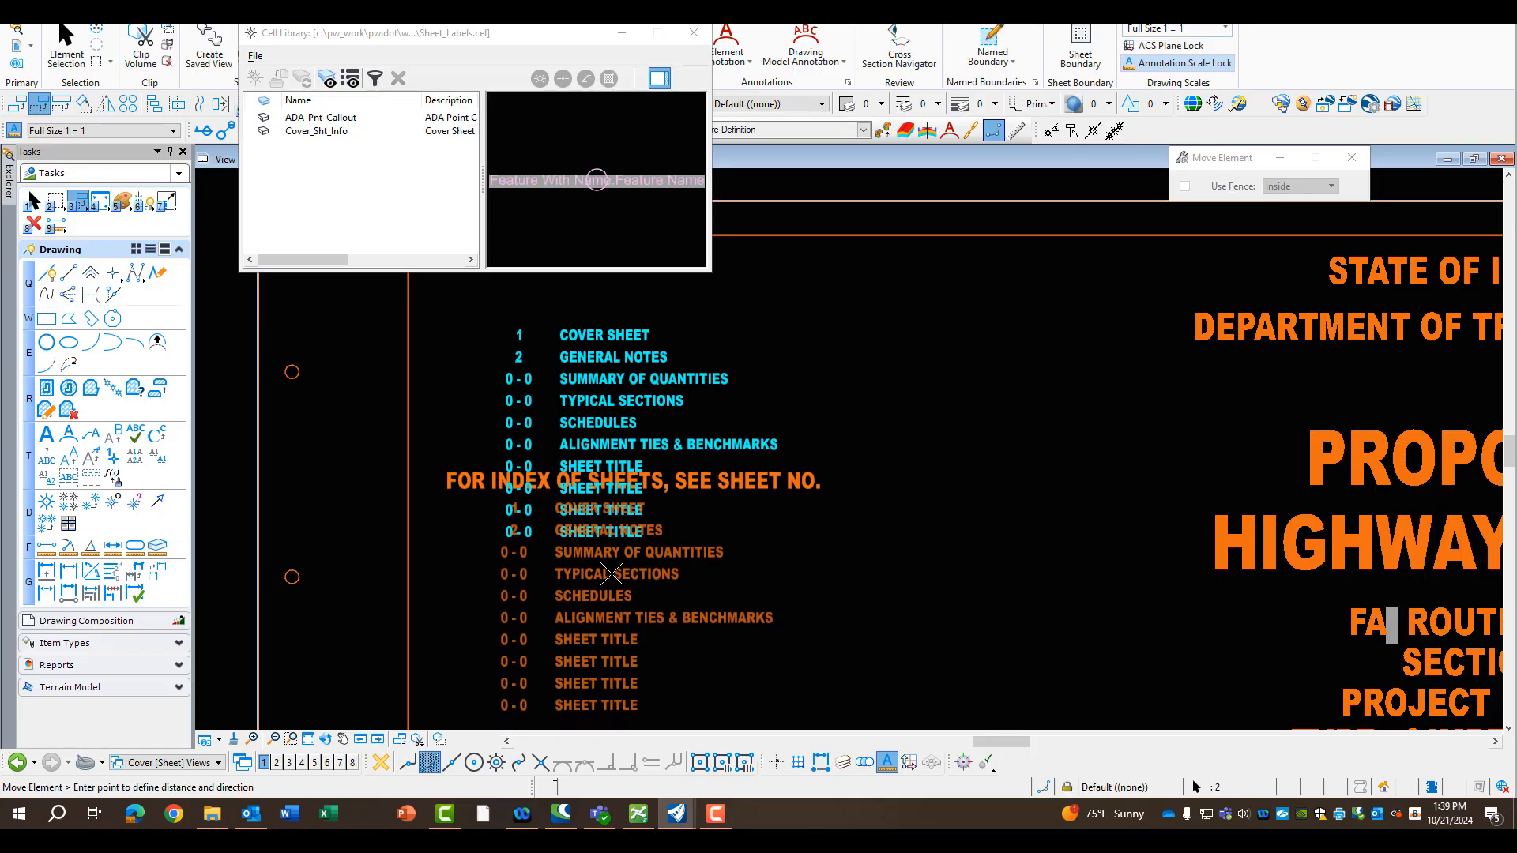
pyautogui.click(612, 575)
pyautogui.rightClick(612, 576)
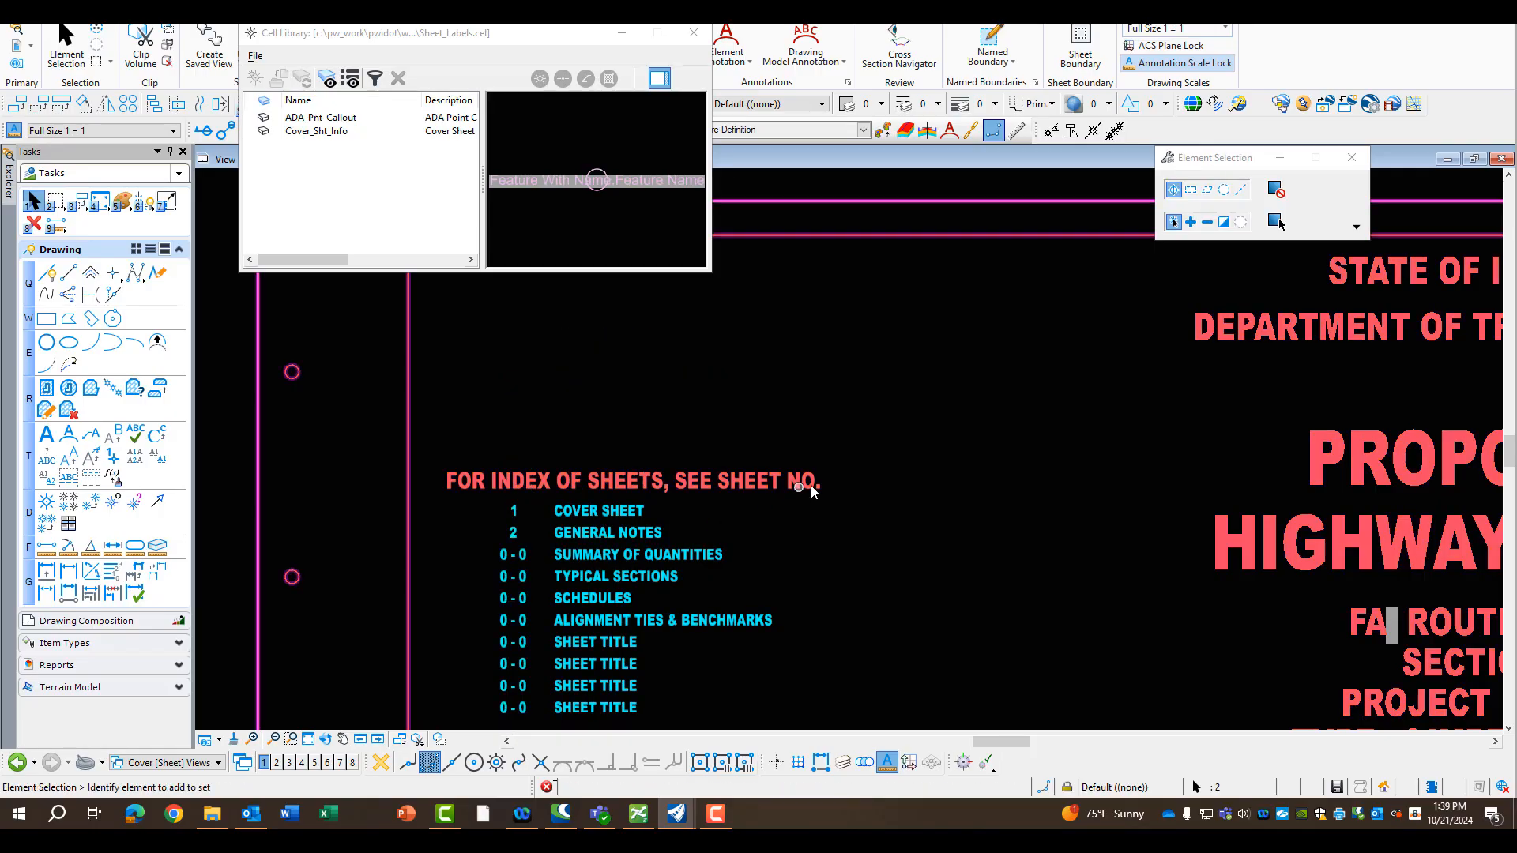
pyautogui.click(772, 336)
# Move the section location marker on the Illinois county map from Sangamon County to just below the Macon County label
pyautogui.scroll(-2, 747, 331)
pyautogui.scroll(-3, 717, 328)
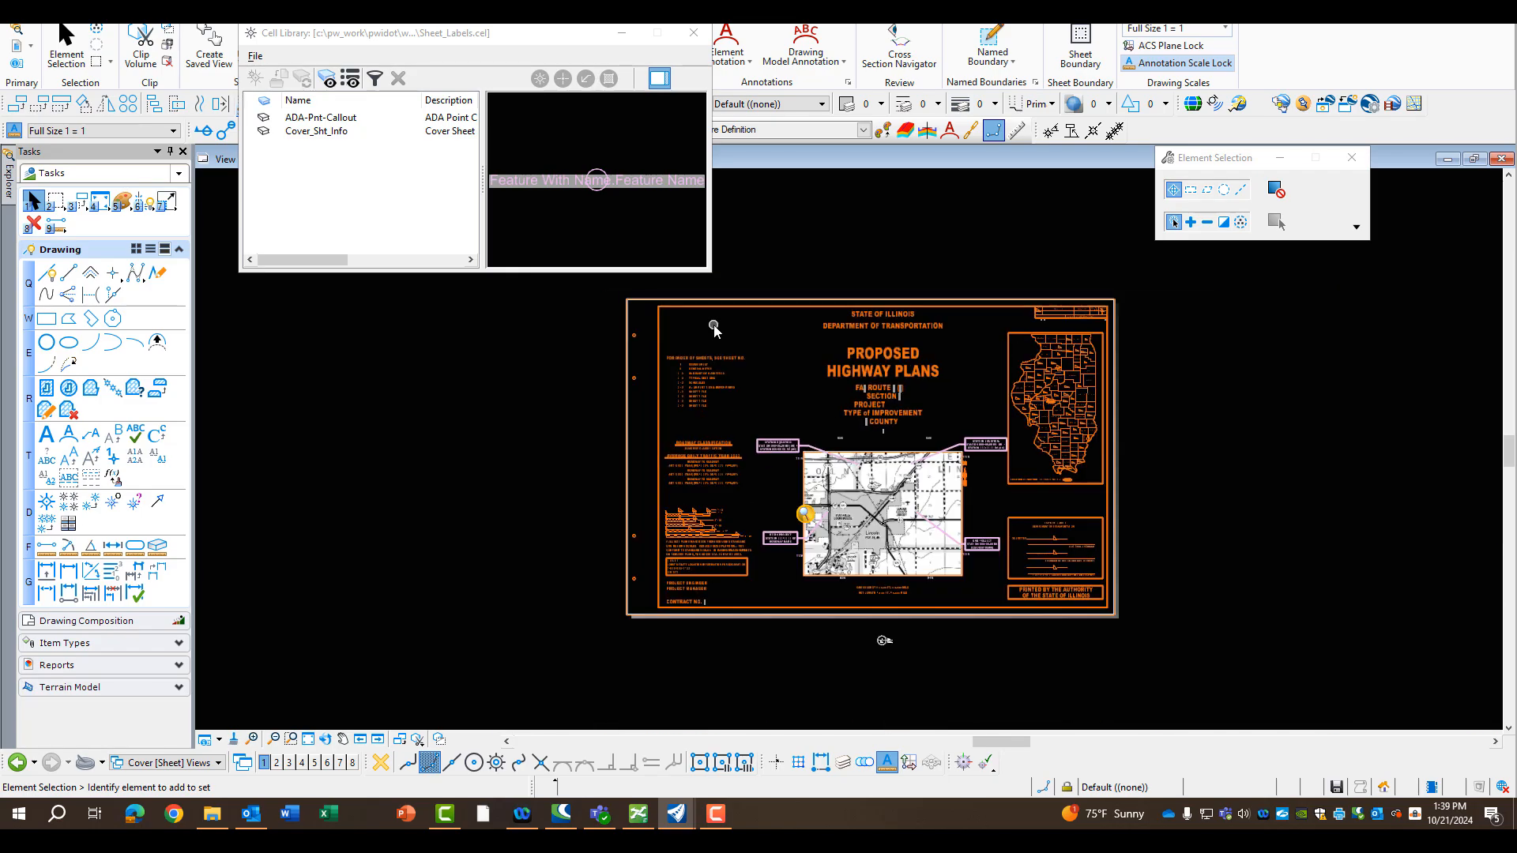
pyautogui.scroll(4, 733, 467)
pyautogui.scroll(2, 733, 467)
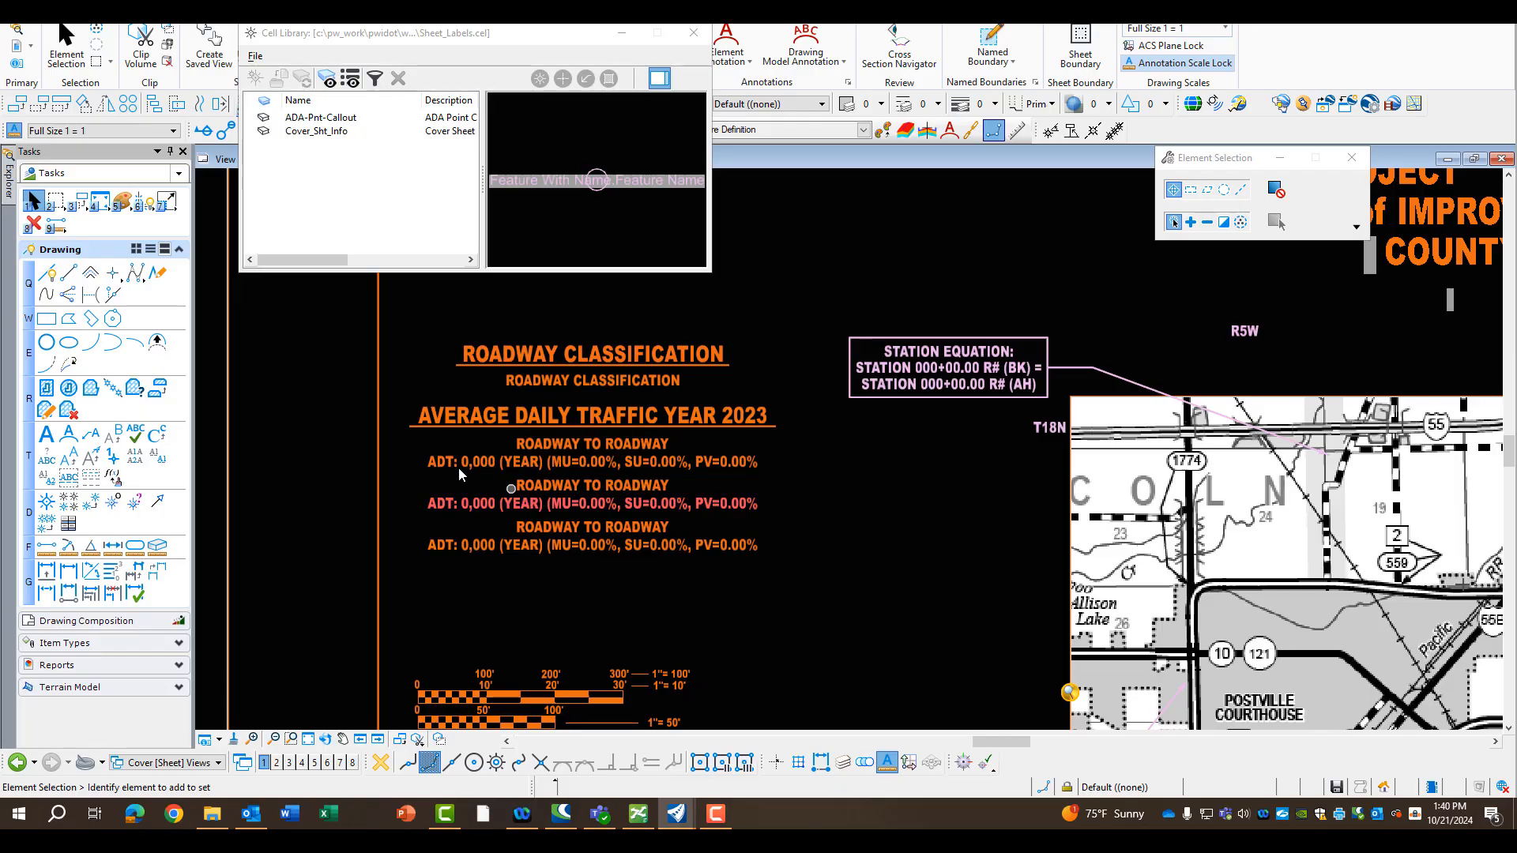
pyautogui.scroll(-5, 316, 467)
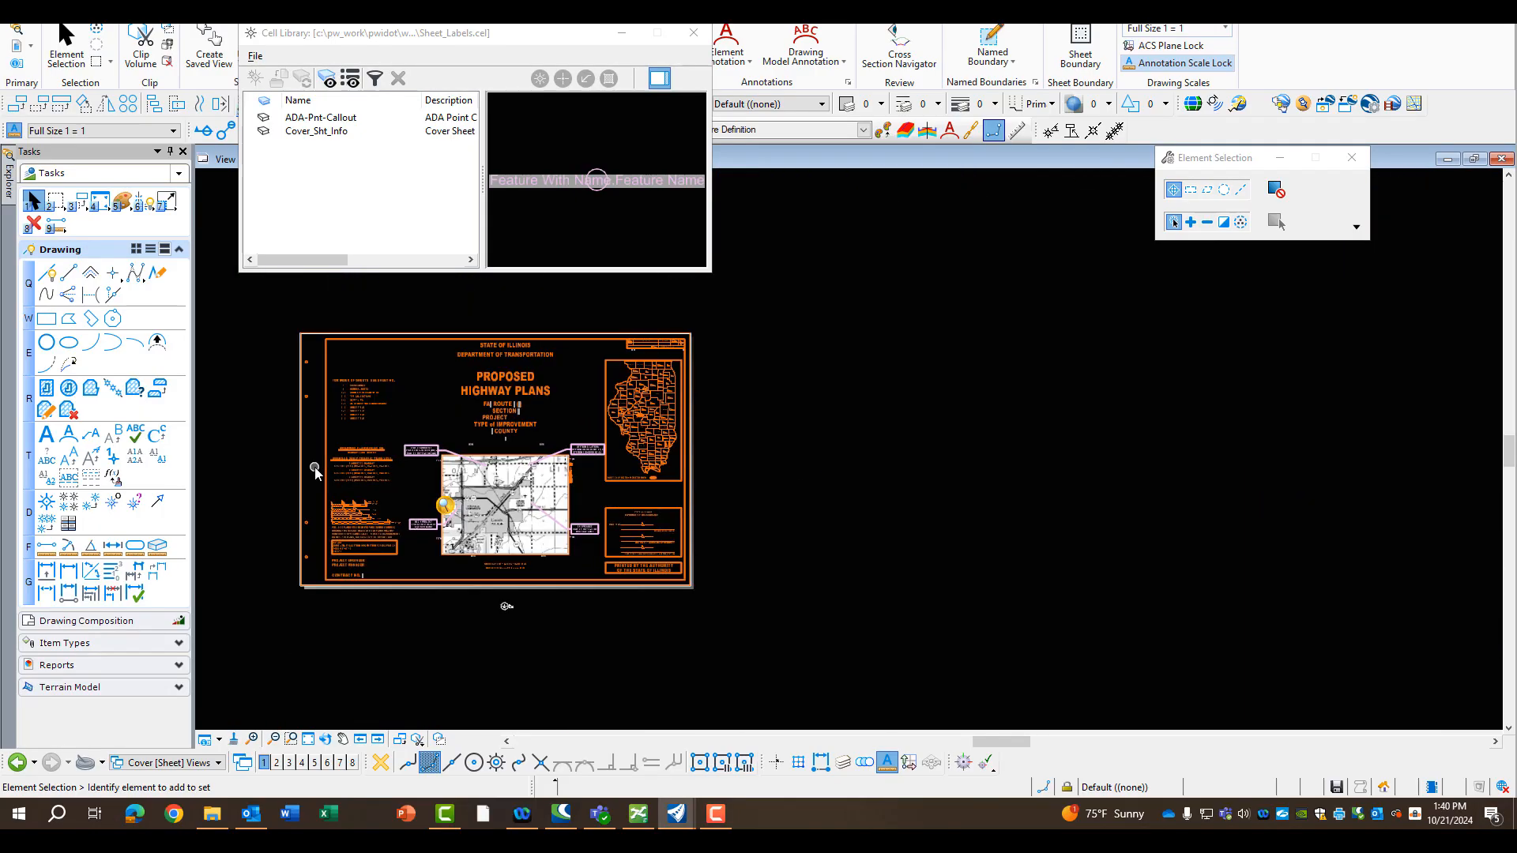
pyautogui.scroll(-1, 314, 467)
pyautogui.scroll(6, 520, 429)
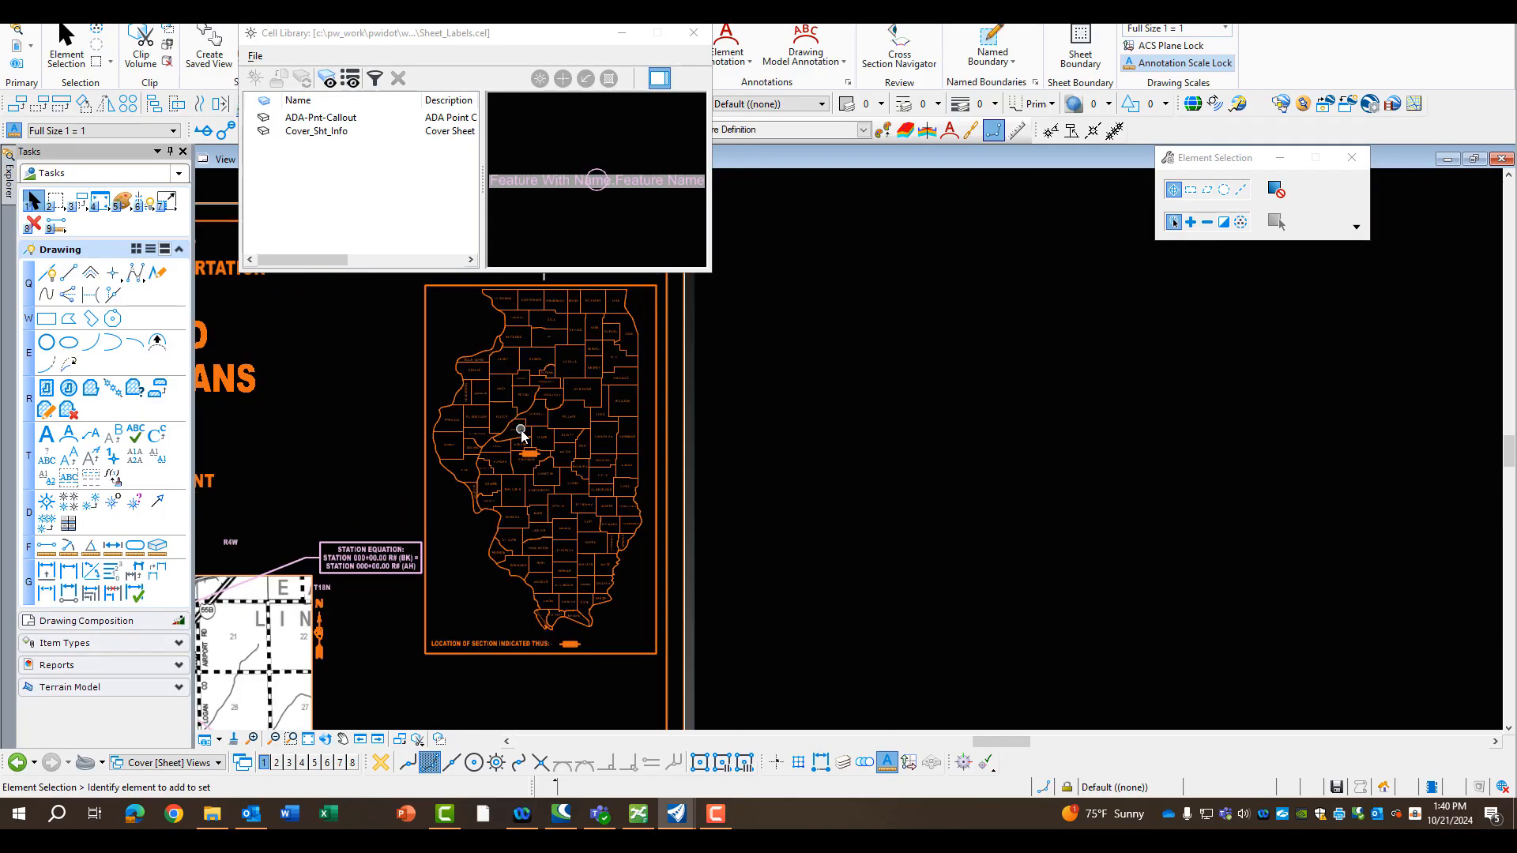
pyautogui.scroll(8, 520, 430)
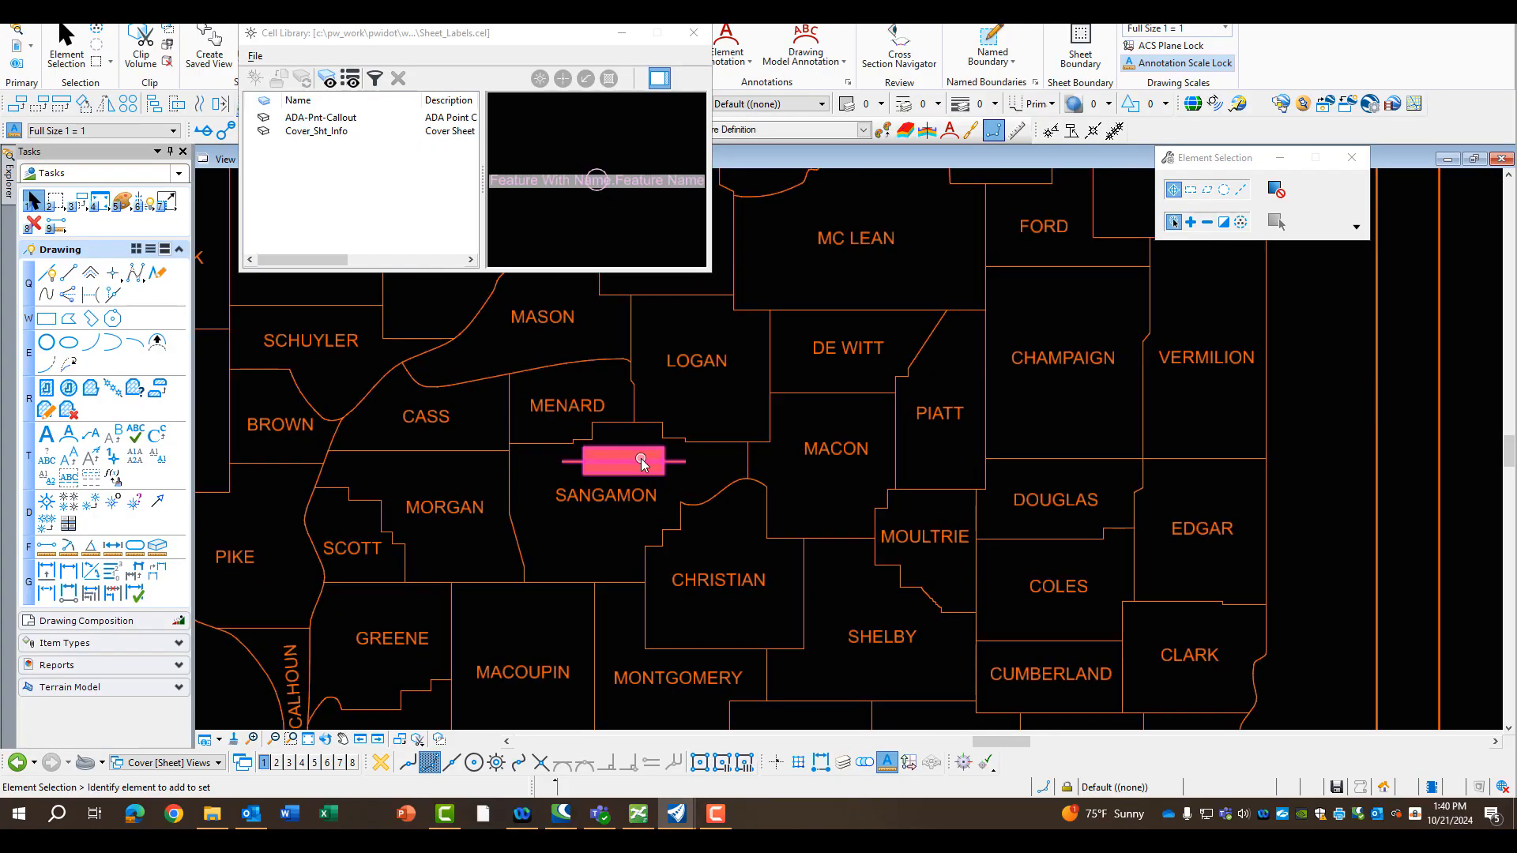
pyautogui.click(92, 204)
pyautogui.click(117, 241)
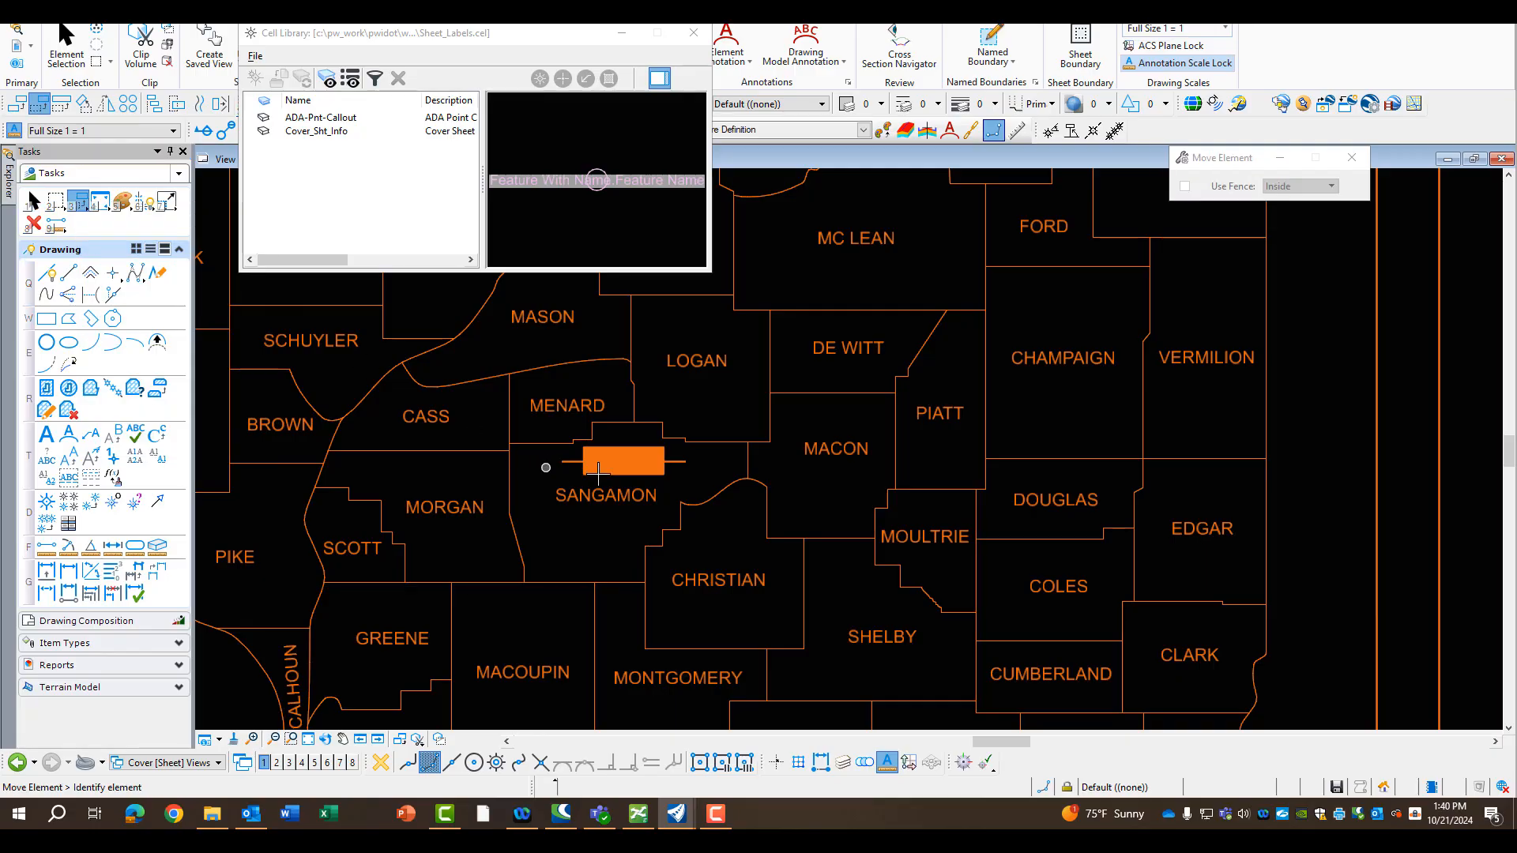
pyautogui.click(644, 463)
pyautogui.click(838, 514)
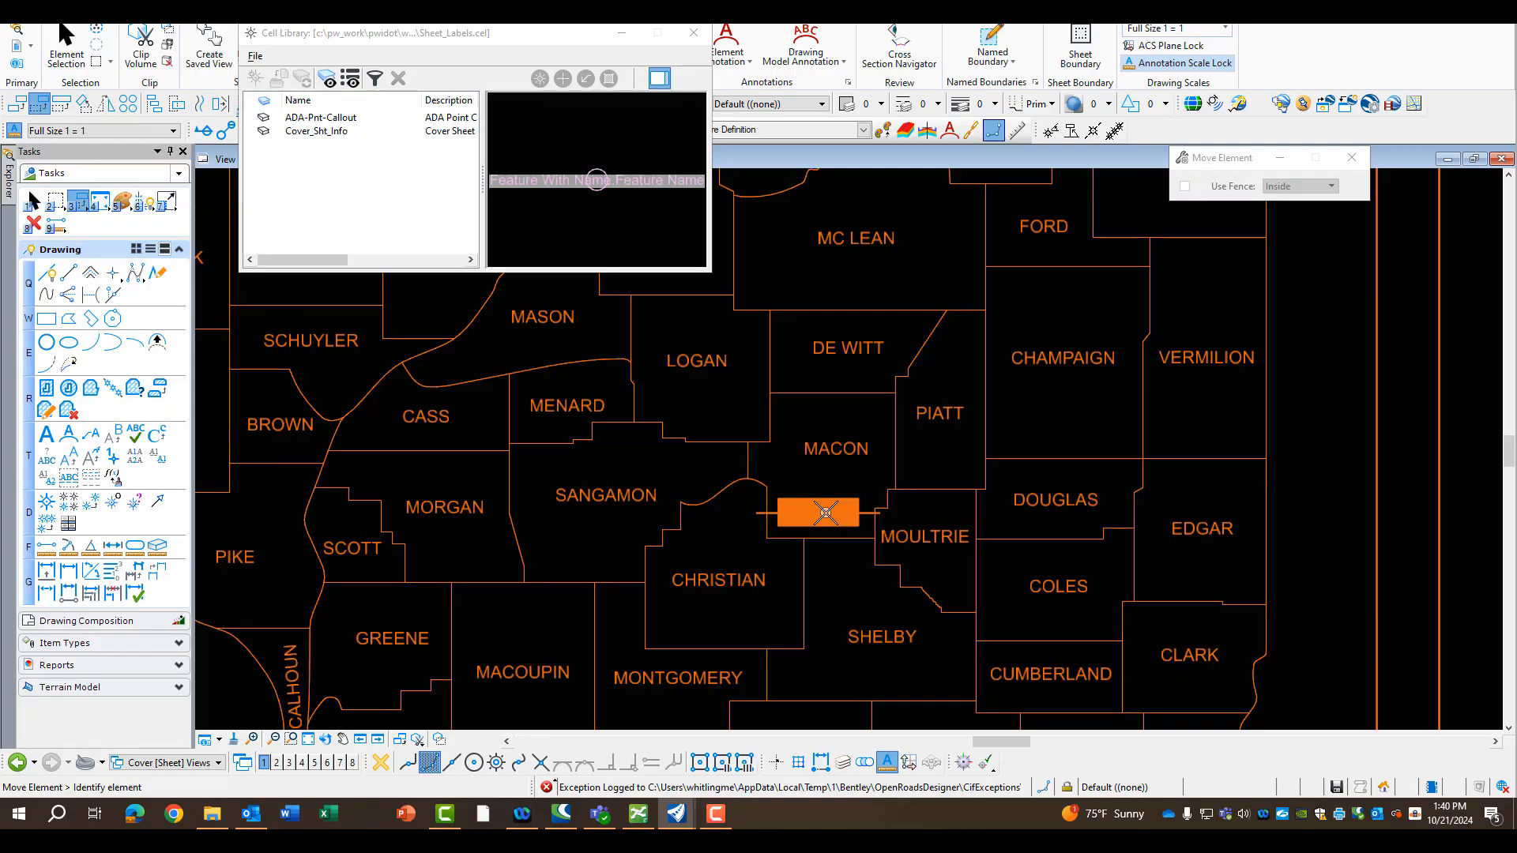
# Examine the station equation callouts and the range and township labels around the location map, and the route and county title text
pyautogui.scroll(-4, 885, 429)
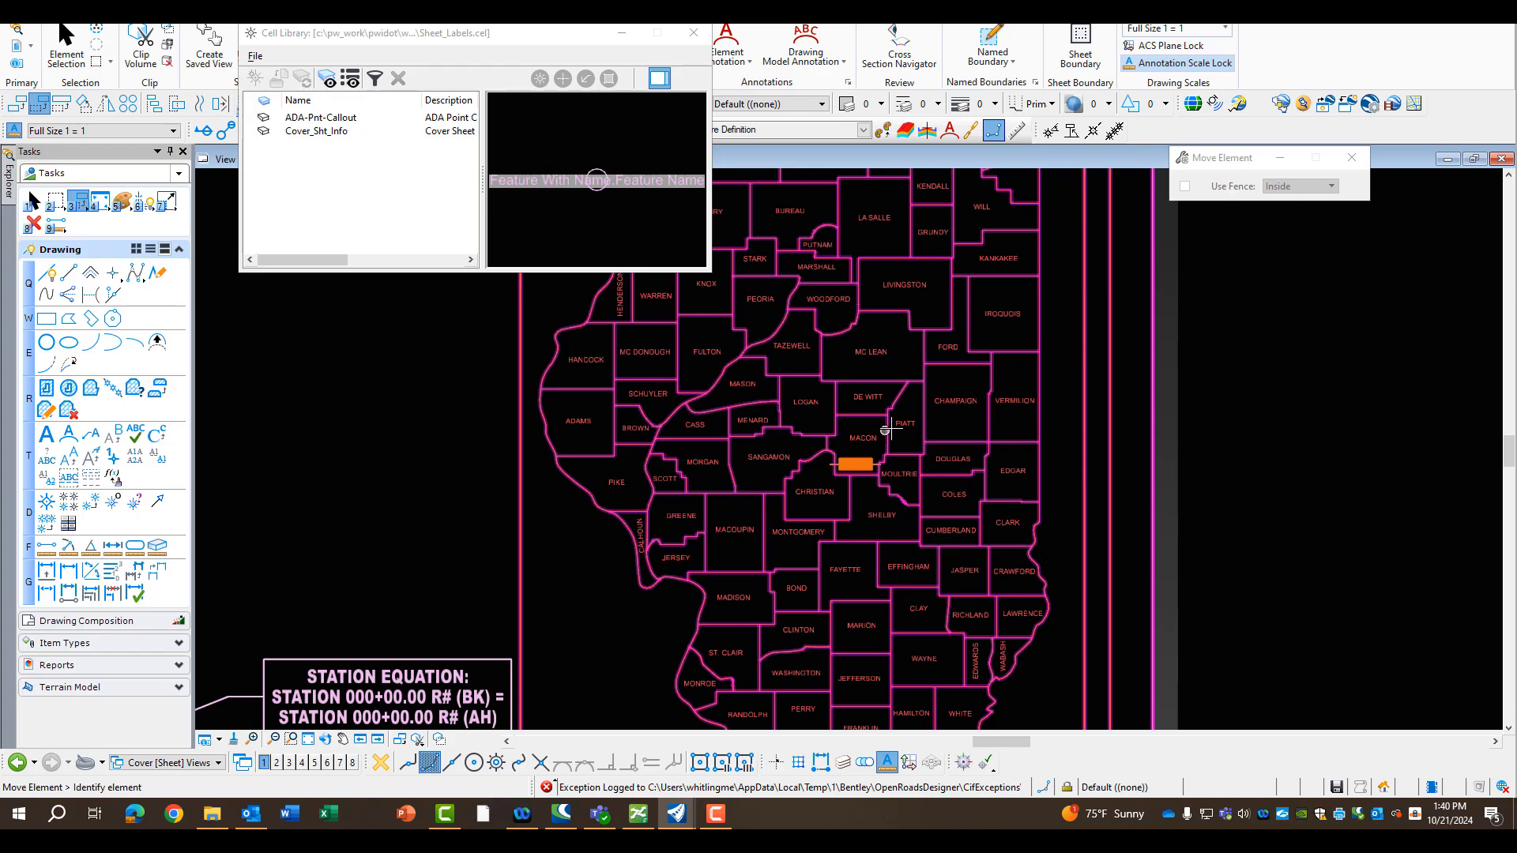
pyautogui.scroll(-4, 909, 424)
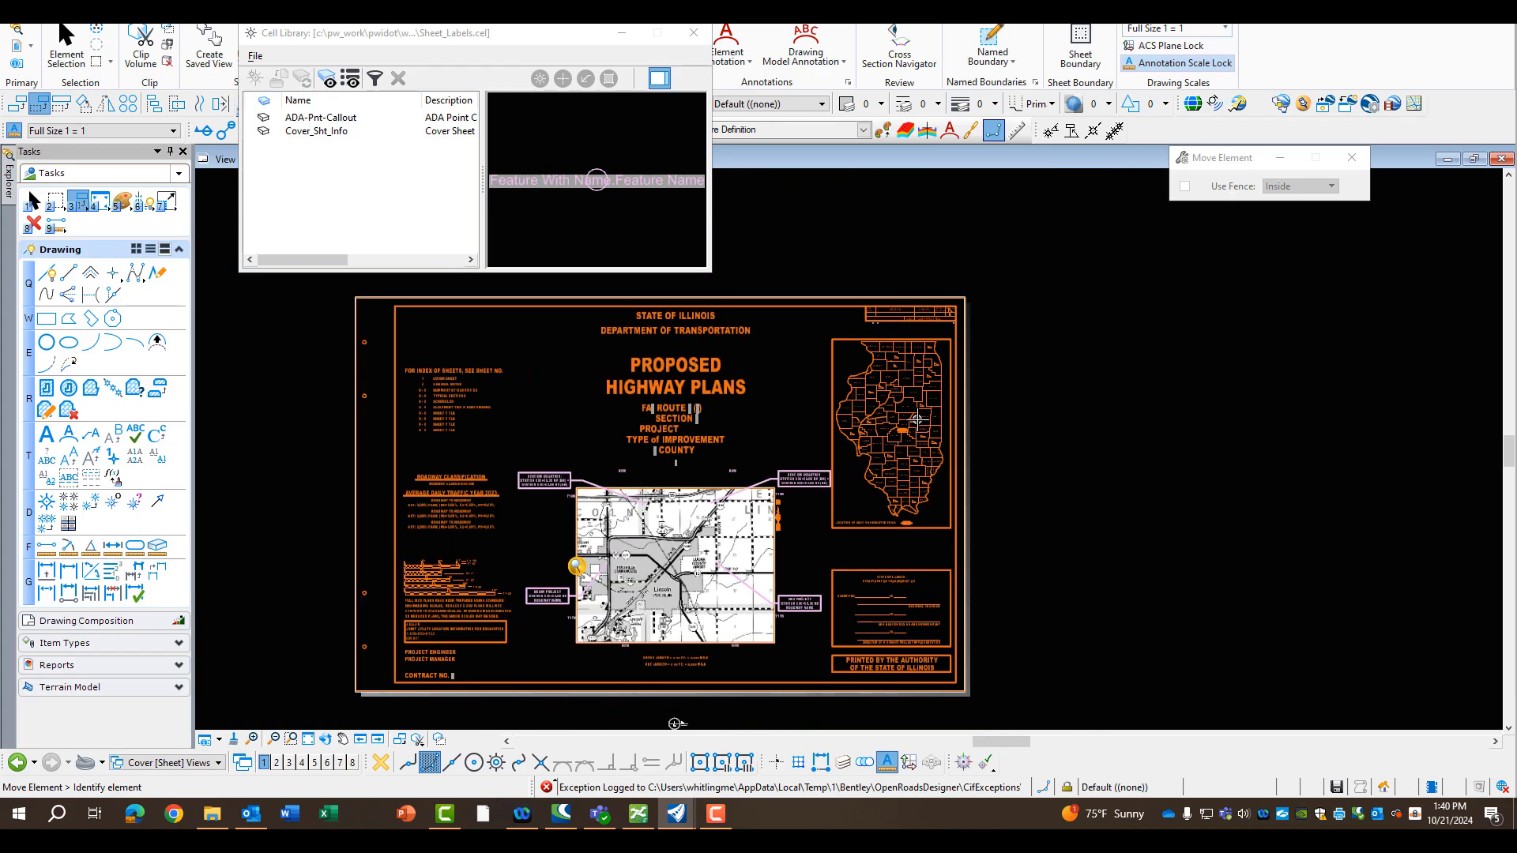
pyautogui.scroll(2, 607, 647)
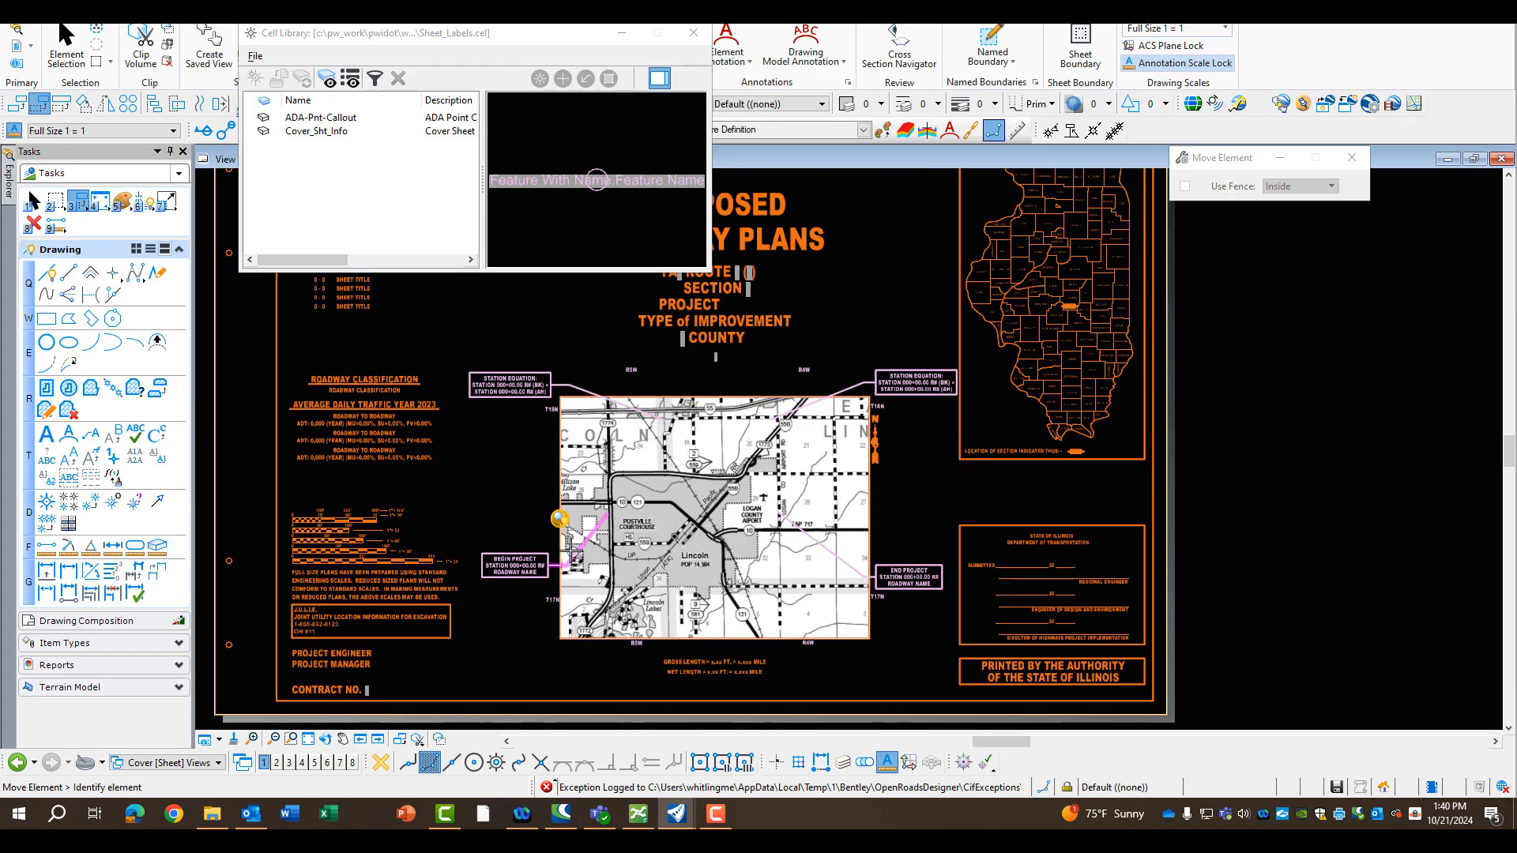
pyautogui.scroll(3, 633, 368)
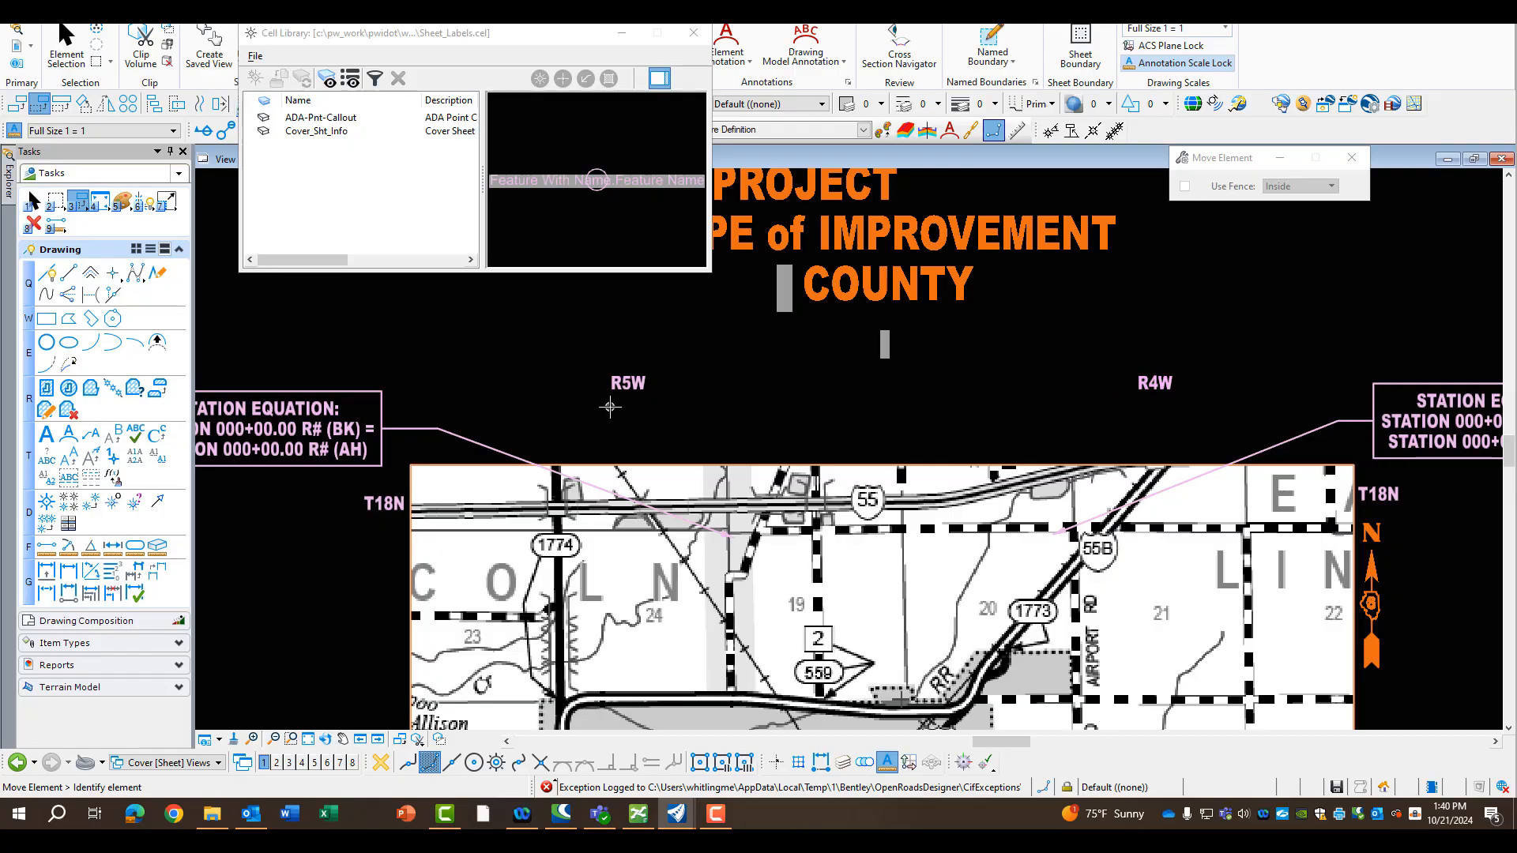
pyautogui.scroll(-1, 703, 368)
pyautogui.scroll(-2, 715, 366)
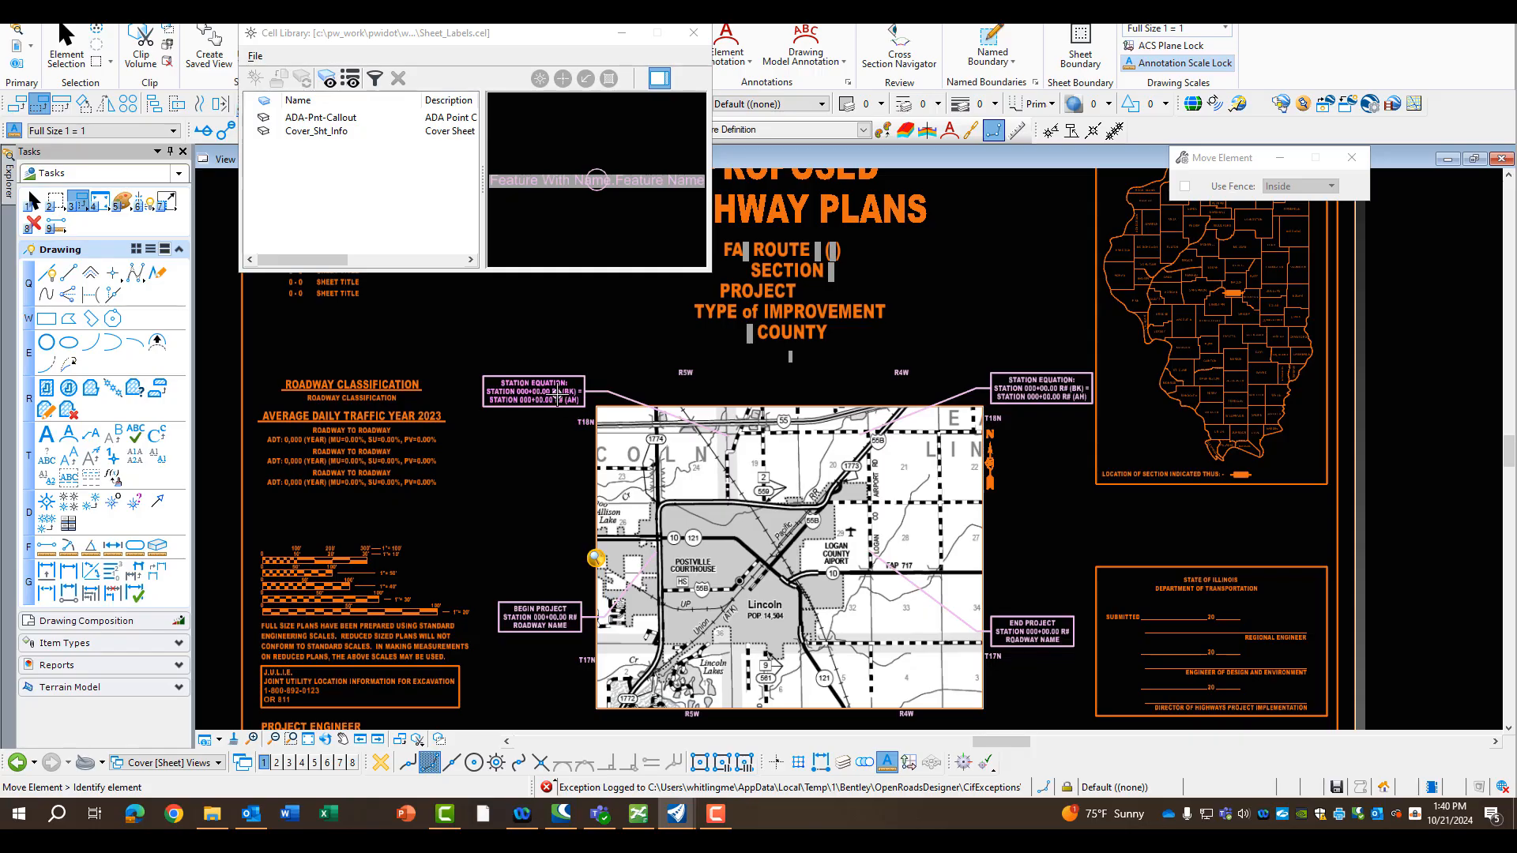
pyautogui.scroll(2, 580, 379)
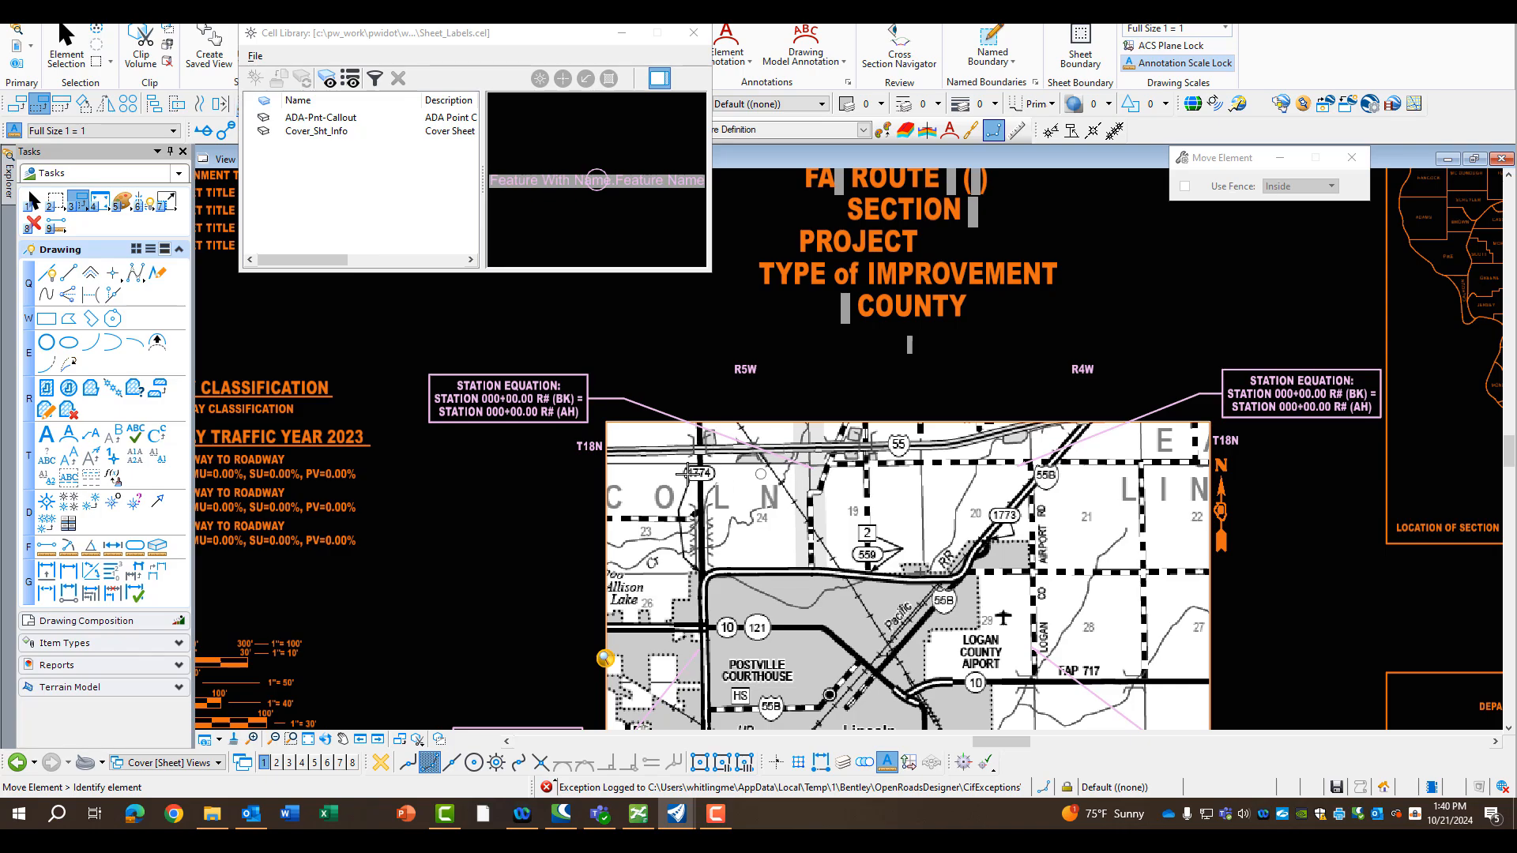
pyautogui.scroll(-2, 616, 471)
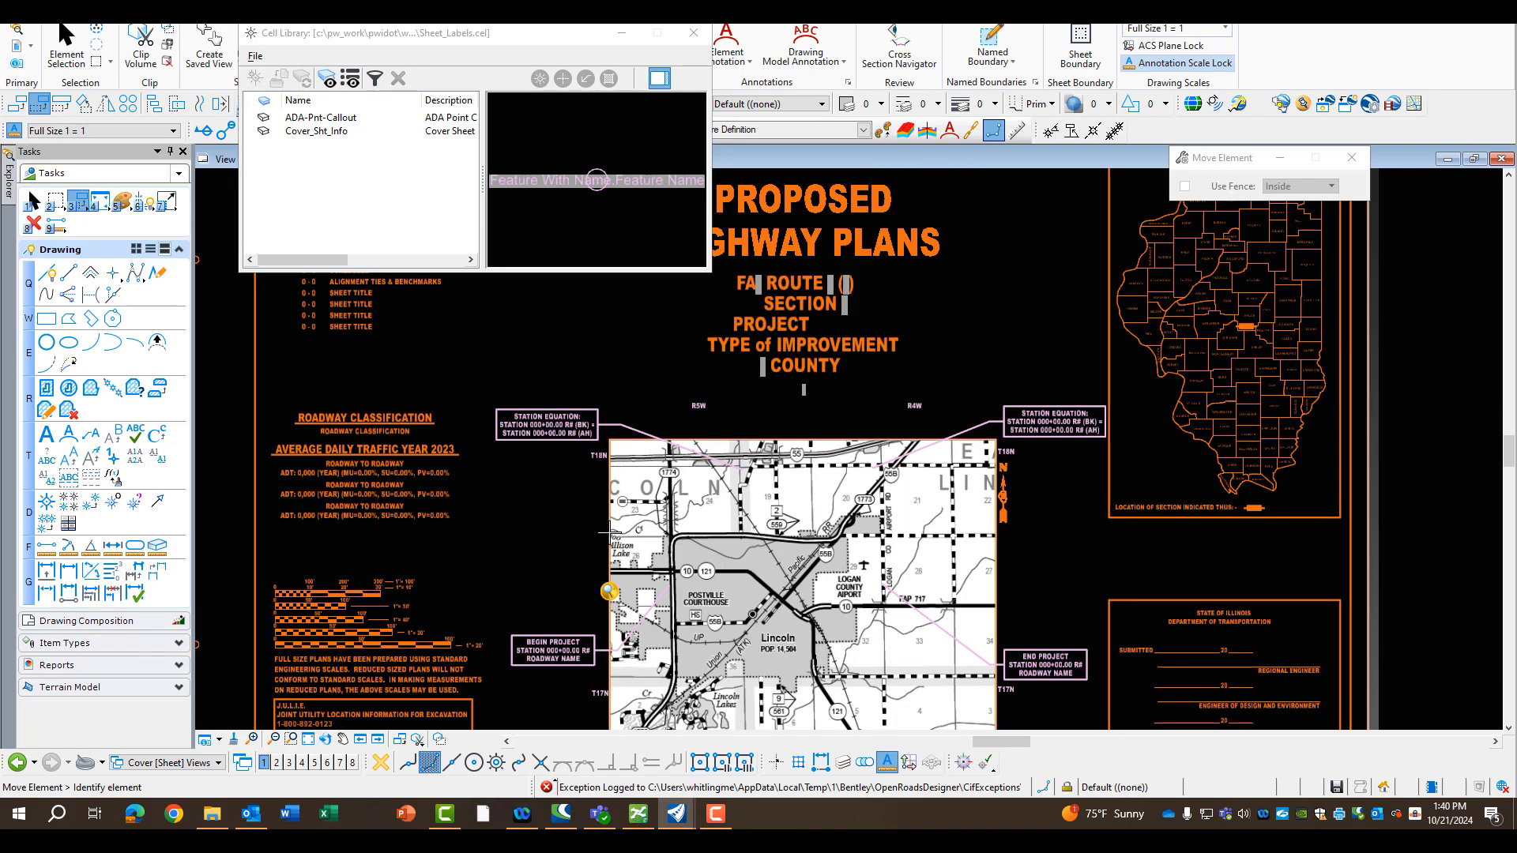
pyautogui.click(308, 740)
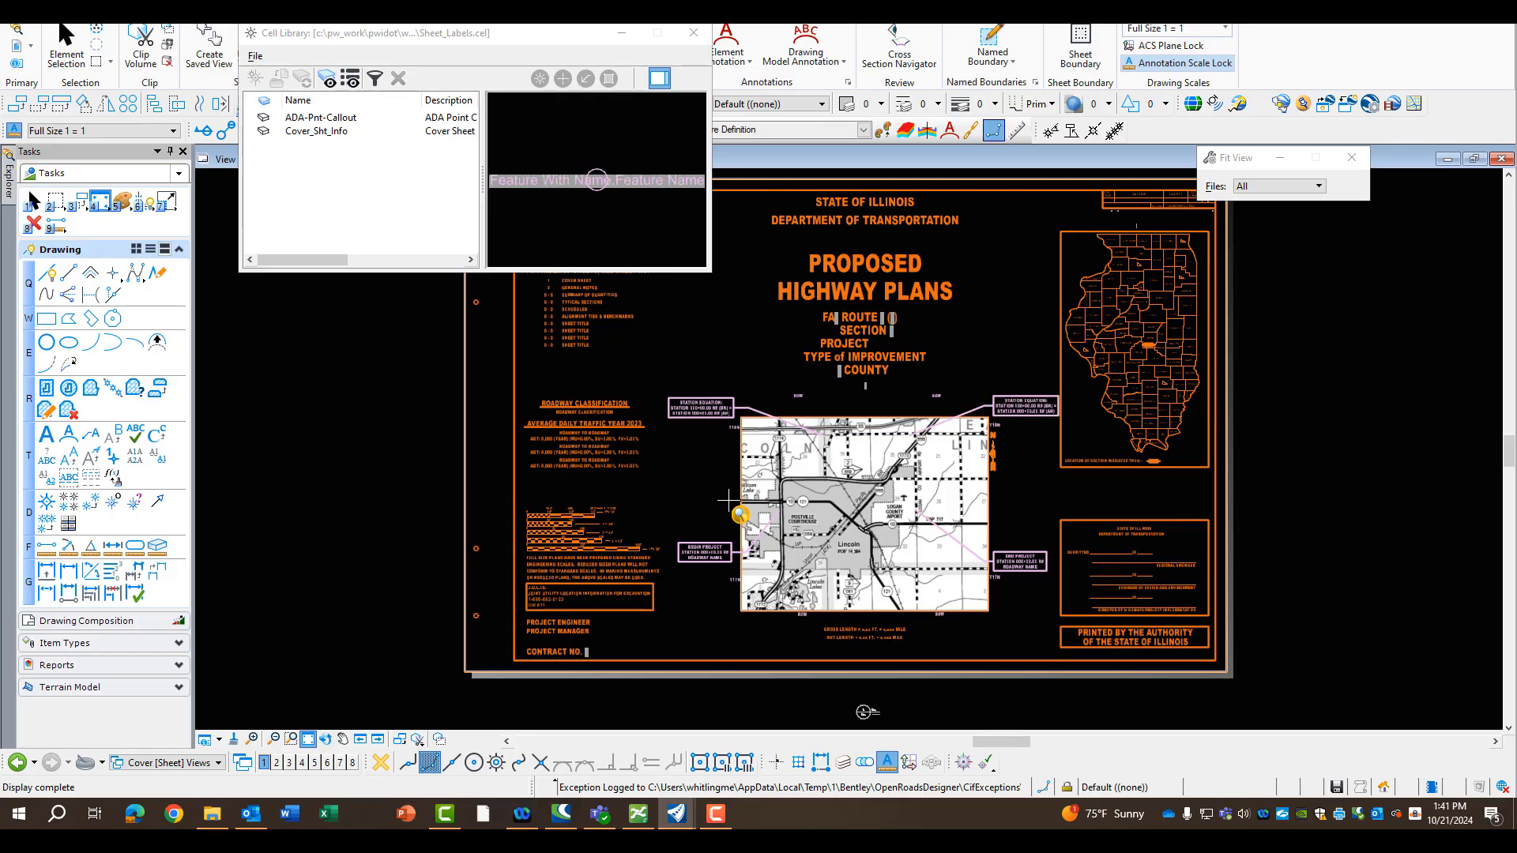
pyautogui.scroll(3, 873, 313)
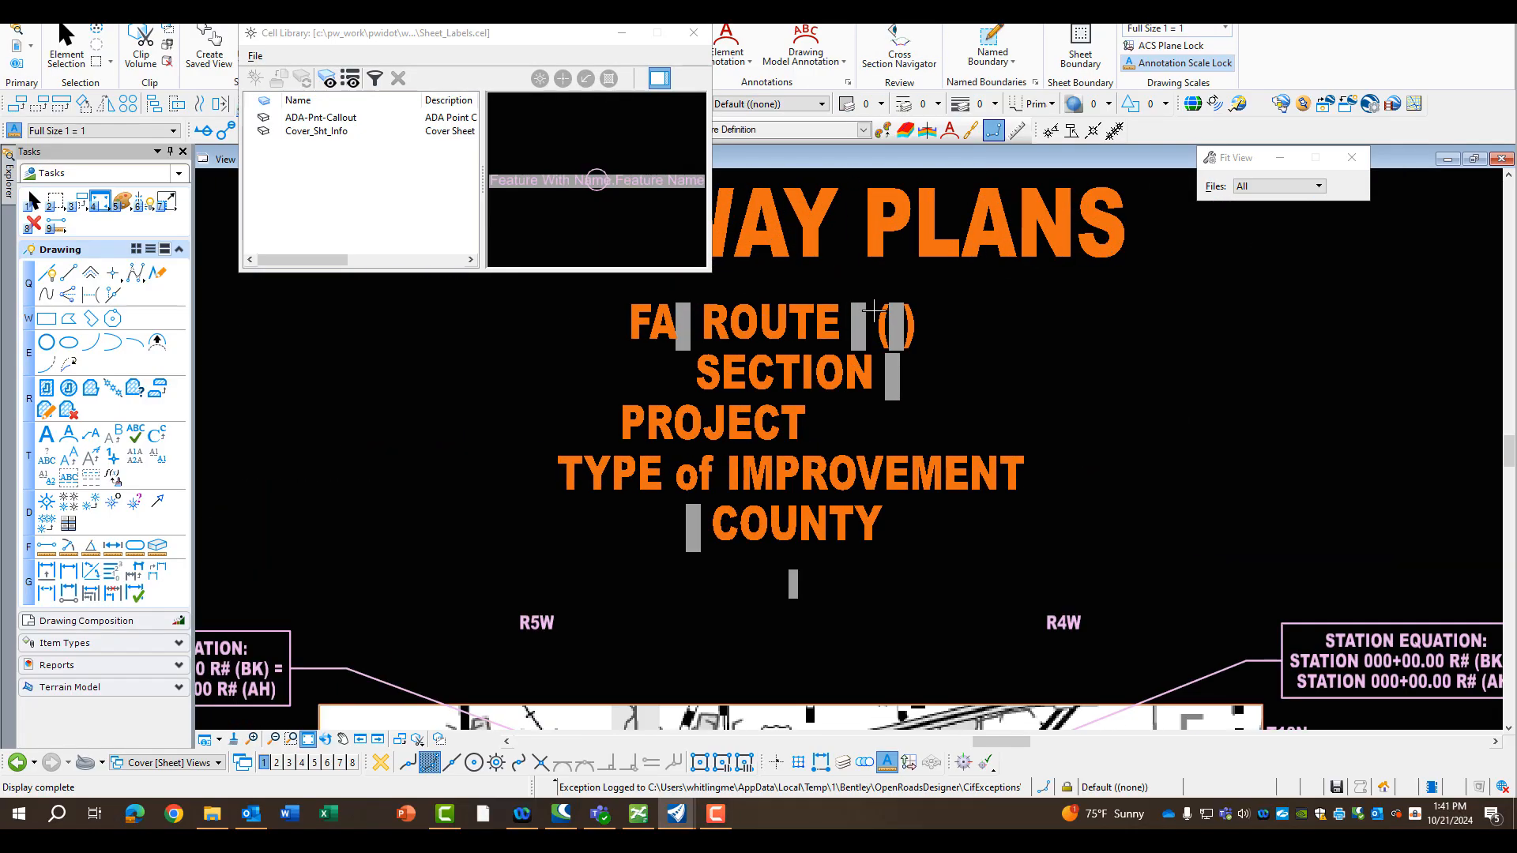